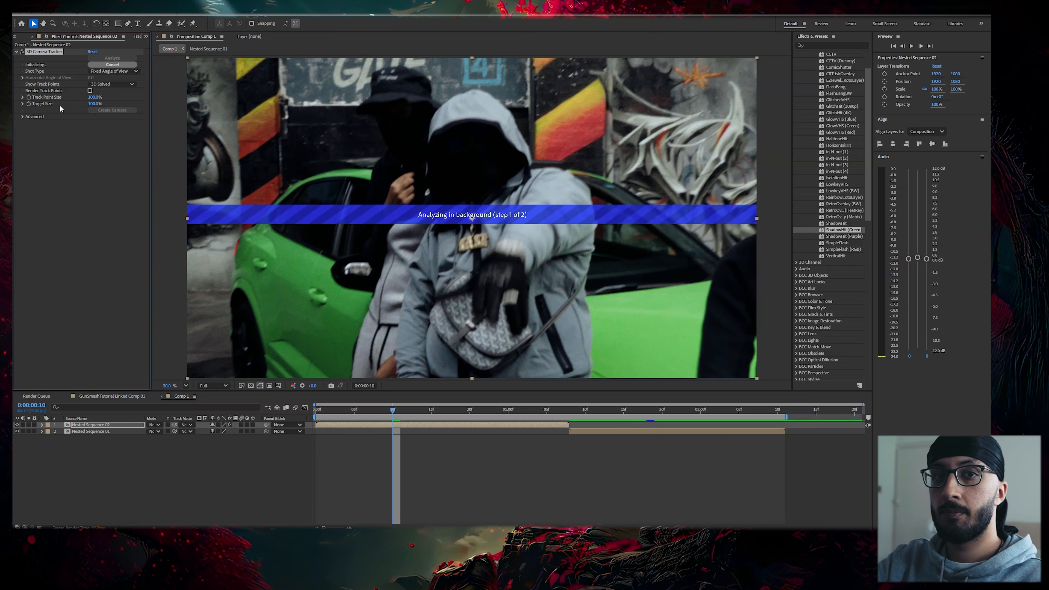
Step: Preview the tracked shot, then at frame 7 create a solid and camera from the wall track points below the GATE lettering
{"action": "left_click_drag", "start_coordinate": [362, 415], "coordinate": [491, 419]}
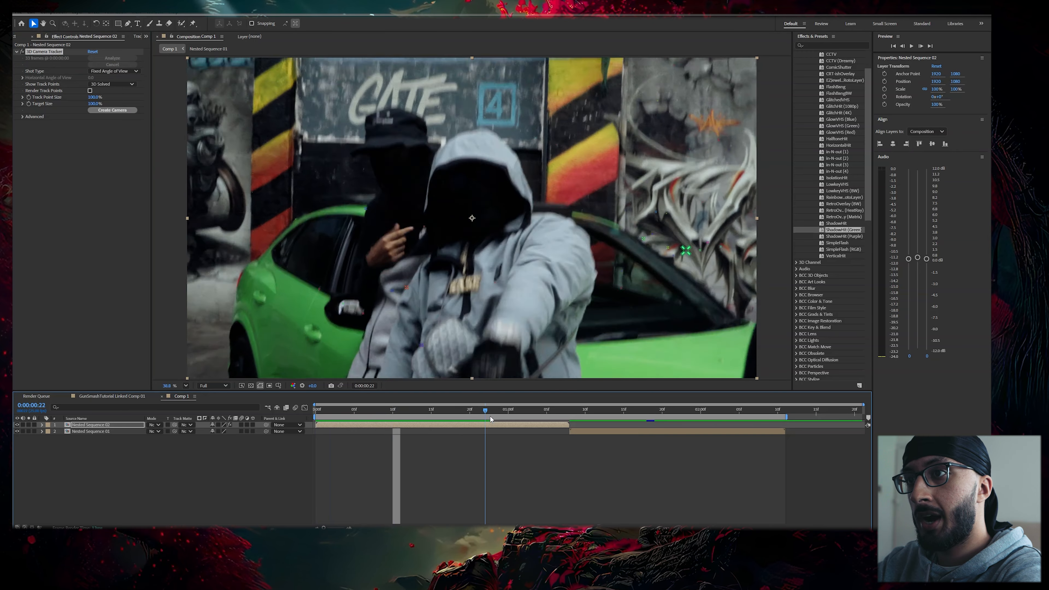
{"action": "key", "text": "space"}
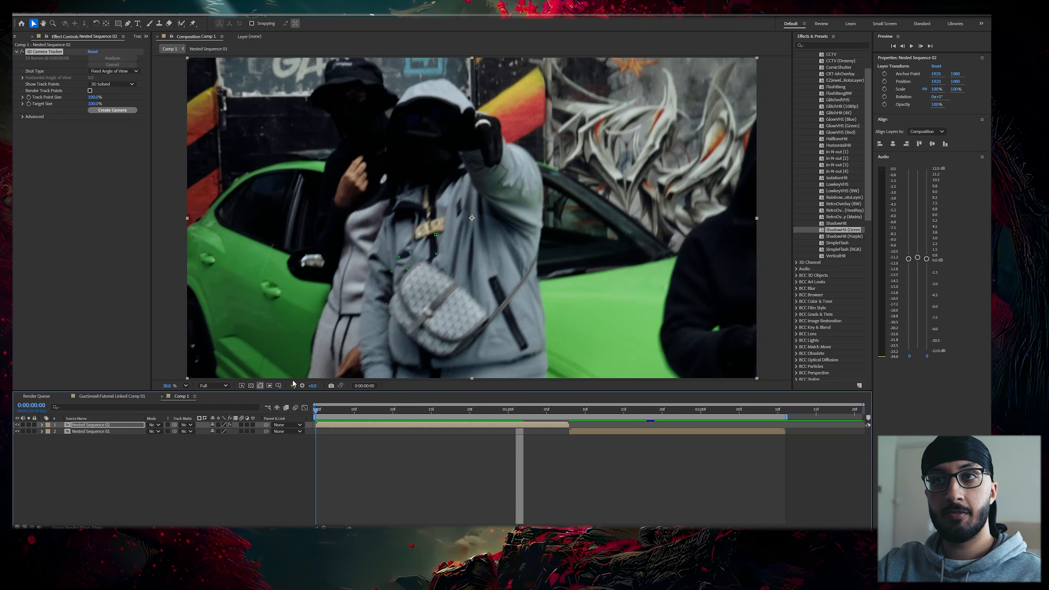
{"action": "key", "text": "space"}
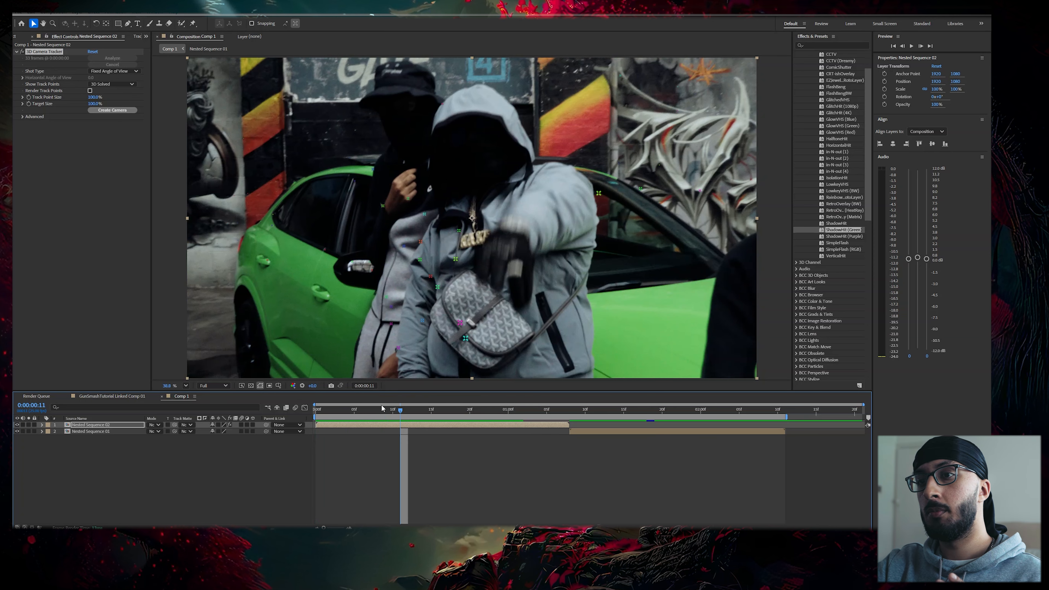
{"action": "left_click", "coordinate": [346, 412]}
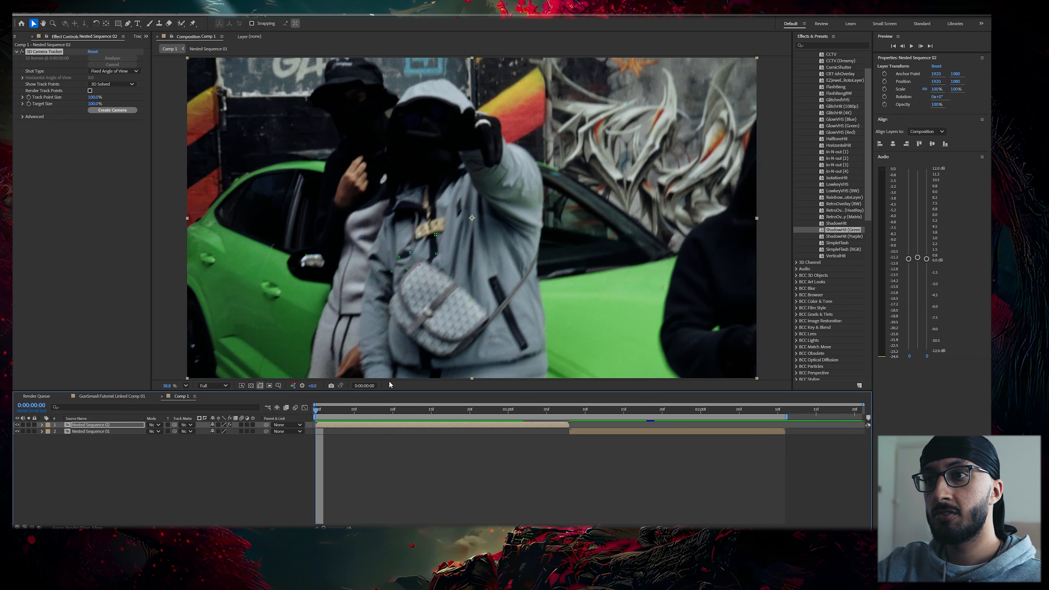
{"action": "left_click", "coordinate": [369, 411]}
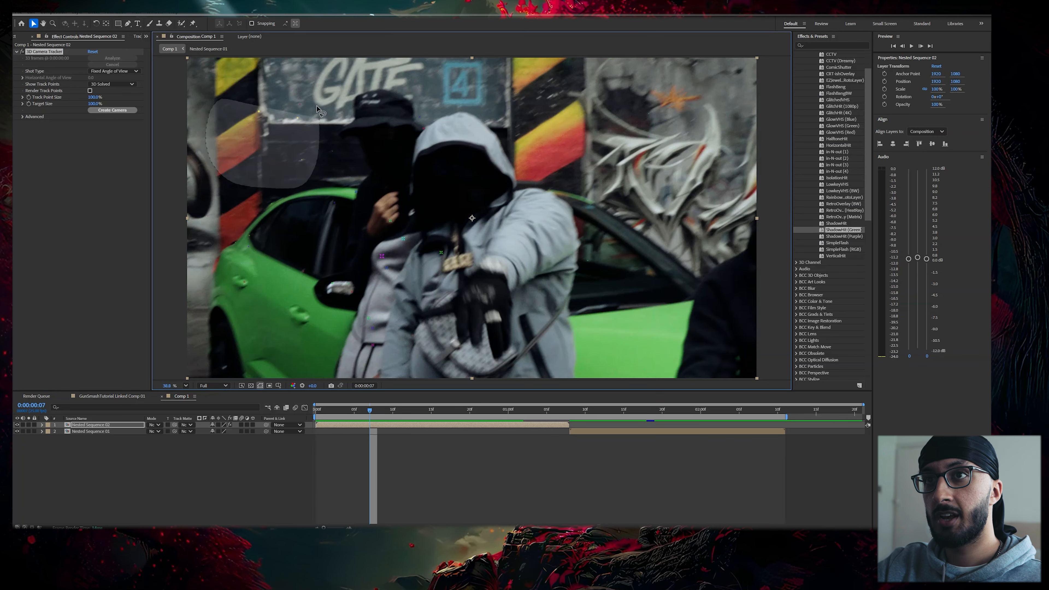
{"action": "right_click", "coordinate": [292, 121]}
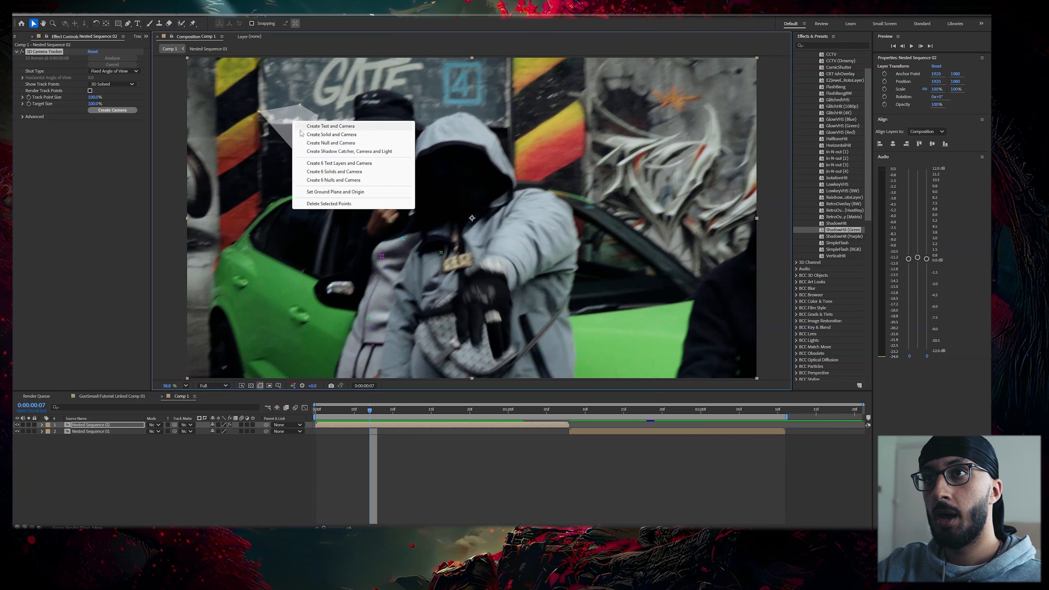
{"action": "left_click", "coordinate": [326, 135]}
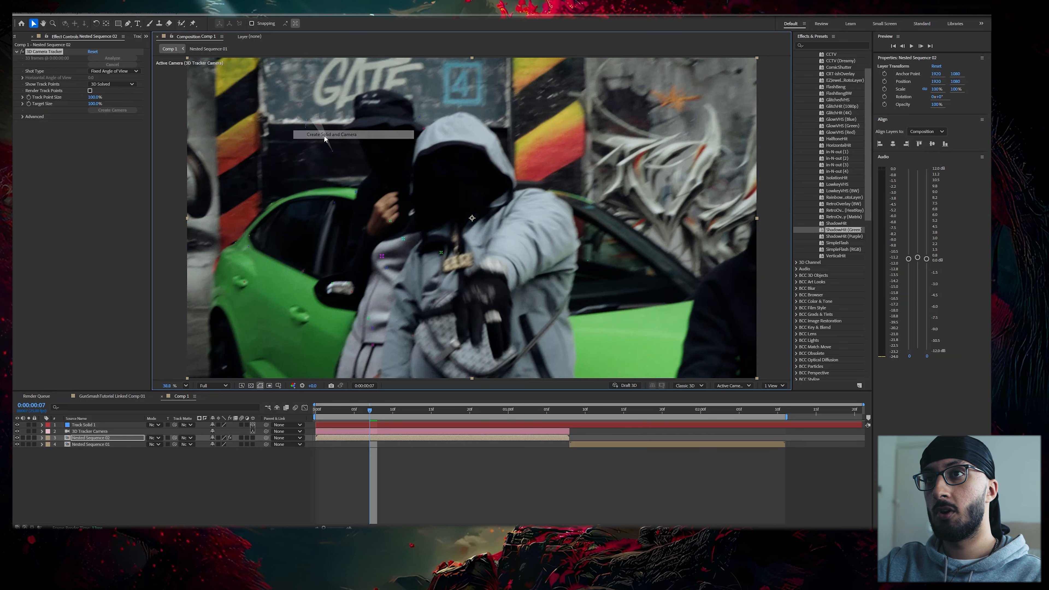
Step: Scale Track Solid 1 up uniformly to about 661% and play back the shot to check its tracking
{"action": "scroll", "coordinate": [282, 119], "scroll_direction": "up", "scroll_amount": 3}
{"action": "scroll", "coordinate": [282, 119], "scroll_direction": "up", "scroll_amount": 3}
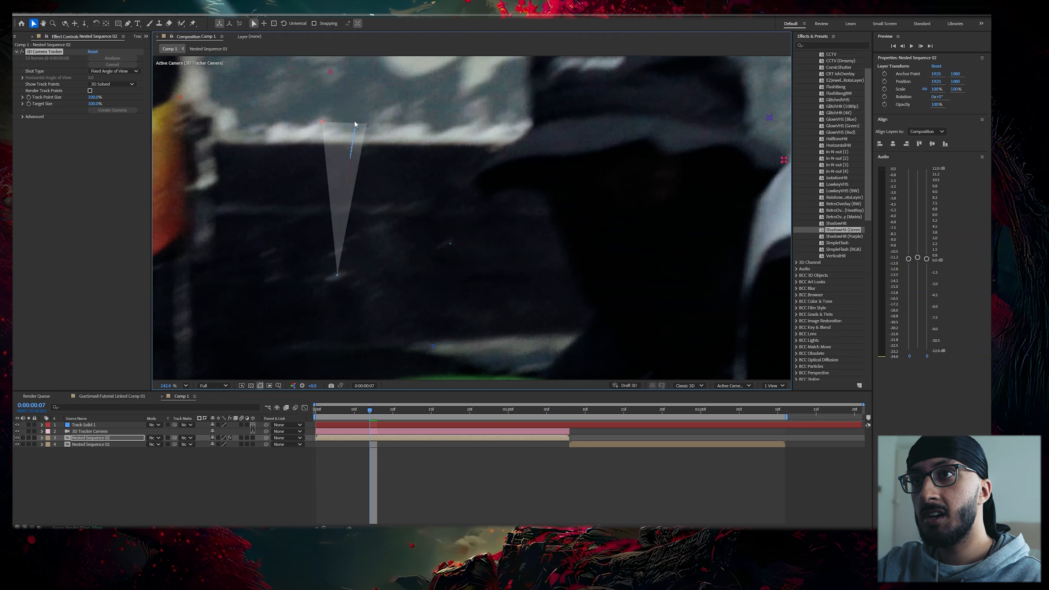
{"action": "left_click", "coordinate": [371, 426]}
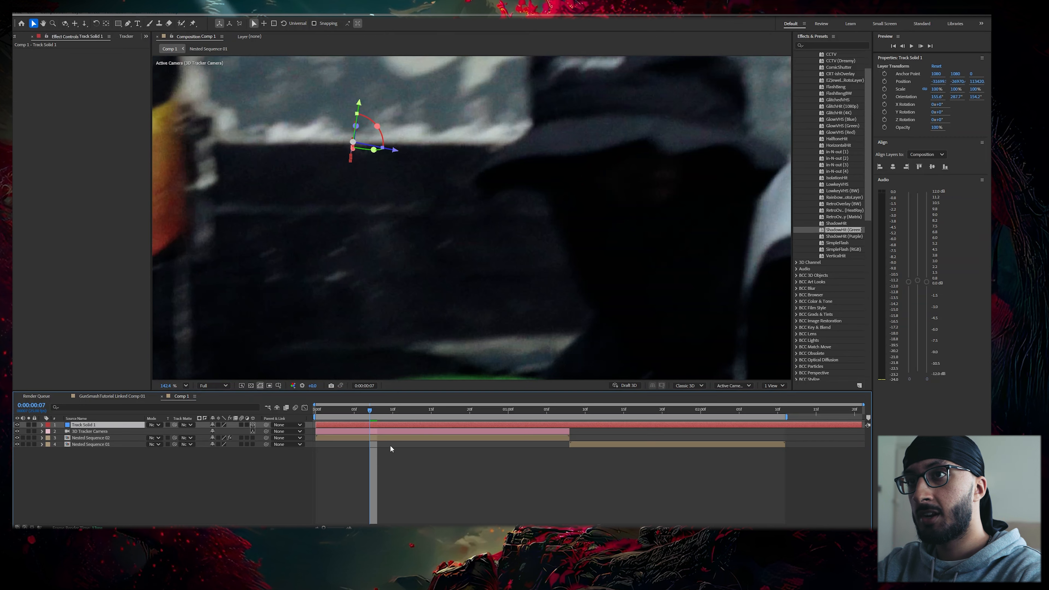
{"action": "scroll", "coordinate": [397, 190], "scroll_direction": "down", "scroll_amount": 5}
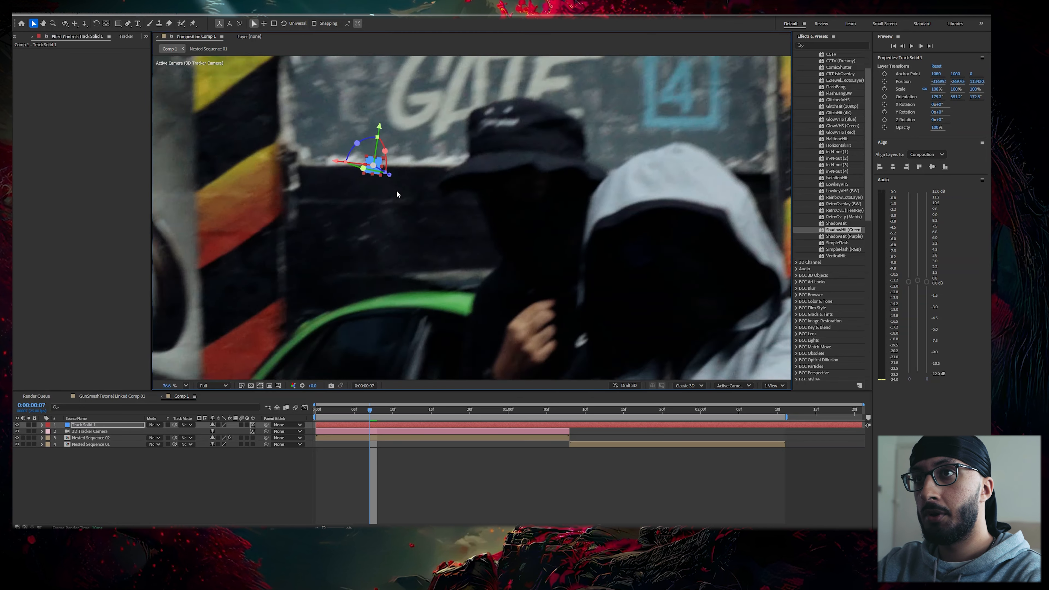
{"action": "key", "text": "s"}
{"action": "left_click_drag", "start_coordinate": [223, 433], "coordinate": [272, 432]}
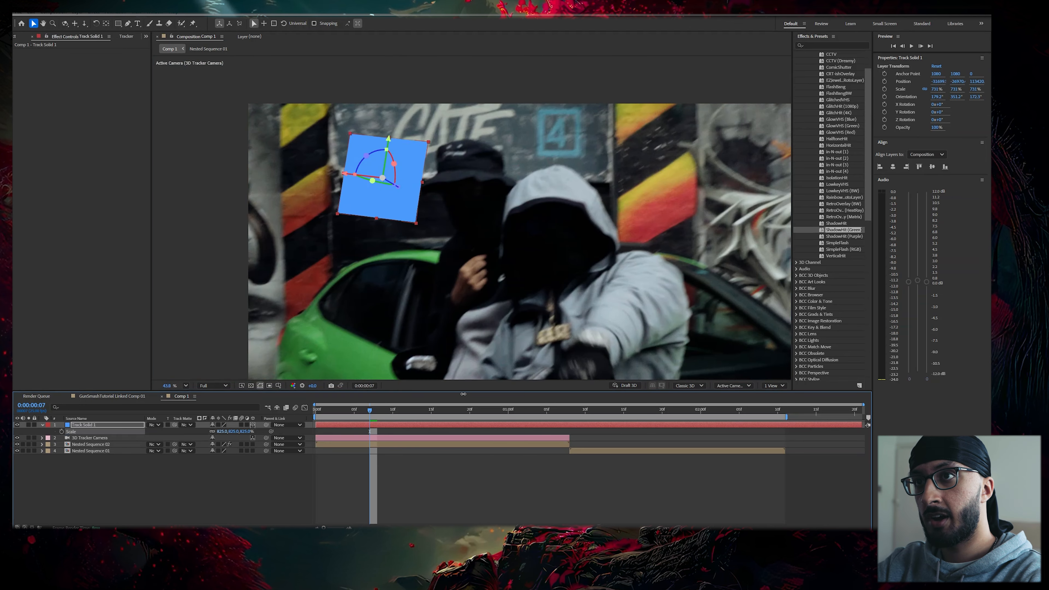
{"action": "scroll", "coordinate": [372, 284], "scroll_direction": "down", "scroll_amount": 1}
{"action": "key", "text": "space"}
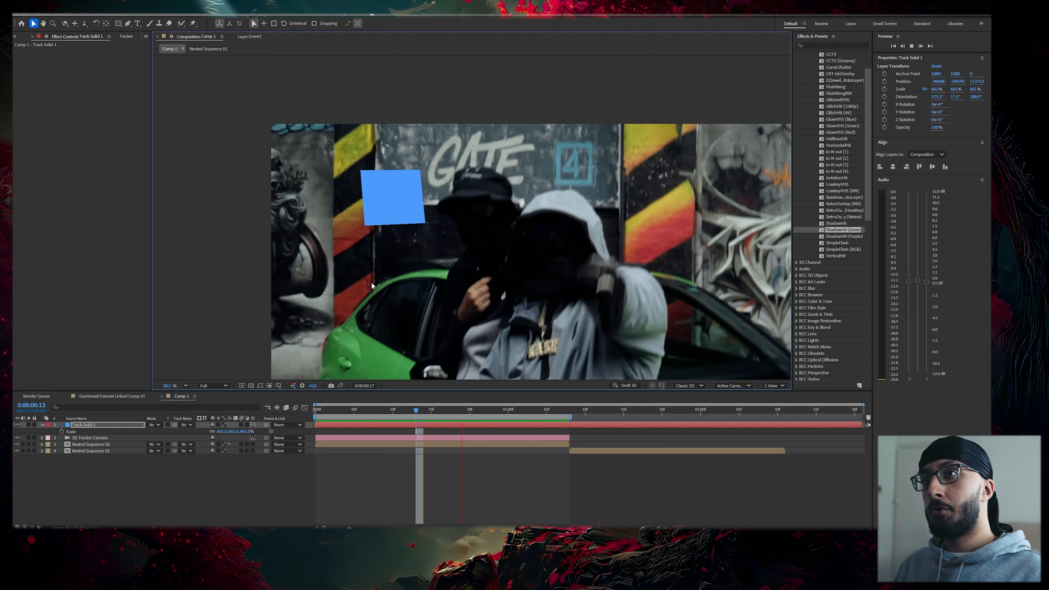
{"action": "scroll", "coordinate": [548, 187], "scroll_direction": "down", "scroll_amount": 2}
Step: Switch to Sketchfab, inspect the PM - Pistol model from several angles and start its download
{"action": "left_click_drag", "start_coordinate": [548, 186], "coordinate": [474, 144]}
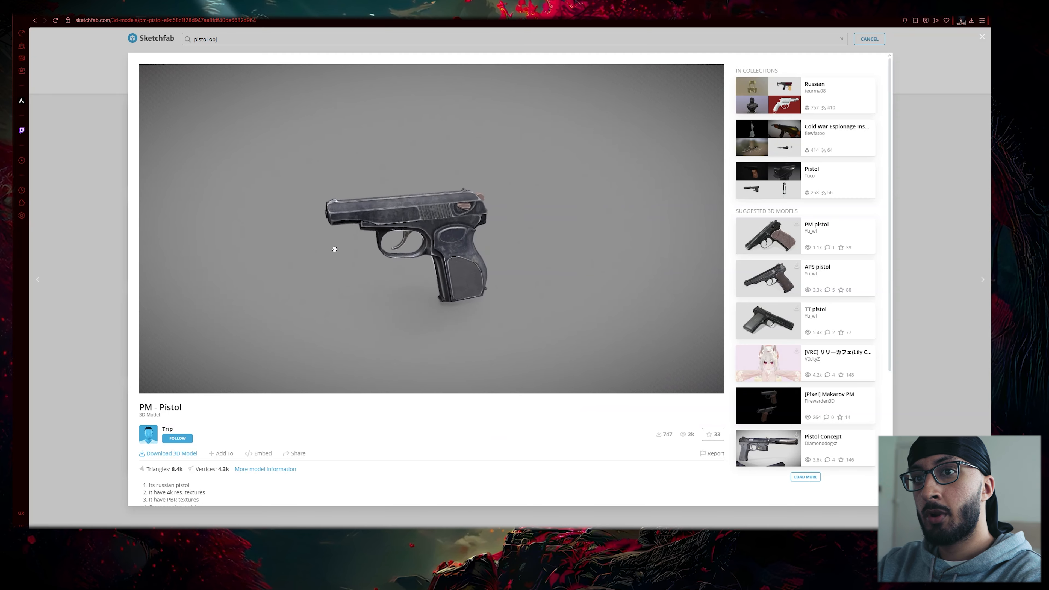
{"action": "mouse_move", "coordinate": [496, 232]}
{"action": "left_mouse_down"}
{"action": "mouse_move", "coordinate": [521, 215]}
{"action": "mouse_move", "coordinate": [500, 227]}
{"action": "mouse_move", "coordinate": [633, 241]}
{"action": "mouse_move", "coordinate": [398, 140]}
{"action": "left_mouse_up"}
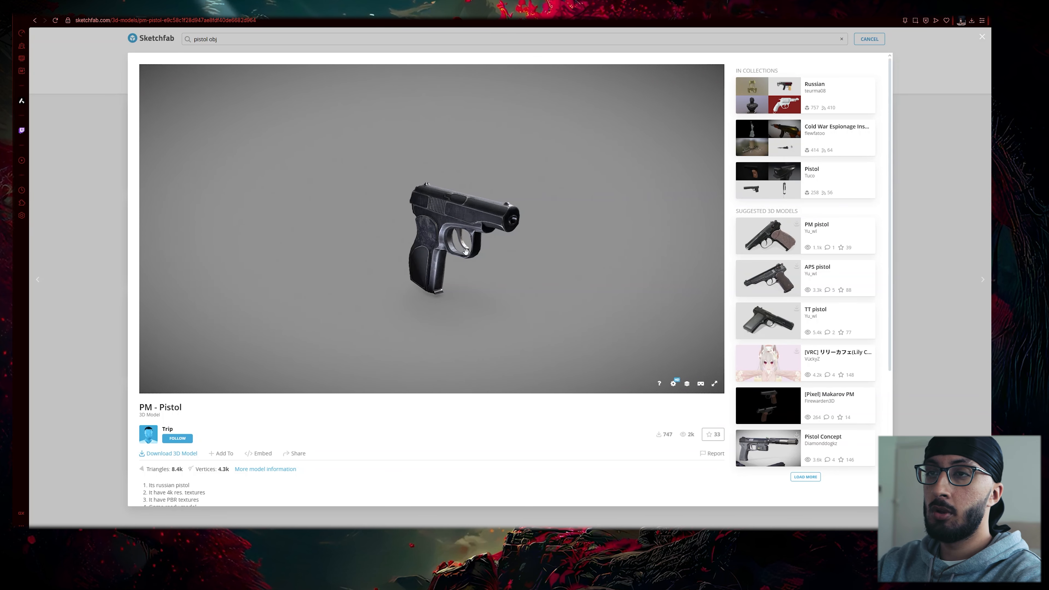
{"action": "left_click_drag", "start_coordinate": [493, 208], "coordinate": [439, 237]}
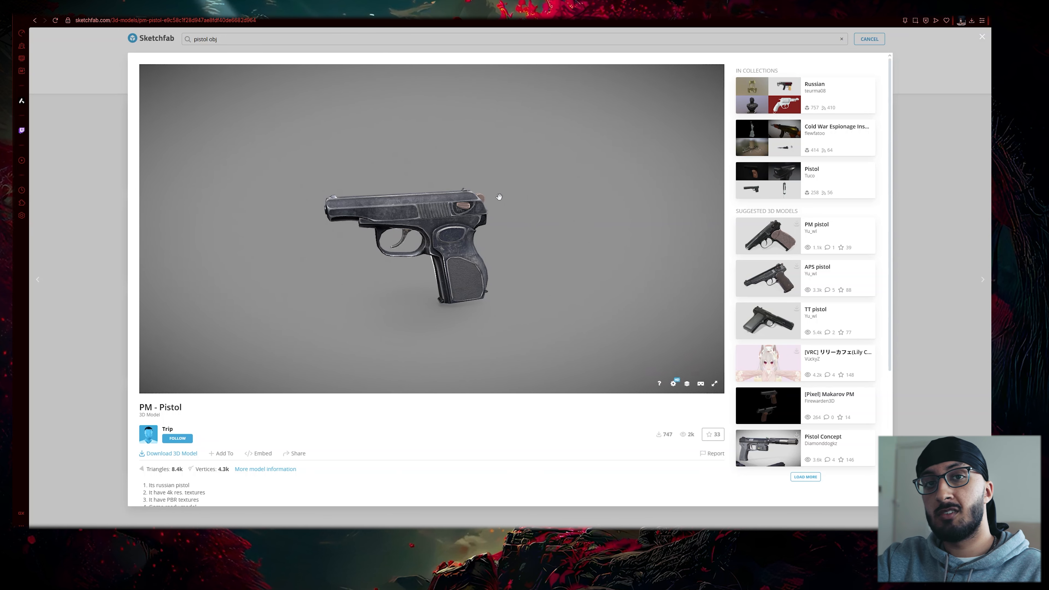
{"action": "left_click_drag", "start_coordinate": [496, 243], "coordinate": [356, 263]}
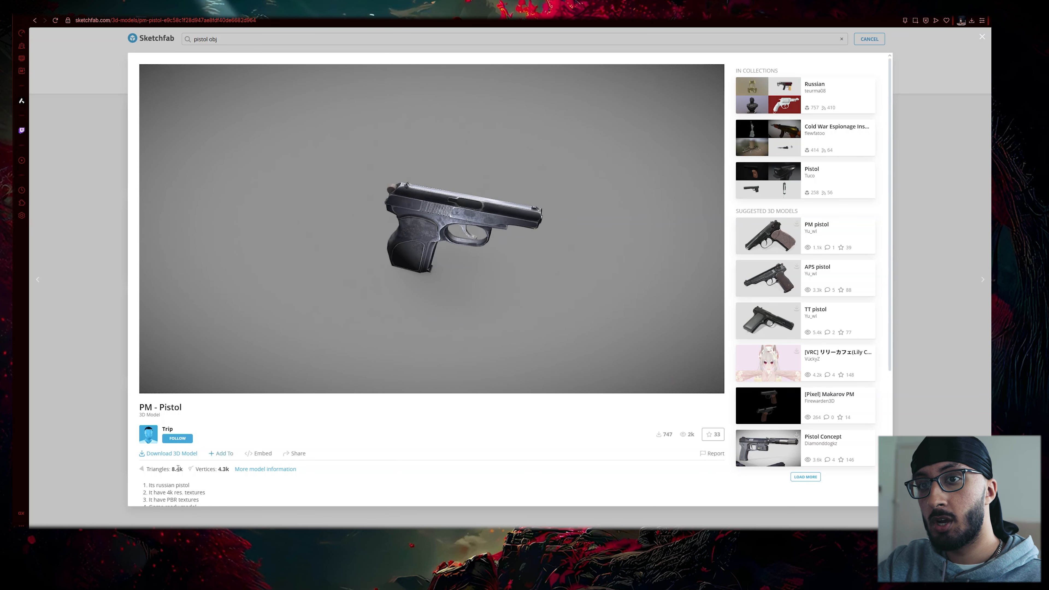
{"action": "left_click", "coordinate": [171, 454]}
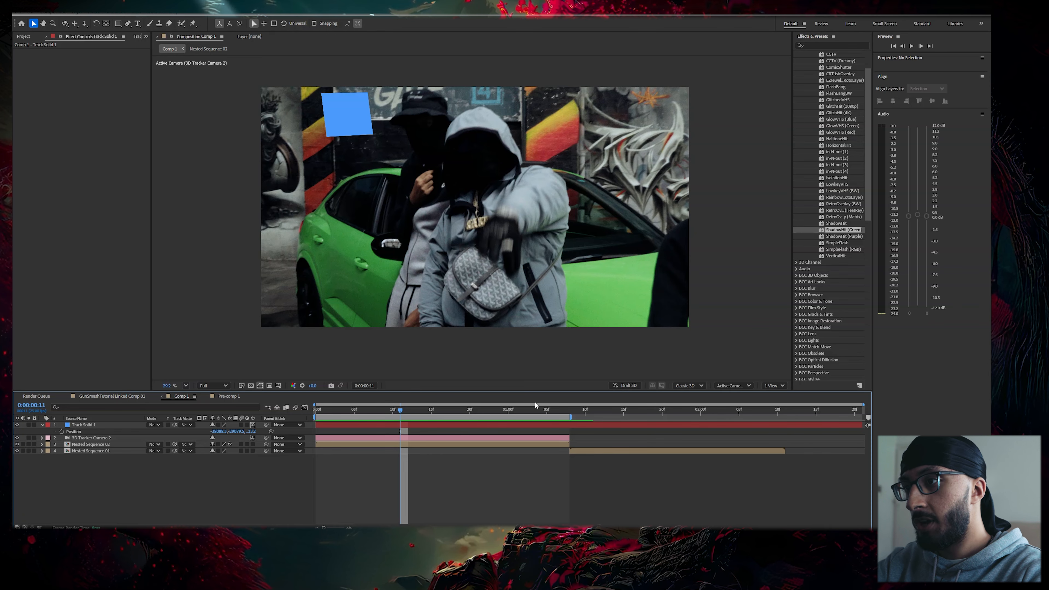
Step: Check the tracked solid at several frames of Comp 1, then hide Track Solid 1
{"action": "left_click", "coordinate": [577, 414]}
{"action": "left_click", "coordinate": [580, 425]}
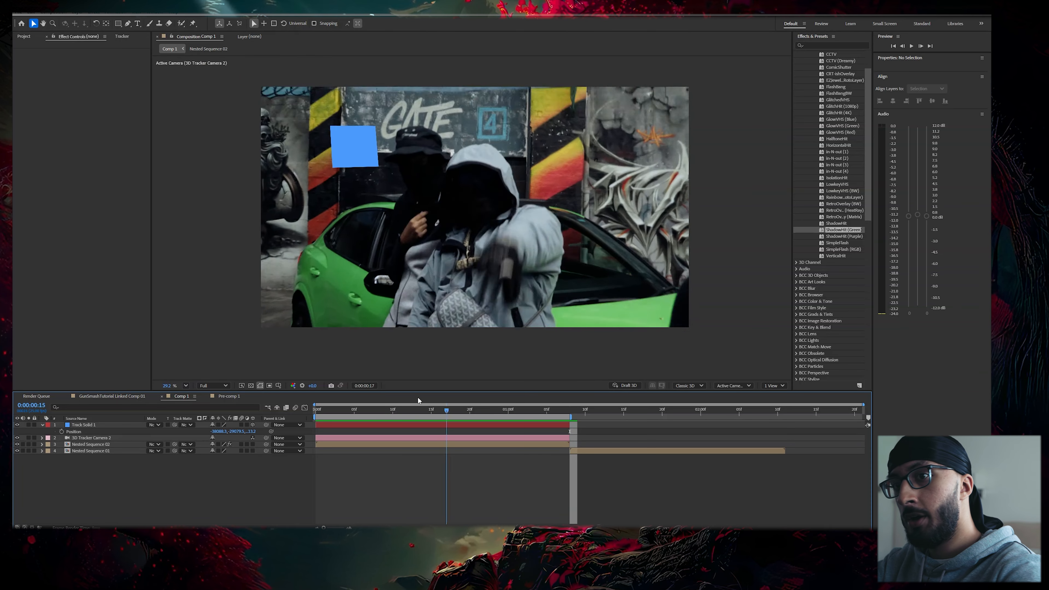
{"action": "left_click", "coordinate": [347, 409]}
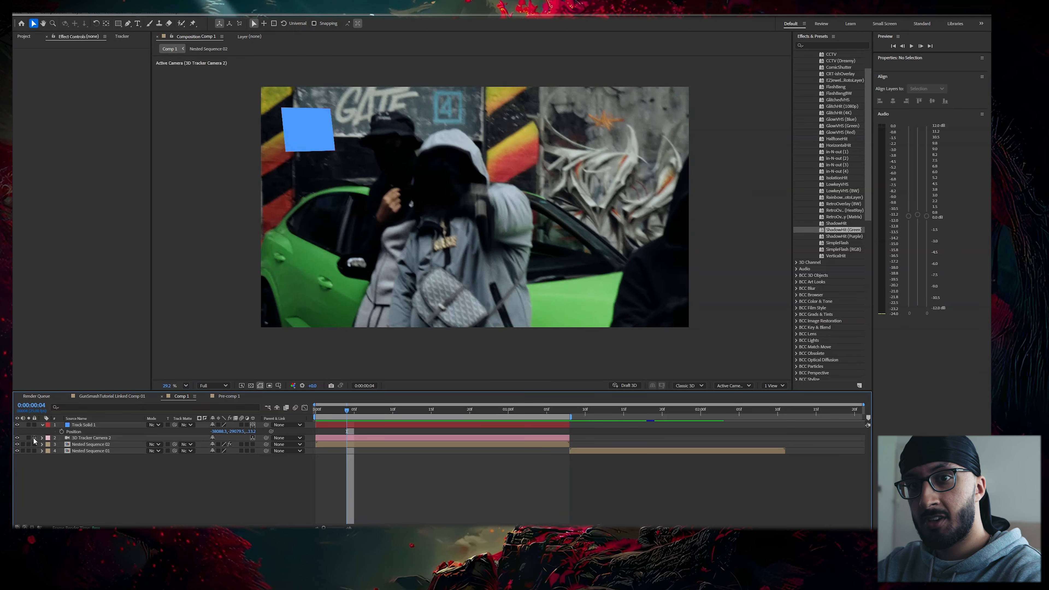
{"action": "left_click", "coordinate": [17, 425]}
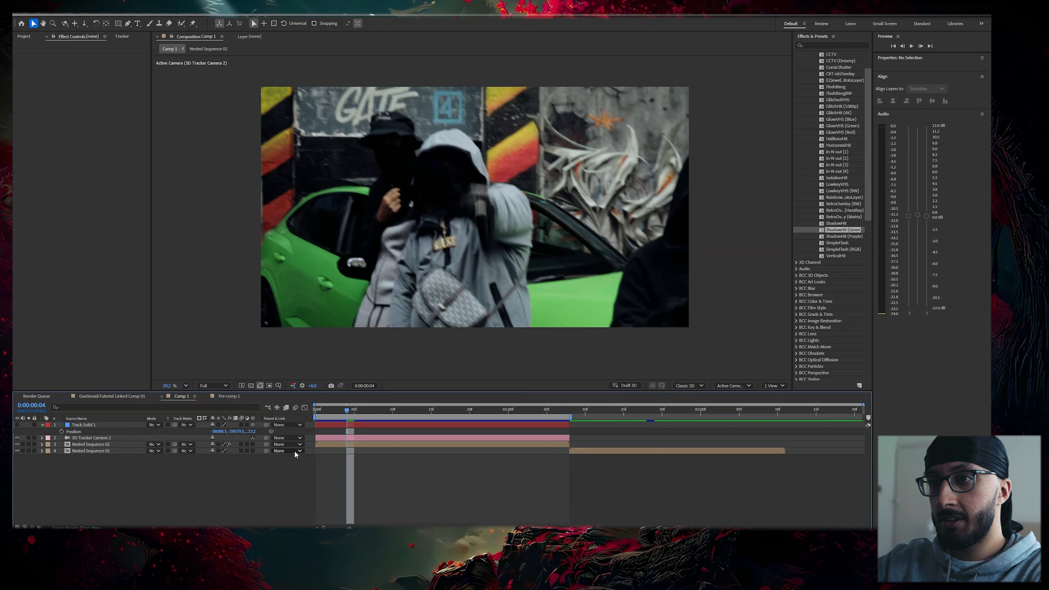
Step: Add a new black solid with the default settings to Comp 1 and apply the Element effect to it
{"action": "right_click", "coordinate": [314, 427]}
{"action": "mouse_move", "coordinate": [343, 430]}
{"action": "left_click", "coordinate": [438, 451]}
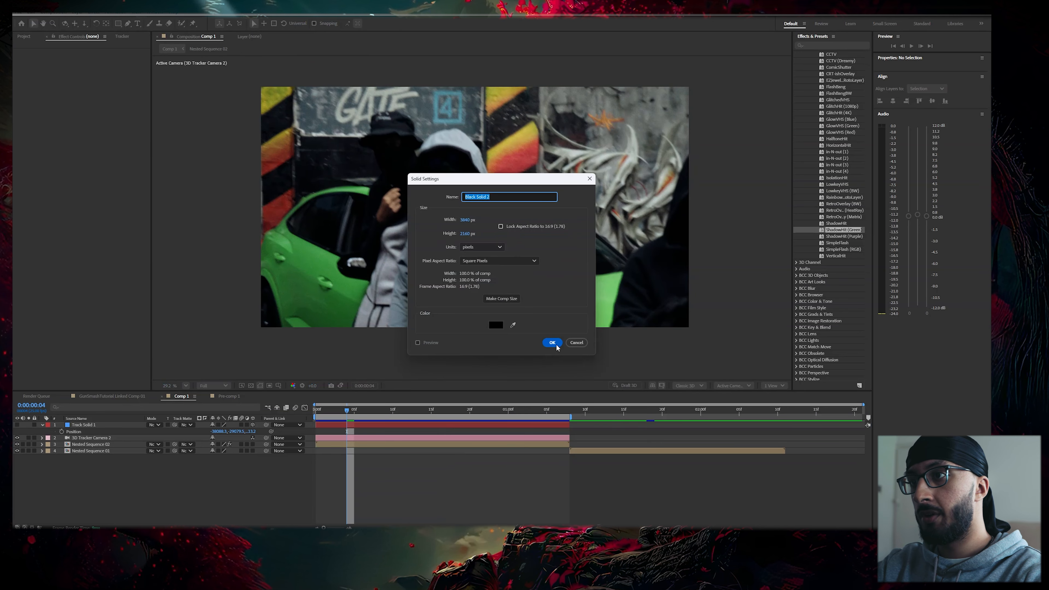
{"action": "left_click", "coordinate": [552, 349]}
{"action": "key", "text": "ctrl+space"}
{"action": "type", "text": "elem"}
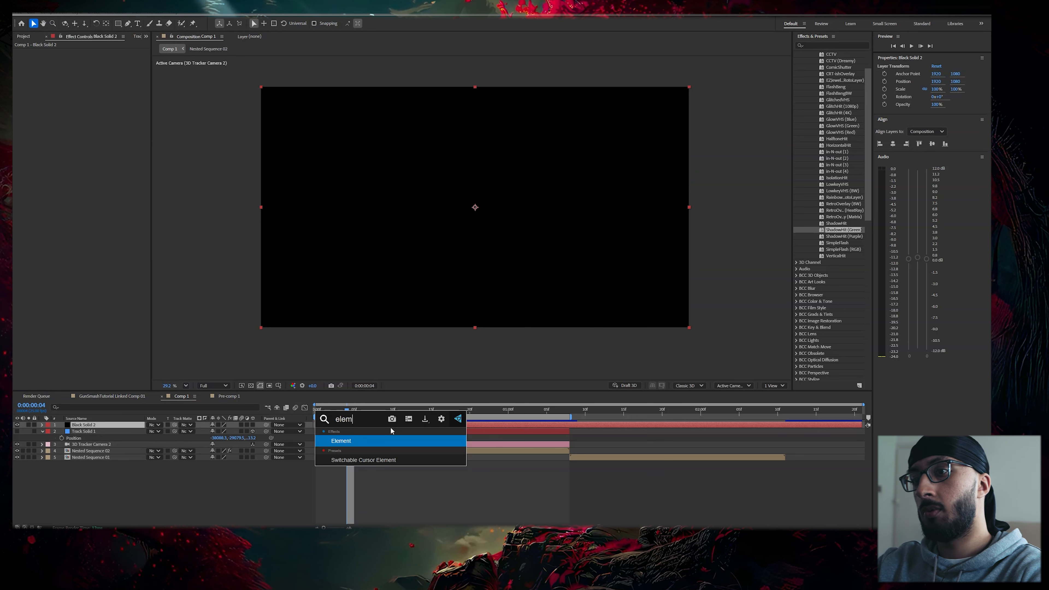
{"action": "key", "text": "Return"}
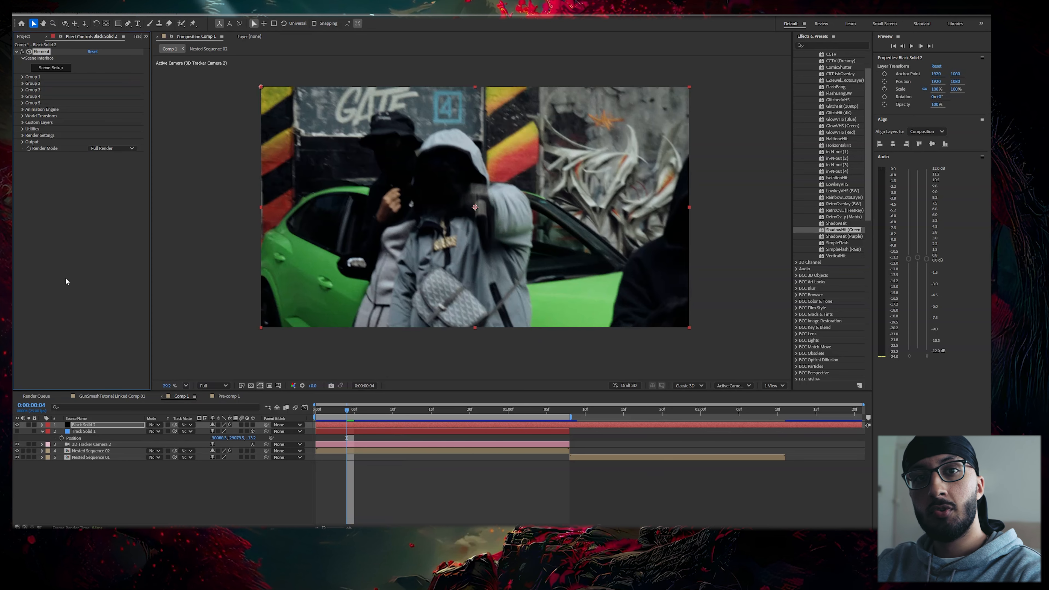
Step: Set Layer 1 of Element's custom texture maps to Nested Sequence 02
{"action": "left_click", "coordinate": [23, 123]}
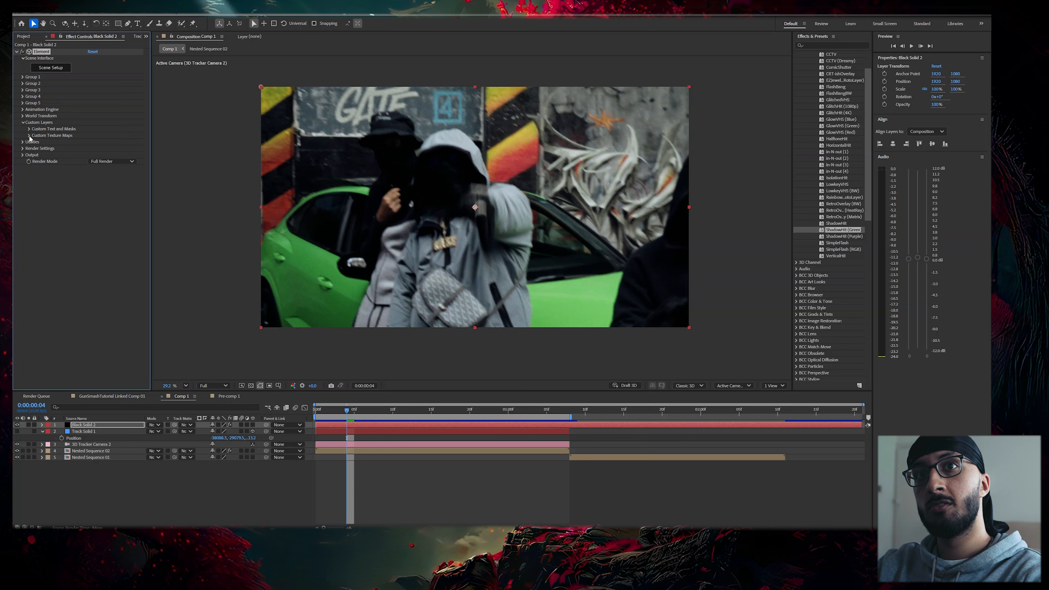
{"action": "left_click", "coordinate": [29, 135]}
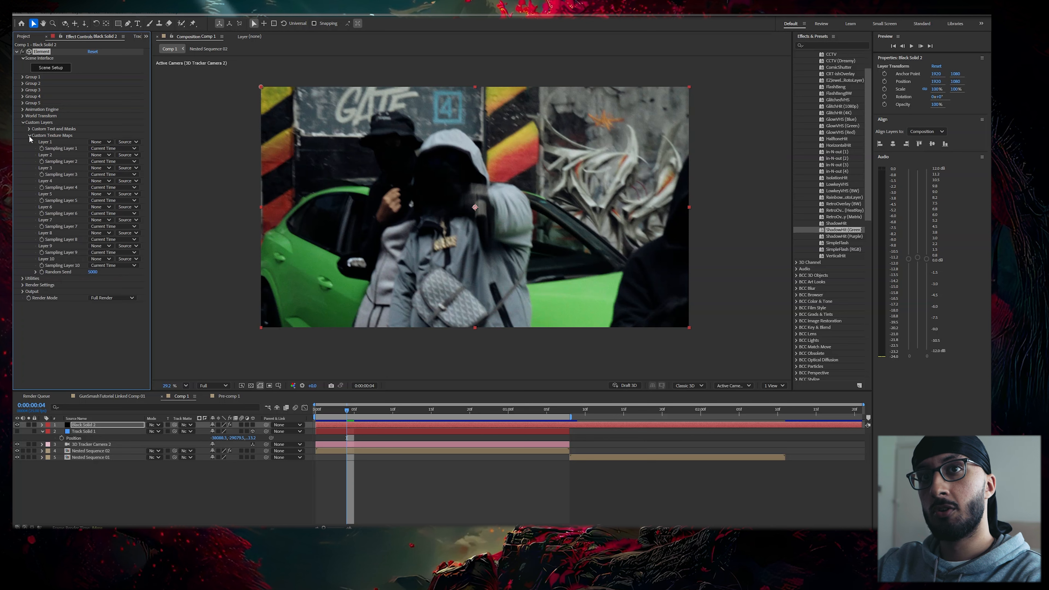
{"action": "left_click", "coordinate": [102, 142]}
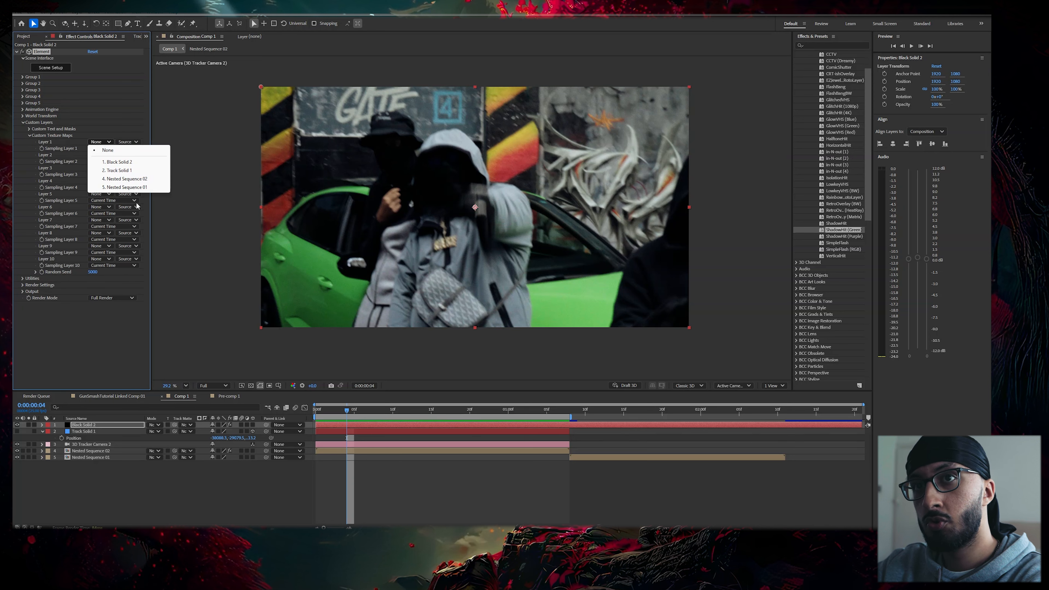
{"action": "left_click", "coordinate": [125, 179]}
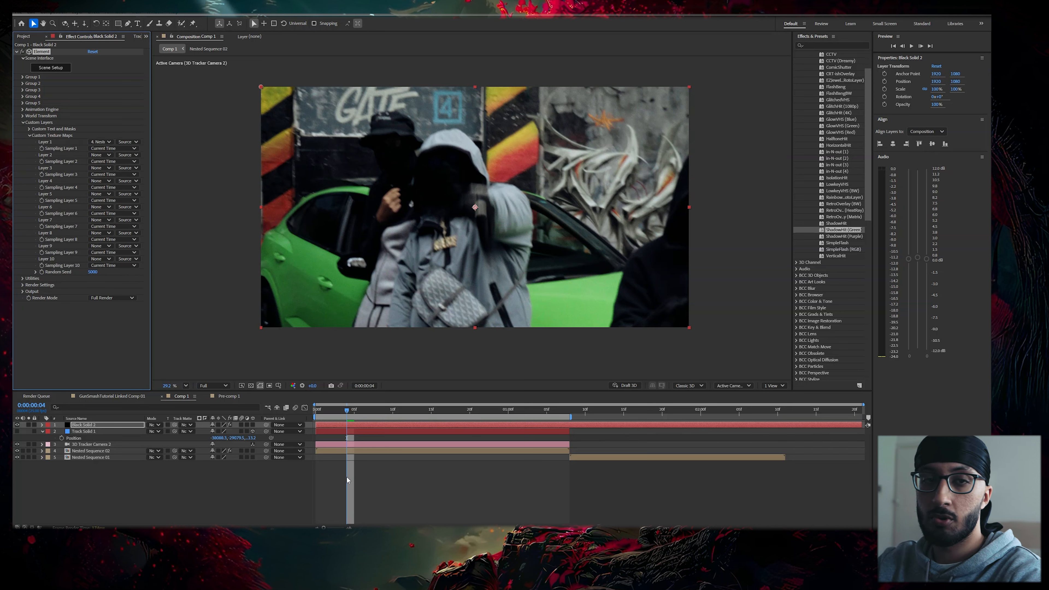
Step: Import PM_Low_UVend.obj into Element's scene setup with the default import preferences and normalize the model's size
{"action": "left_click", "coordinate": [59, 70]}
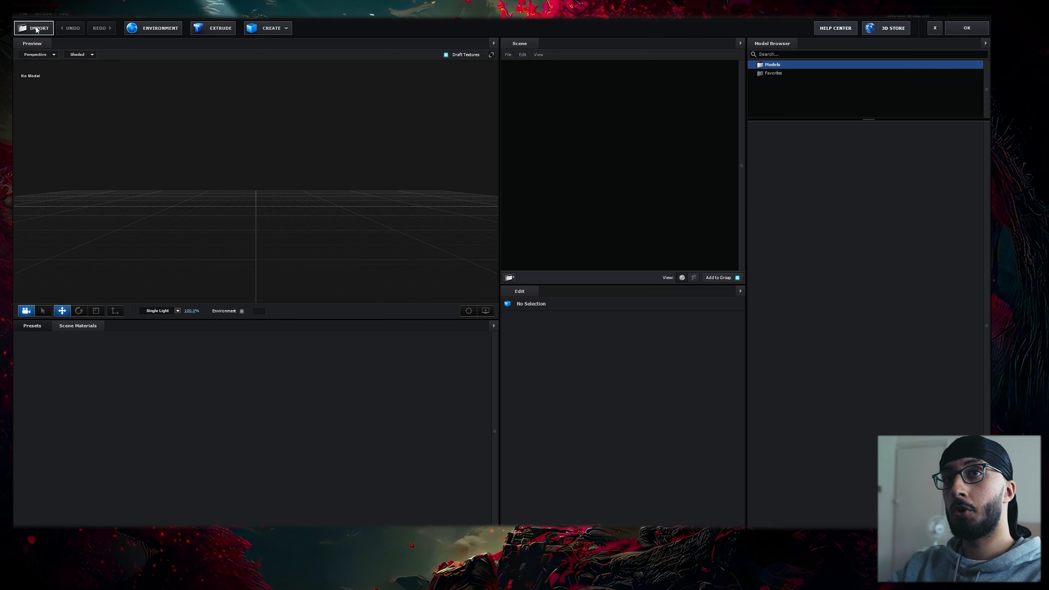
{"action": "left_click", "coordinate": [36, 29]}
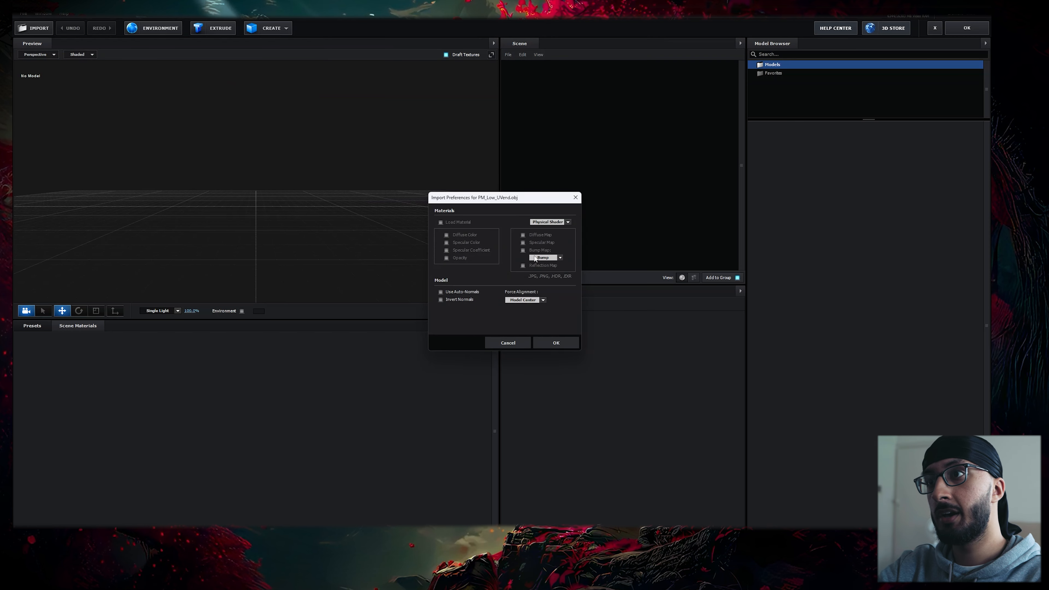
{"action": "left_click", "coordinate": [565, 346]}
{"action": "left_click_drag", "start_coordinate": [327, 212], "coordinate": [418, 302]}
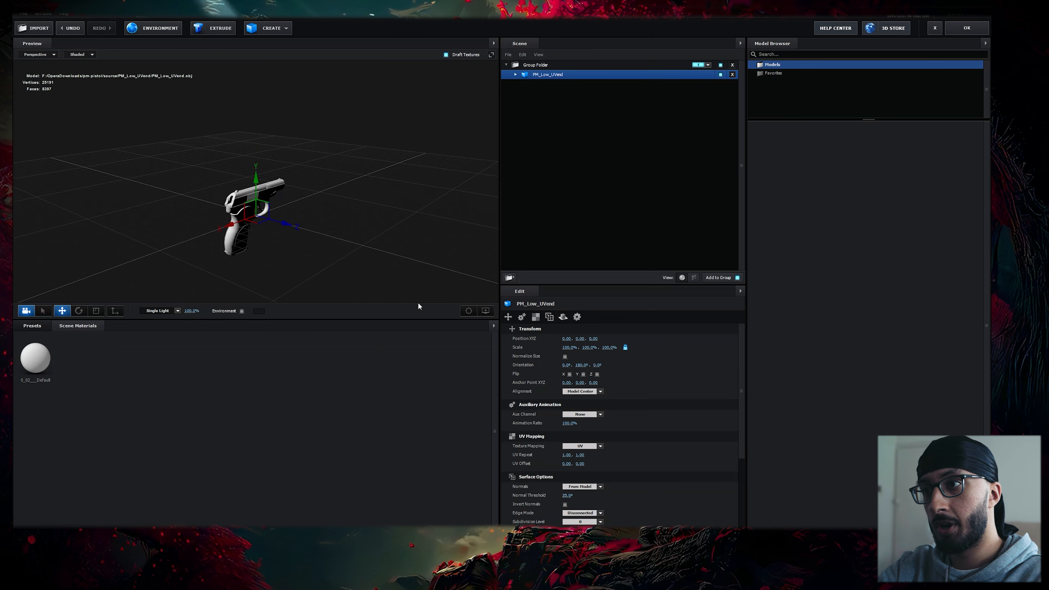
{"action": "left_click", "coordinate": [565, 357]}
{"action": "left_click_drag", "start_coordinate": [413, 231], "coordinate": [243, 233]}
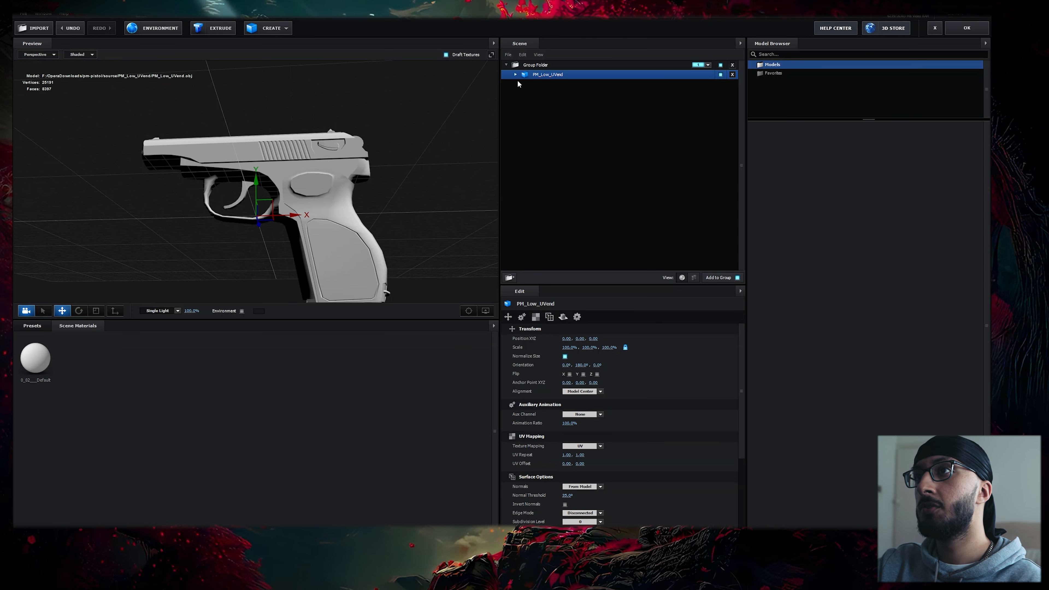
Step: Assign 0_02___Default_Base_Color.png as the Diffuse texture of the pistol's 0_02___Default material
{"action": "left_click", "coordinate": [515, 75]}
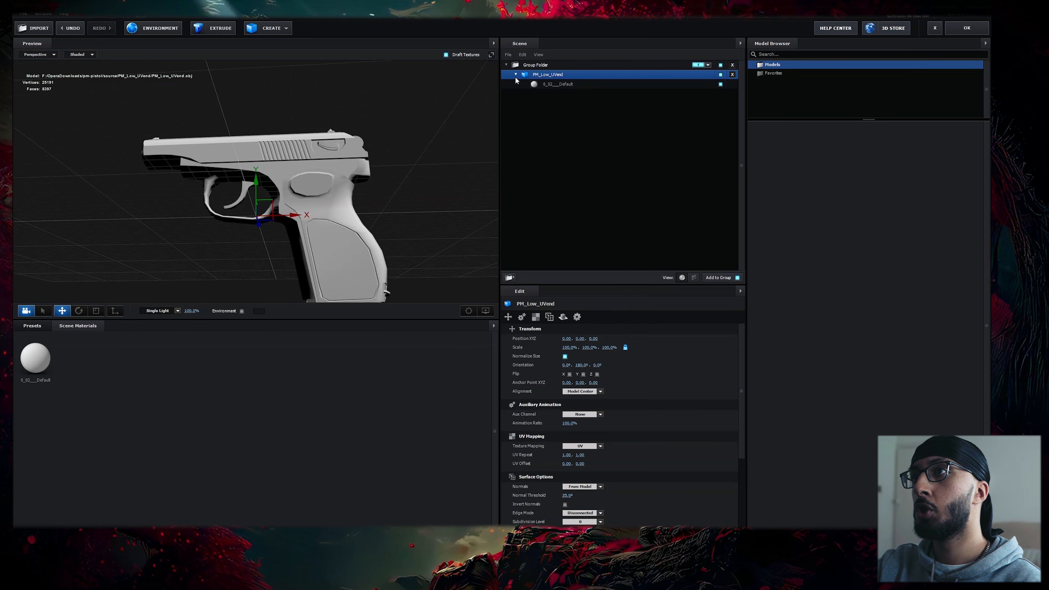
{"action": "left_click", "coordinate": [535, 85]}
{"action": "left_click_drag", "start_coordinate": [477, 102], "coordinate": [372, 174]}
{"action": "scroll", "coordinate": [657, 399], "scroll_direction": "down", "scroll_amount": 1}
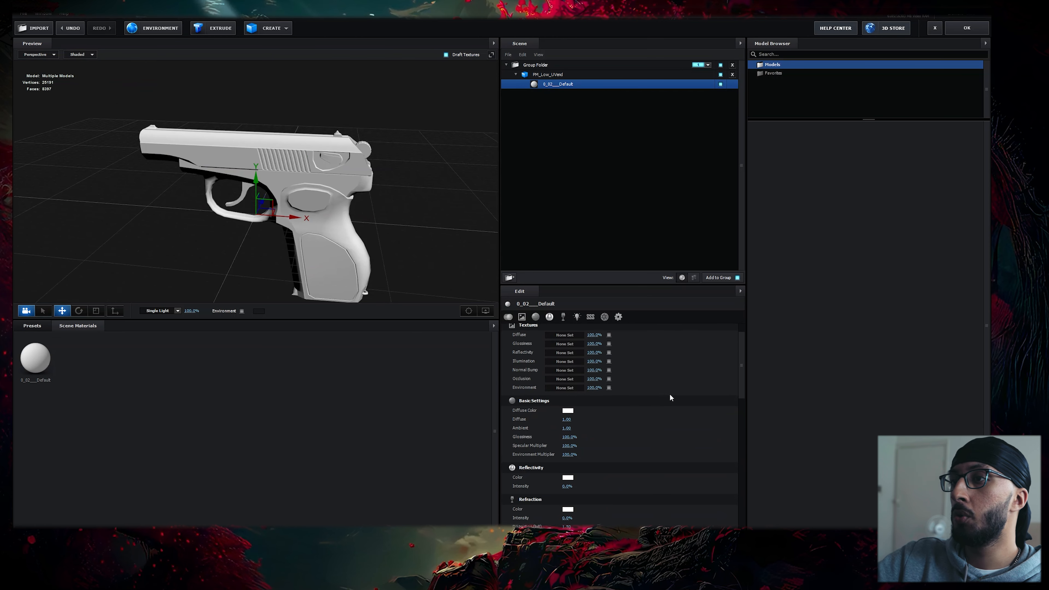
{"action": "scroll", "coordinate": [665, 392], "scroll_direction": "up", "scroll_amount": 1}
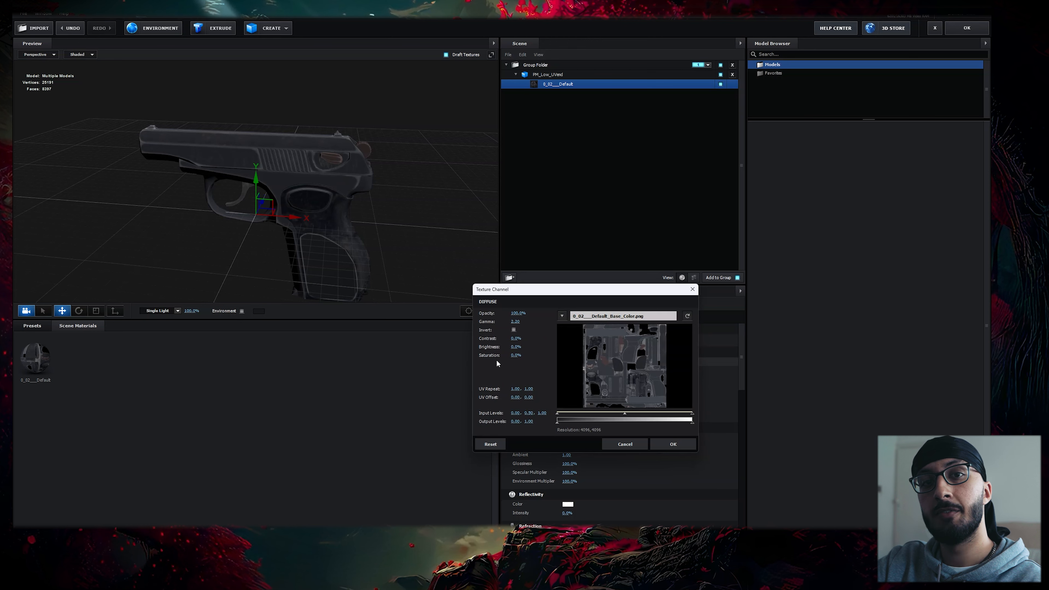
{"action": "left_click", "coordinate": [674, 444]}
Step: Assign 0_02___Default_Roughness.png as the material's Glossiness texture and invert it
{"action": "left_click", "coordinate": [572, 386]}
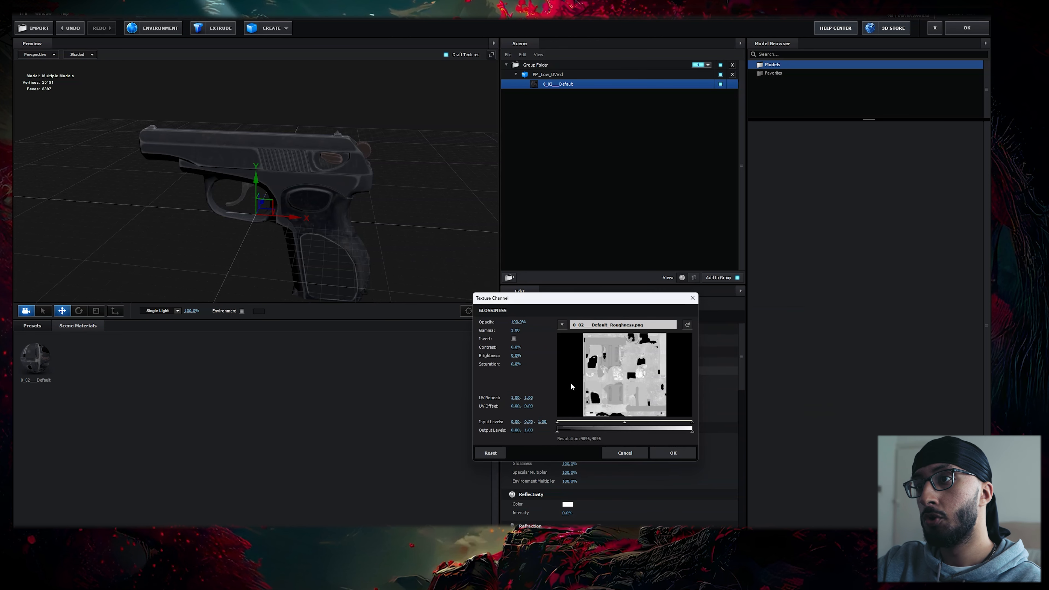
{"action": "left_click", "coordinate": [514, 339]}
Step: Assign PM_Low_UVend_0_02___Default_Specular.jpg as the Reflectivity texture and 0_02___Default_Mixed_AO.png as the Occlusion texture
{"action": "left_click", "coordinate": [625, 397]}
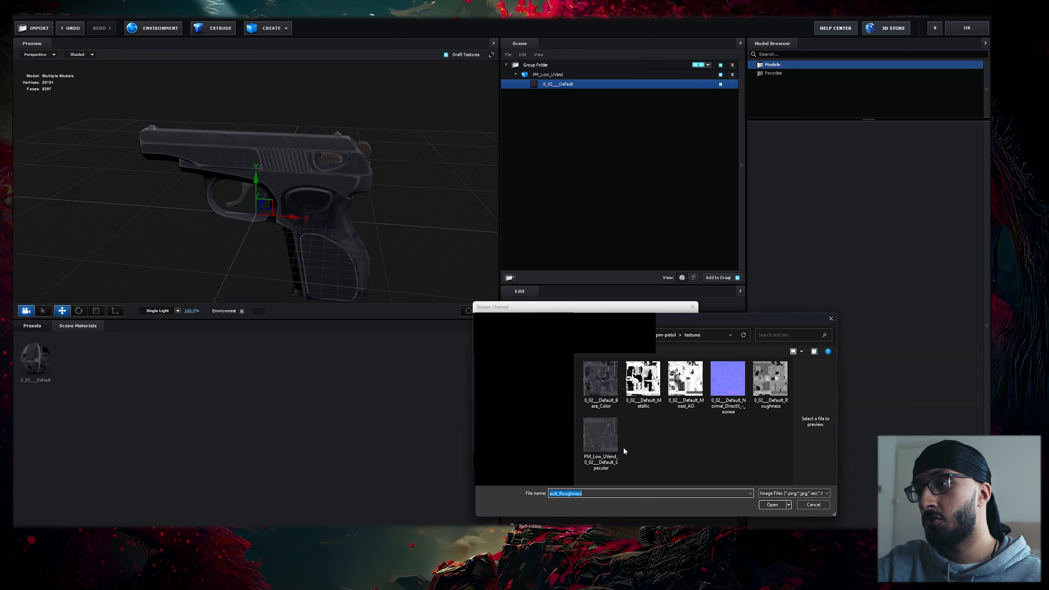
{"action": "double_click", "coordinate": [597, 439]}
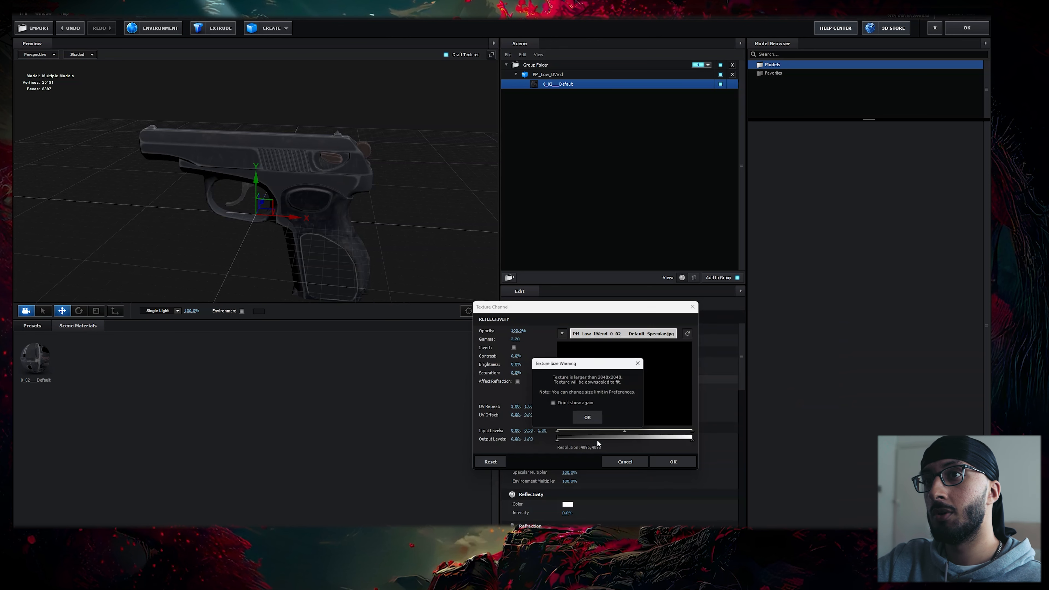
{"action": "left_click", "coordinate": [587, 416]}
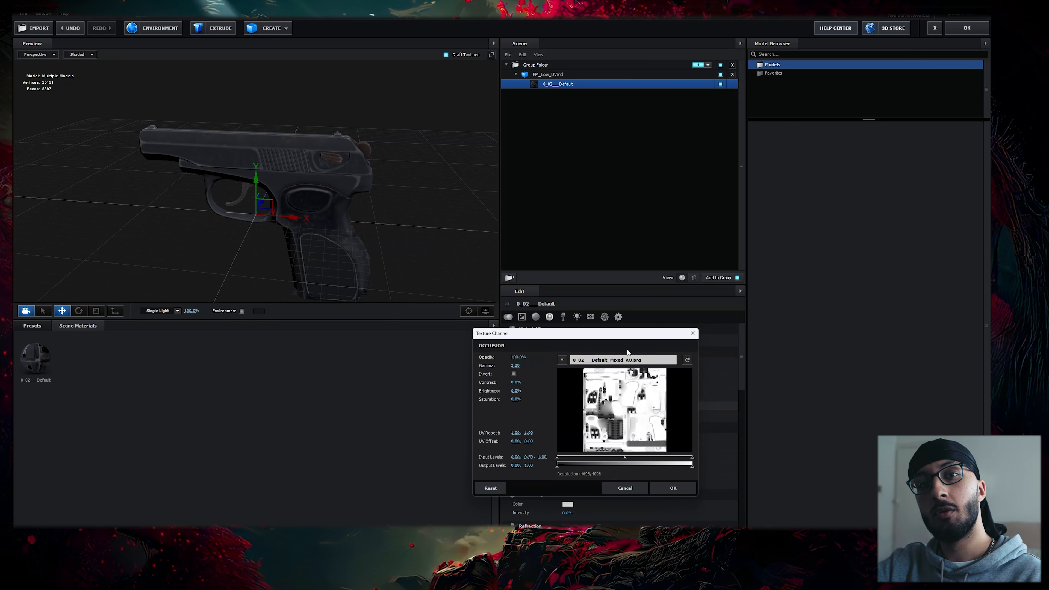
{"action": "left_click", "coordinate": [673, 488]}
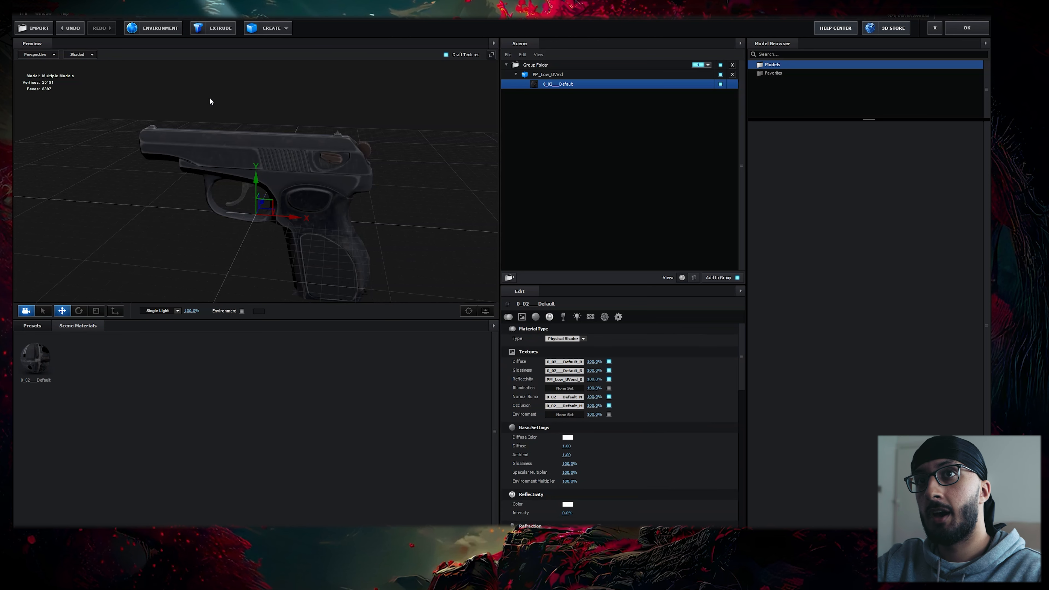
Step: Set the scene's environment texture to Custom Layer 1
{"action": "left_click", "coordinate": [158, 29]}
{"action": "left_click", "coordinate": [480, 220]}
{"action": "left_click", "coordinate": [518, 234]}
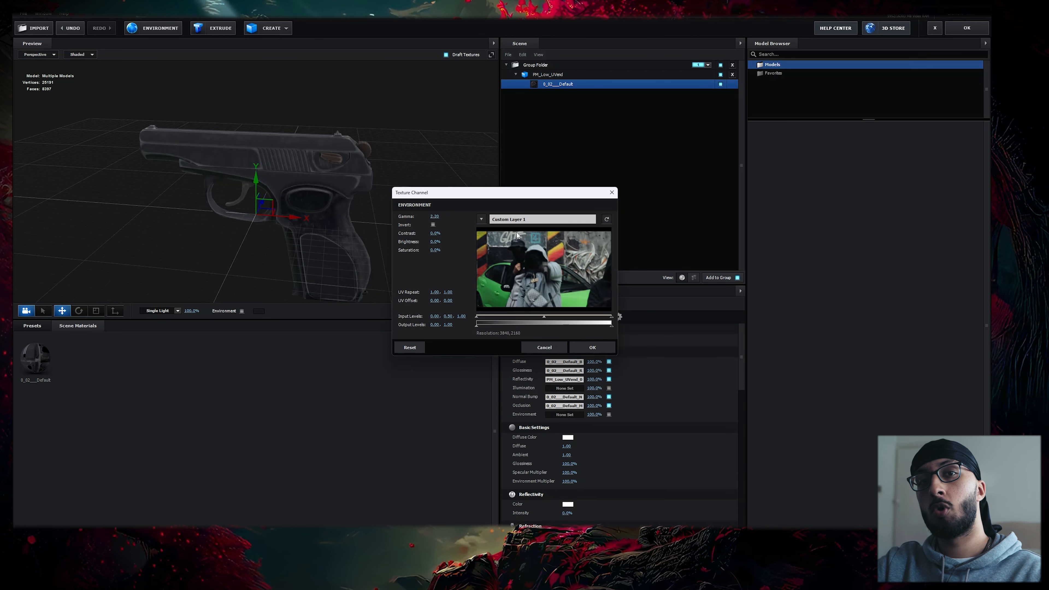
{"action": "left_click", "coordinate": [596, 346]}
Step: Turn on the environment display in the model preview and inspect the pistol against it
{"action": "left_click_drag", "start_coordinate": [366, 246], "coordinate": [345, 210]}
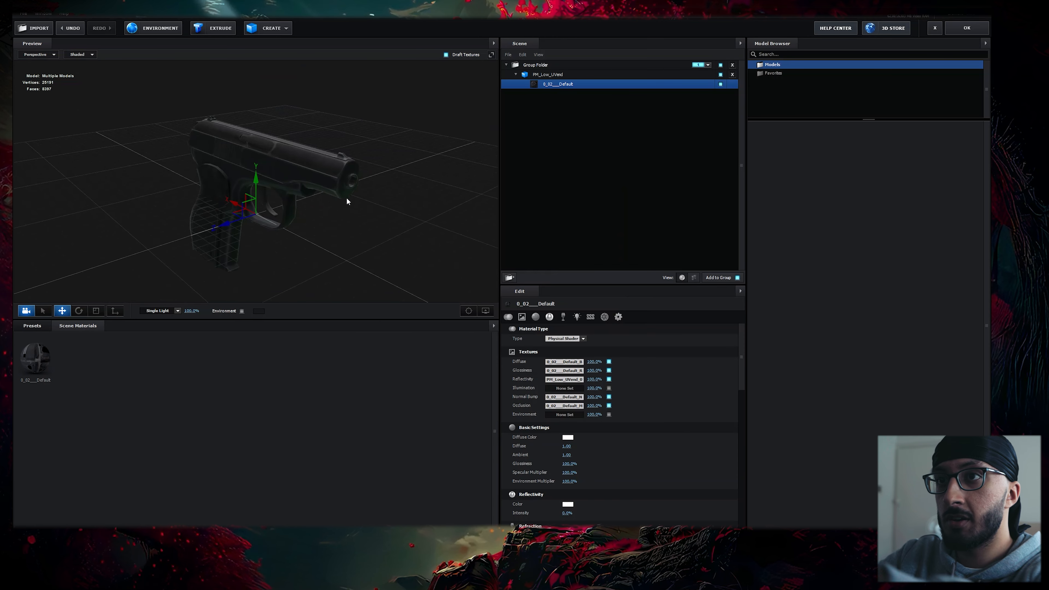
{"action": "left_click_drag", "start_coordinate": [319, 196], "coordinate": [348, 212]}
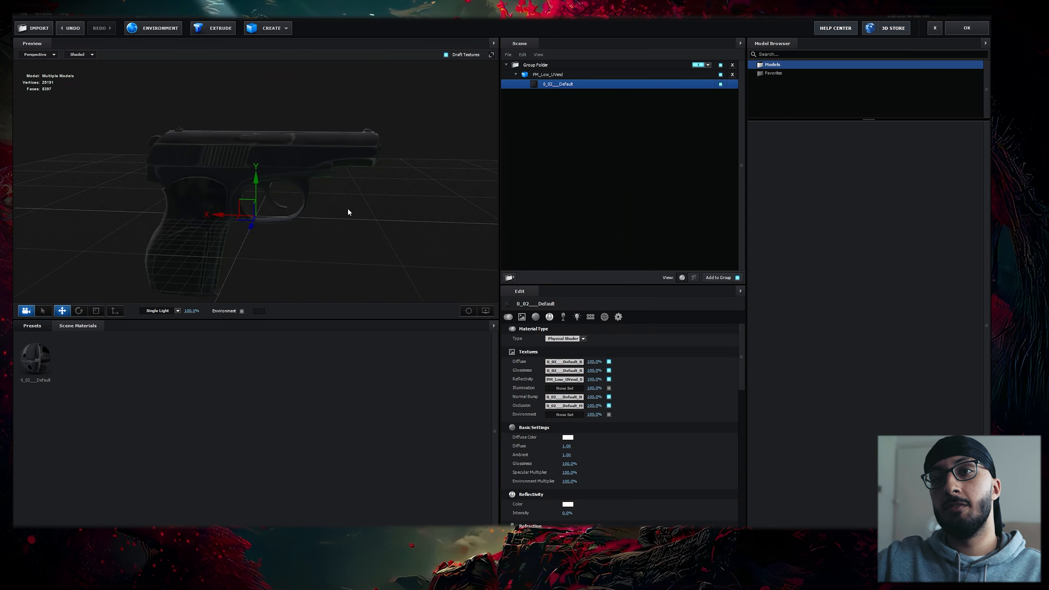
{"action": "left_click", "coordinate": [242, 311]}
{"action": "left_click_drag", "start_coordinate": [256, 231], "coordinate": [256, 285]}
Step: Try the Cinema lighting preset on the pistol preview, and restore Single Light
{"action": "left_click", "coordinate": [158, 311]}
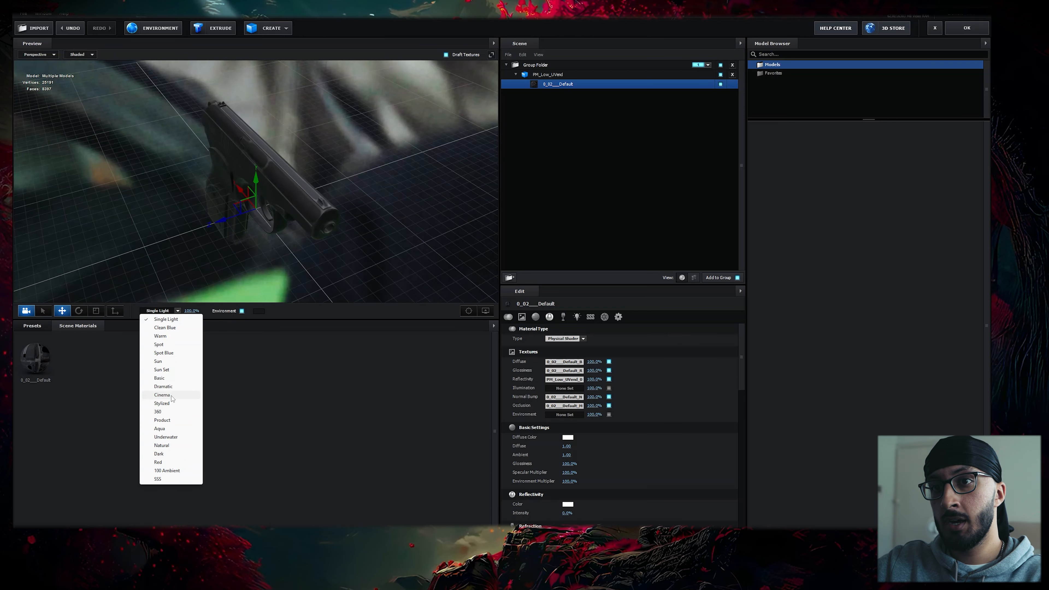
{"action": "left_click", "coordinate": [162, 395]}
{"action": "left_click_drag", "start_coordinate": [306, 237], "coordinate": [253, 237]}
{"action": "left_click", "coordinate": [170, 312]}
{"action": "left_click", "coordinate": [185, 320]}
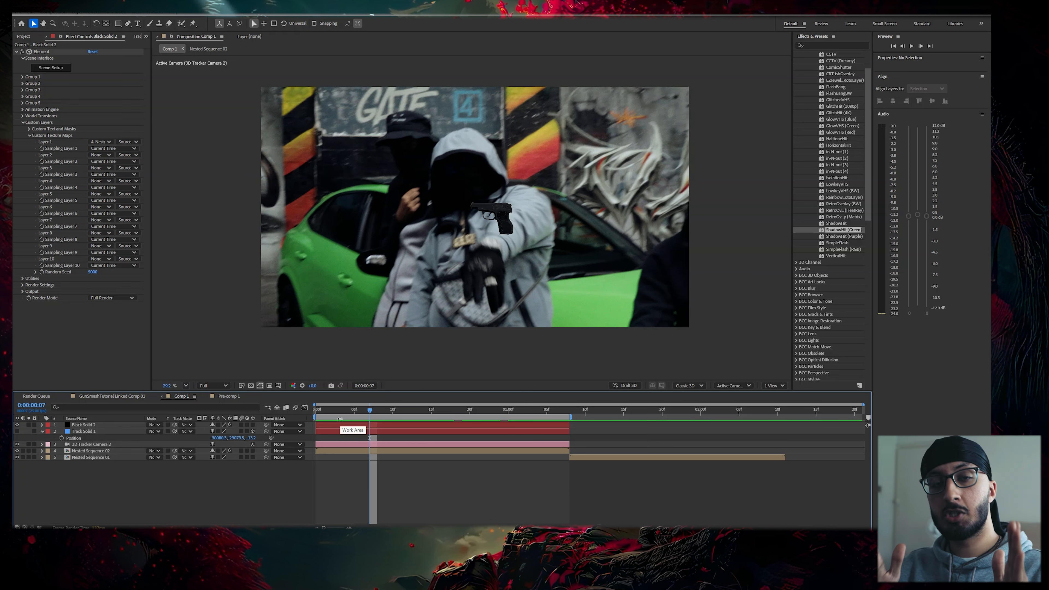
Step: Make the Track Solid 1 layer visible in Comp 1 and check its Position values
{"action": "left_click", "coordinate": [86, 431]}
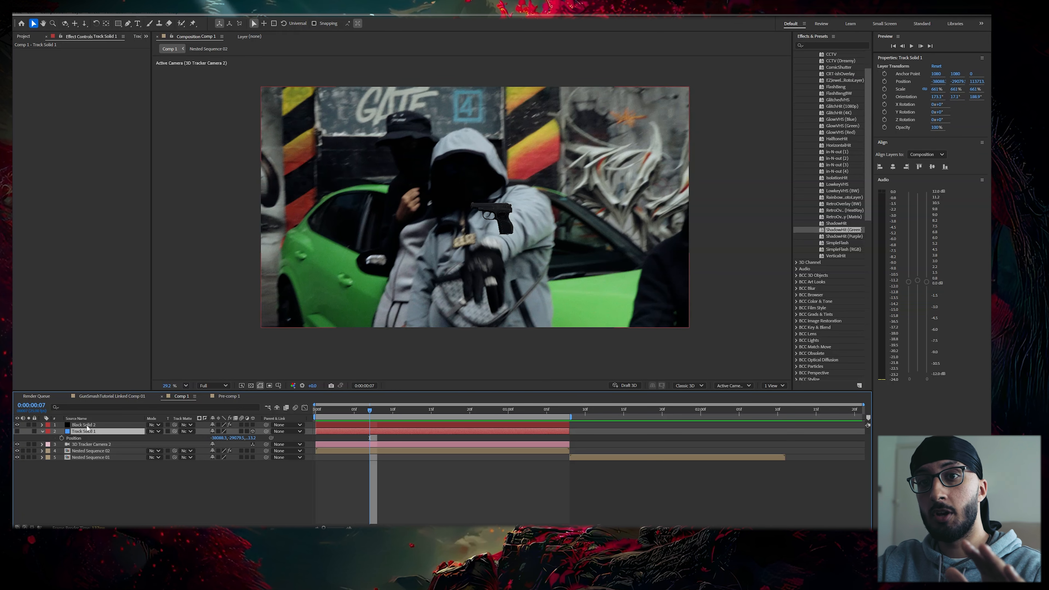
{"action": "left_click", "coordinate": [17, 432]}
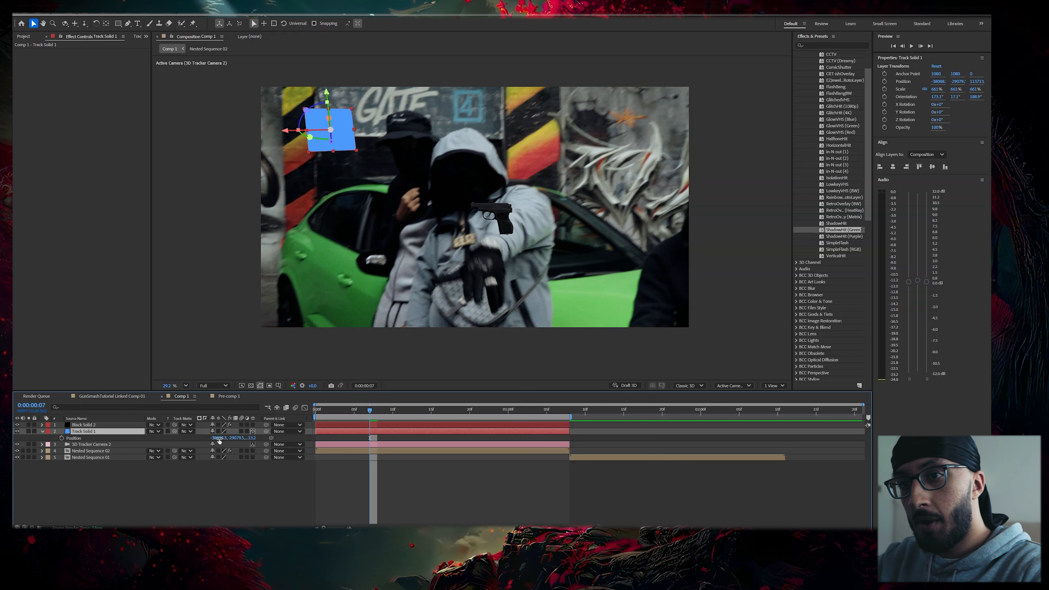
{"action": "left_click", "coordinate": [253, 438]}
Step: Set Element's Group 1 Particle Replicator on Black Solid 2 to about -11336, -2472 in Position XY and 41290 in Position Z
{"action": "left_click", "coordinate": [334, 424]}
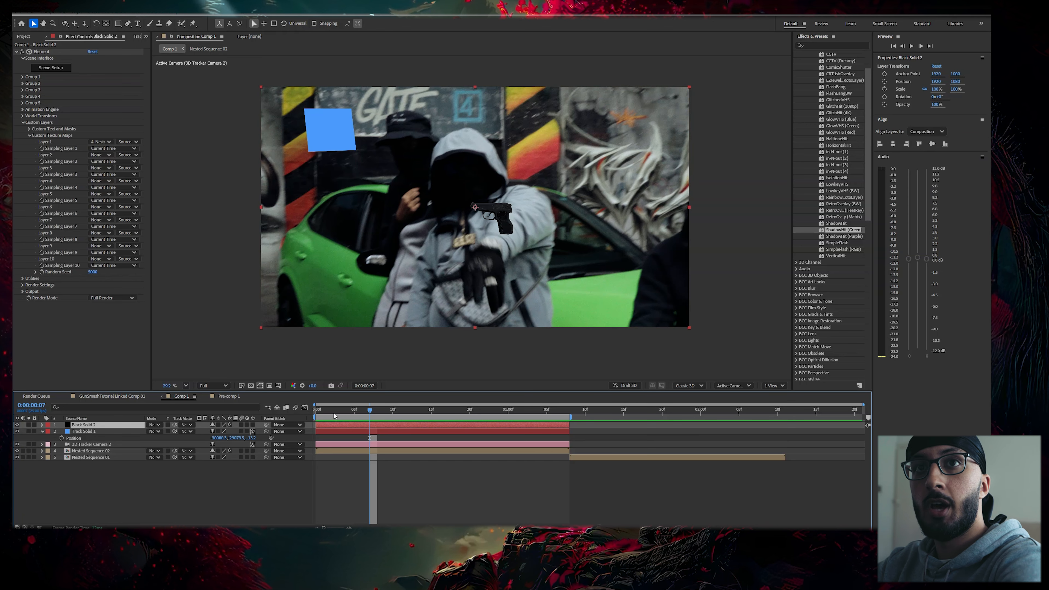
{"action": "left_click", "coordinate": [23, 77]}
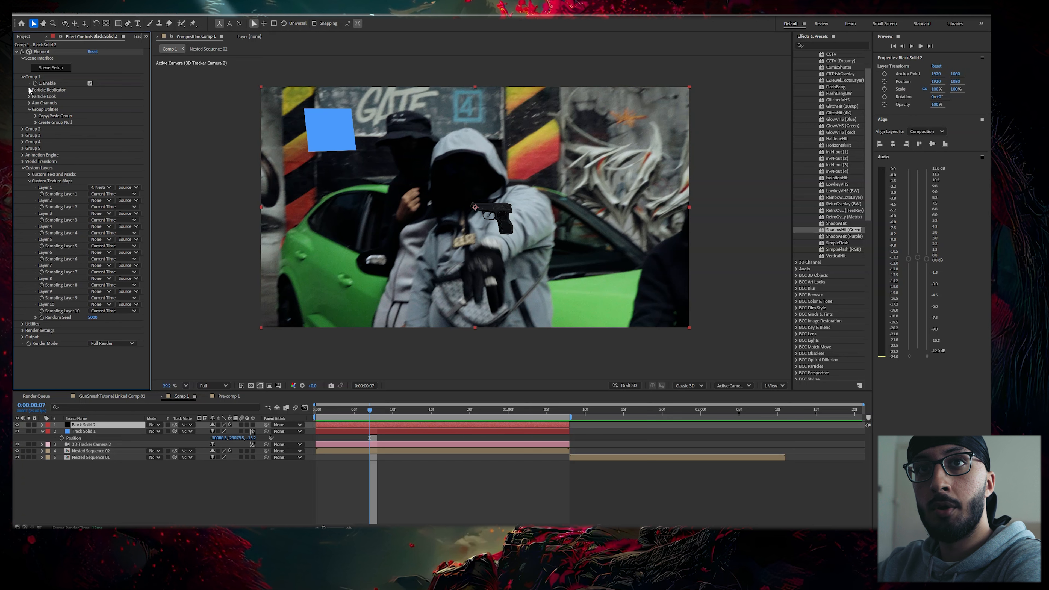
{"action": "left_click", "coordinate": [29, 90]}
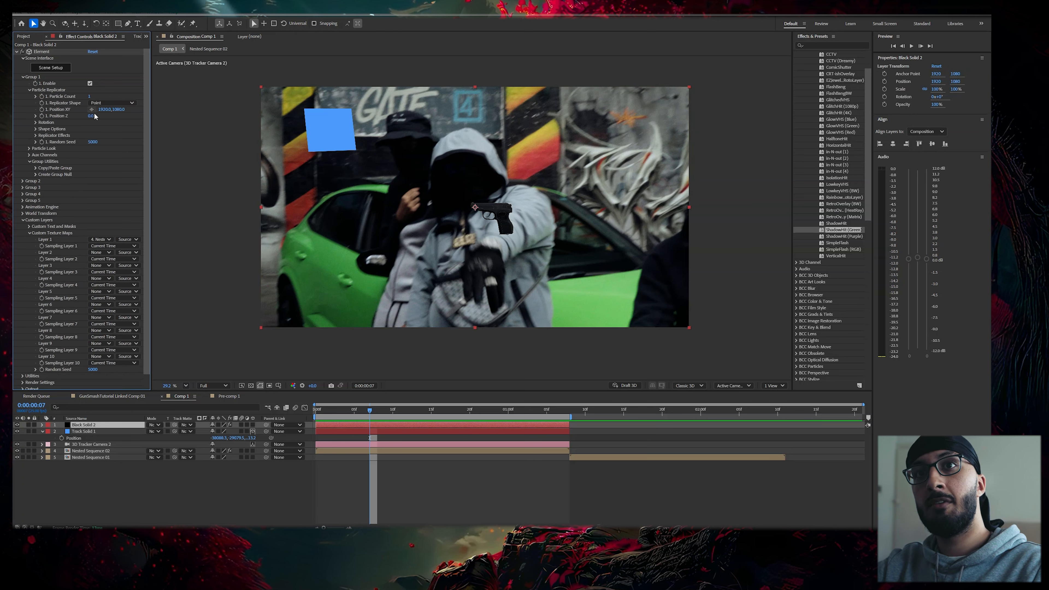
{"action": "left_click_drag", "start_coordinate": [105, 110], "coordinate": [33, 164]}
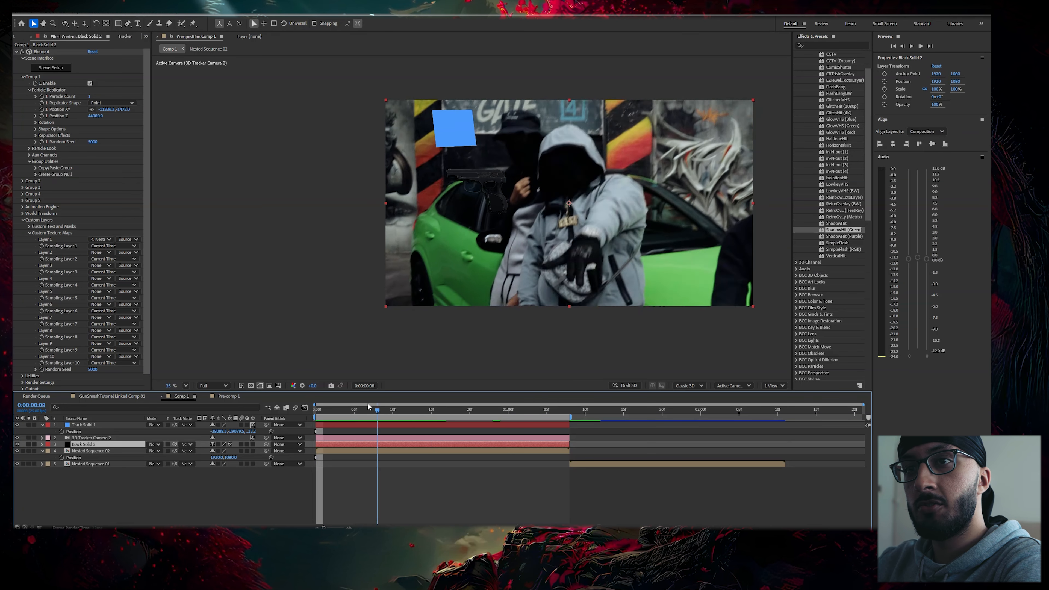
{"action": "left_click_drag", "start_coordinate": [94, 117], "coordinate": [425, 157]}
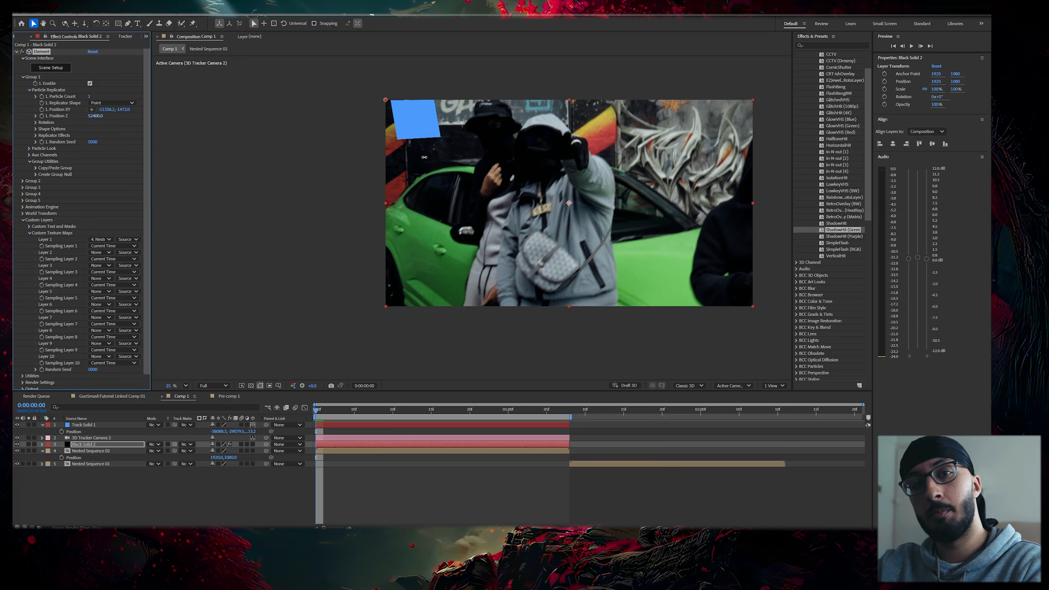
{"action": "left_click_drag", "start_coordinate": [359, 173], "coordinate": [180, 223]}
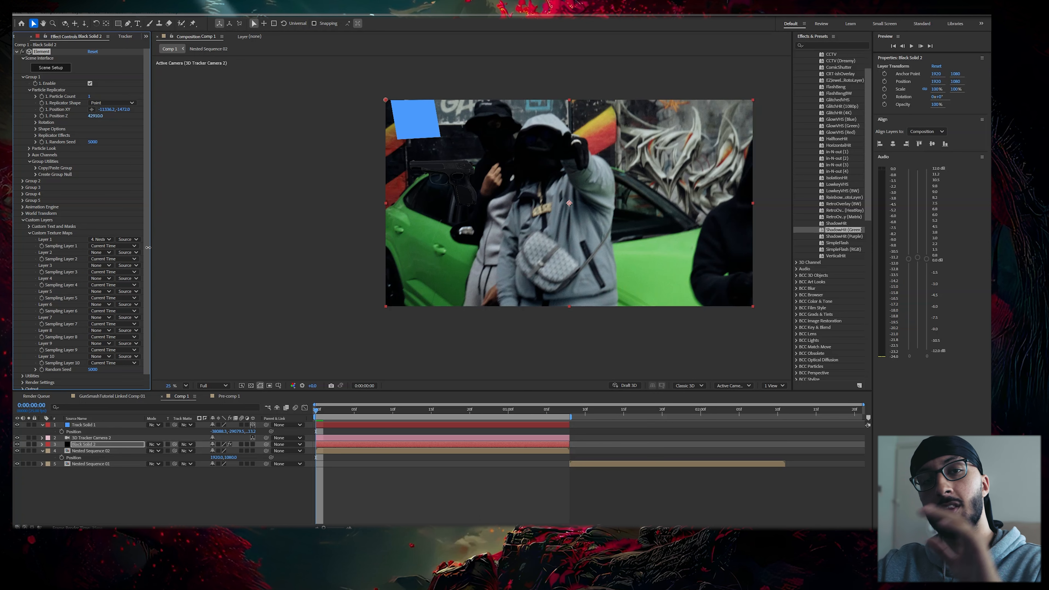
{"action": "left_click_drag", "start_coordinate": [134, 259], "coordinate": [261, 352]}
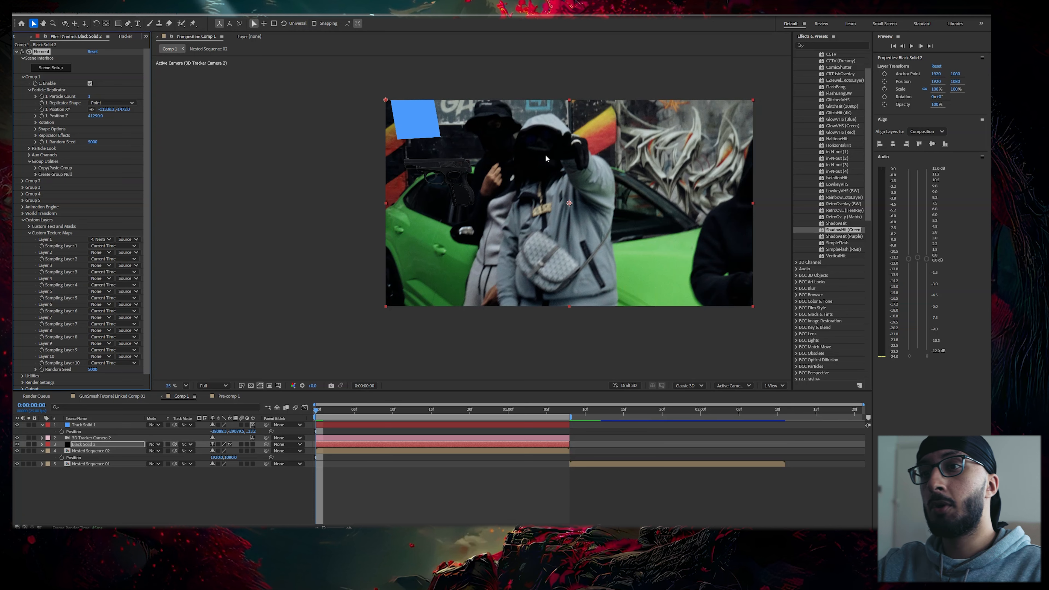
Step: Compare the pistol's motion with Track Solid 1 by scrubbing the footage from frame 0 to frame 24
{"action": "left_click_drag", "start_coordinate": [546, 155], "coordinate": [611, 171]}
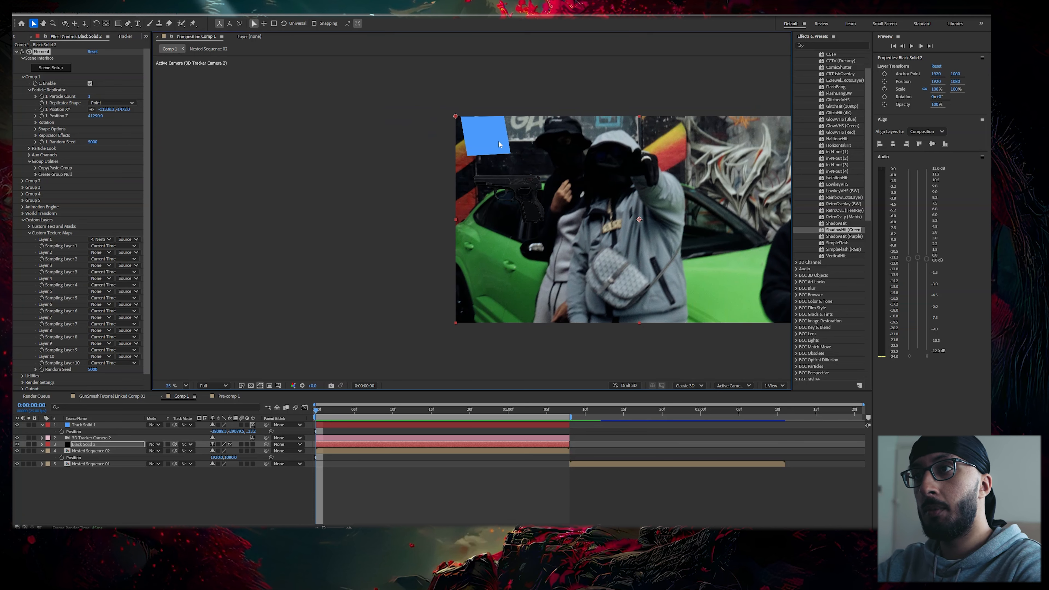
{"action": "left_click", "coordinate": [359, 425]}
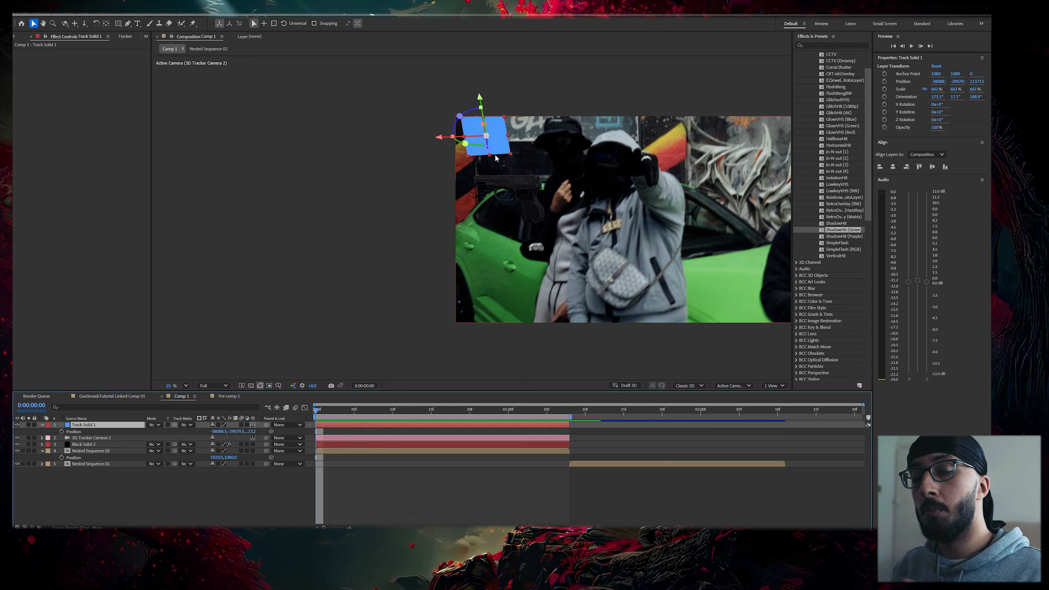
{"action": "key", "text": "ctrl+shift+a"}
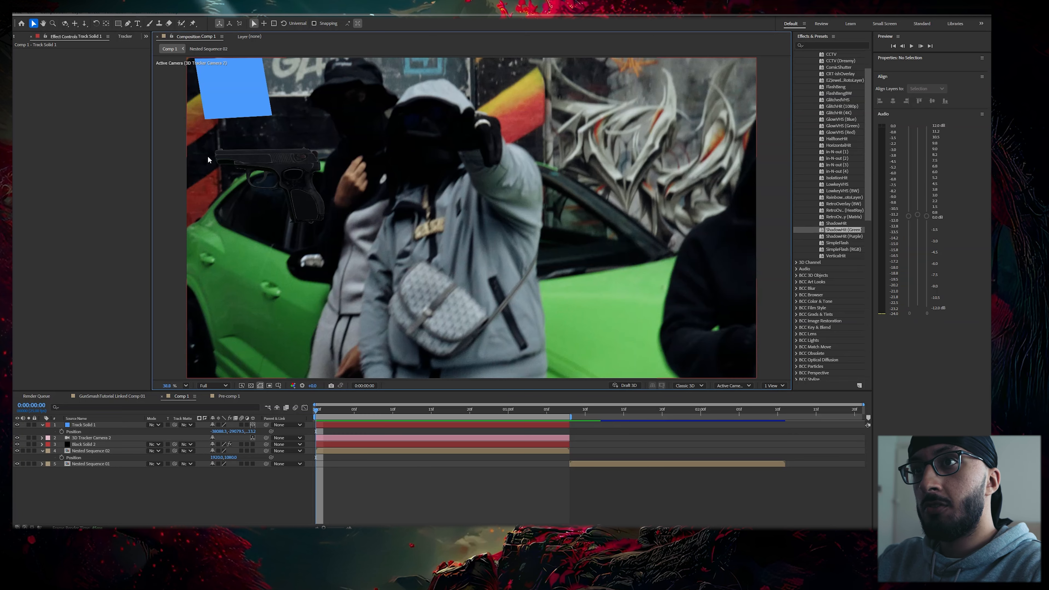
{"action": "key", "text": "shift+slash"}
{"action": "left_click_drag", "start_coordinate": [317, 410], "coordinate": [335, 371]}
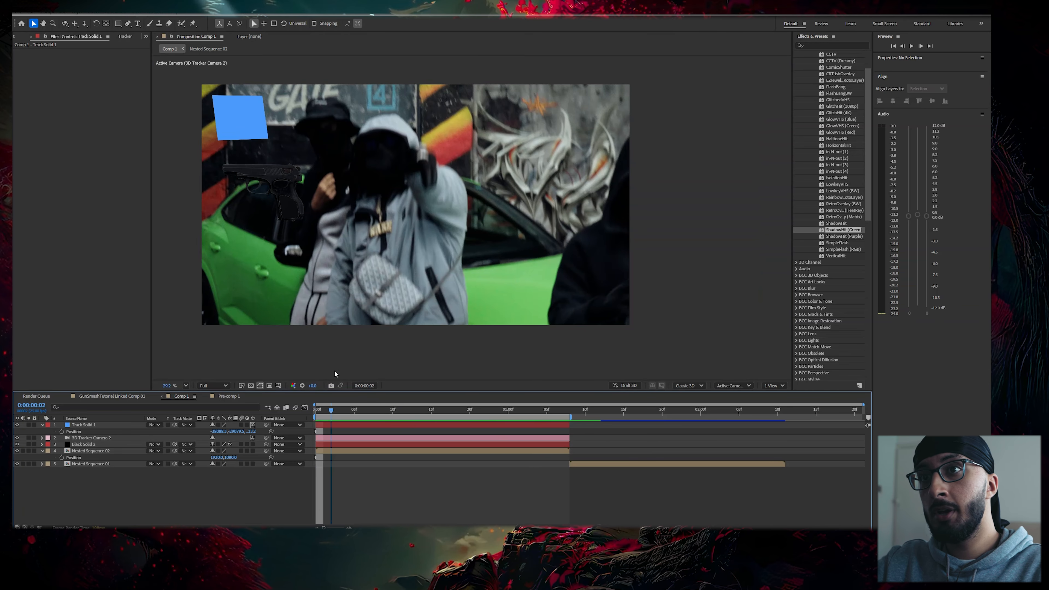
{"action": "left_click", "coordinate": [351, 414]}
{"action": "left_click_drag", "start_coordinate": [351, 413], "coordinate": [500, 410]}
Step: Shift the pistol sideways from Track Solid 1 by setting Element's Group 1 X position to about -16616
{"action": "left_click", "coordinate": [374, 426]}
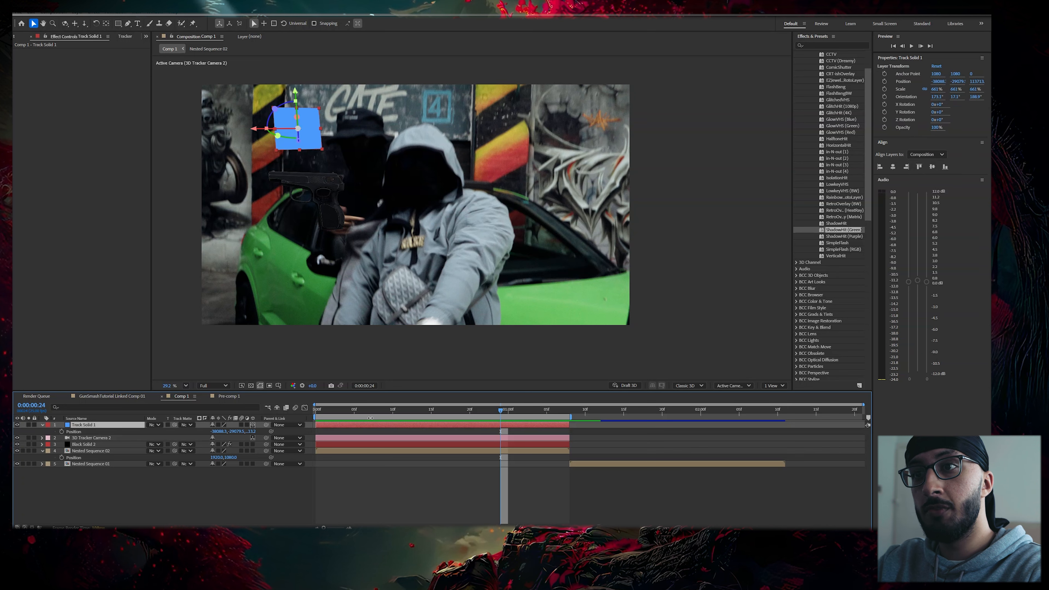
{"action": "left_click", "coordinate": [366, 445]}
{"action": "left_click_drag", "start_coordinate": [112, 113], "coordinate": [90, 110]}
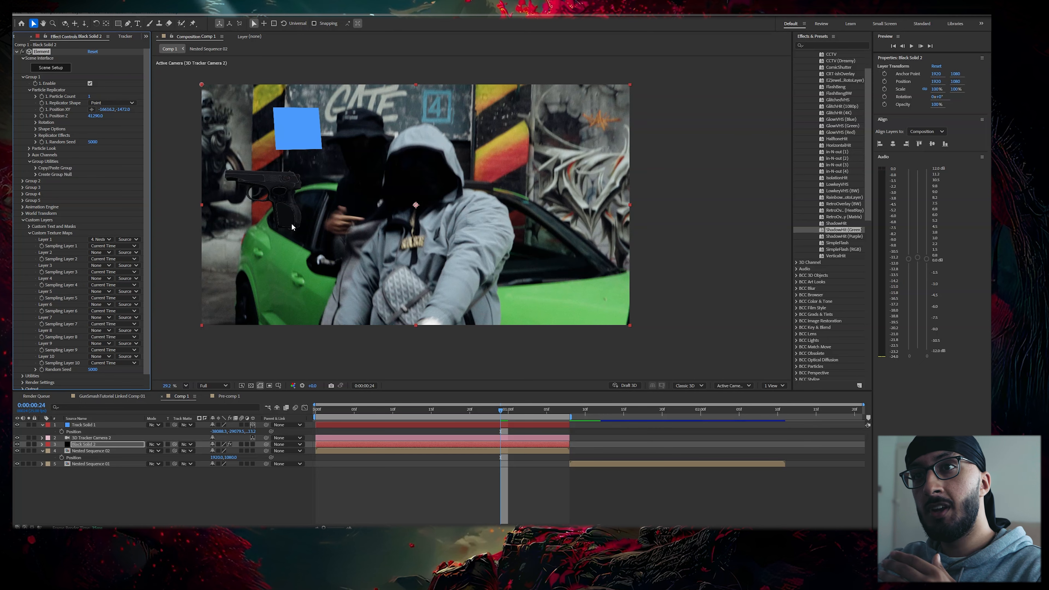
Step: Enlarge the PM_Low_UVend model uniformly to about 2290% scale in Element's scene setup and apply the change
{"action": "left_click", "coordinate": [61, 68]}
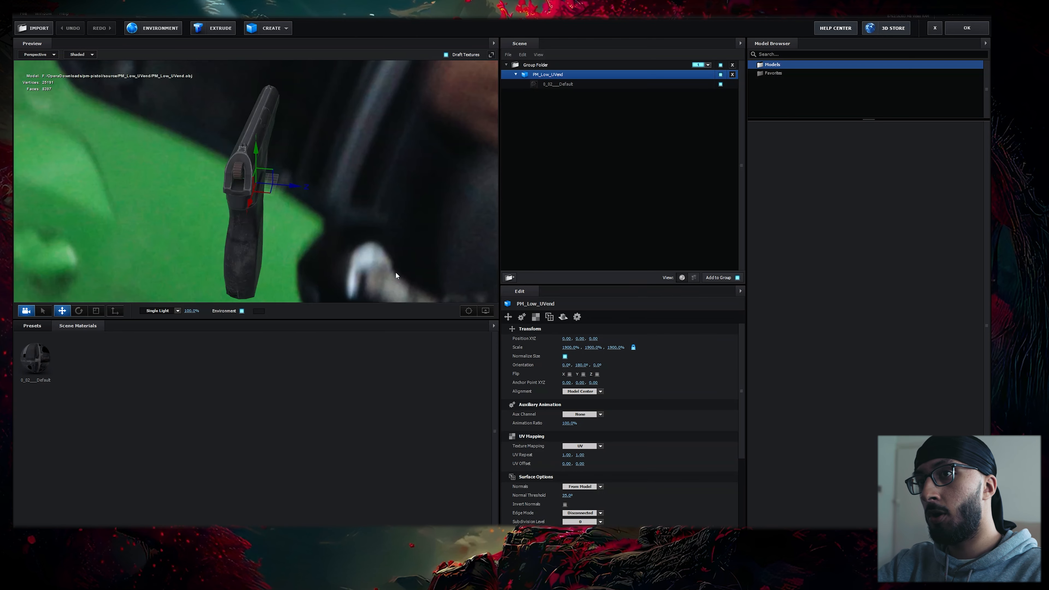
{"action": "left_click_drag", "start_coordinate": [570, 348], "coordinate": [855, 294]}
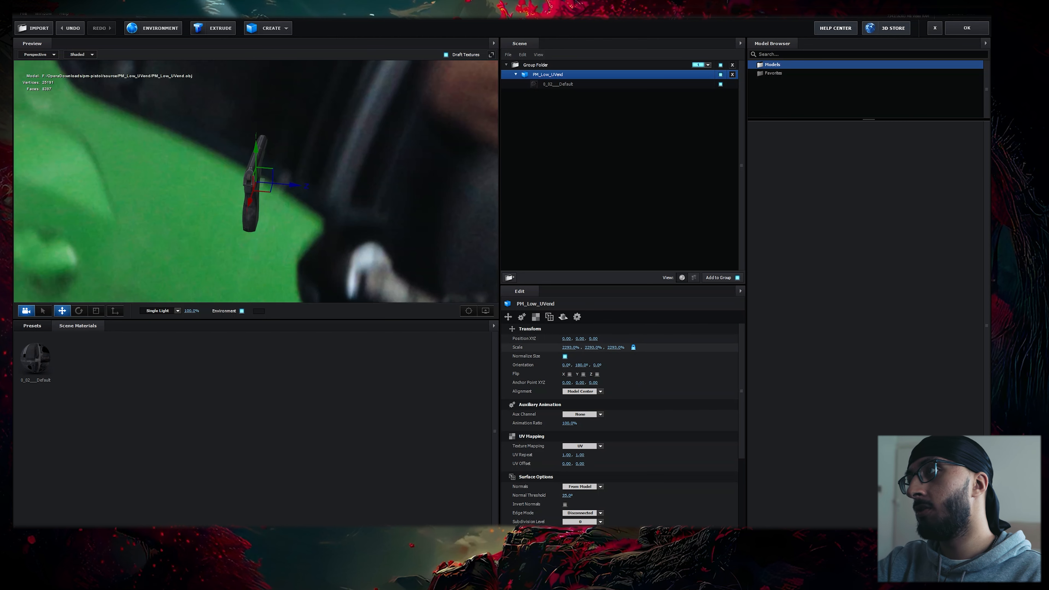
{"action": "left_click", "coordinate": [967, 28]}
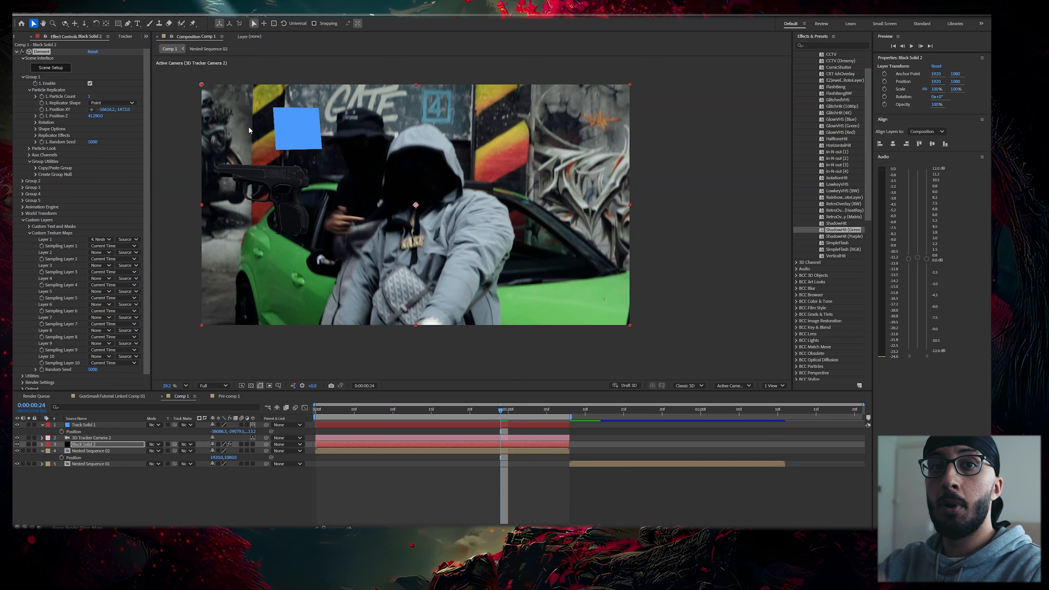
Step: Apply the Deep Glow effect to Black Solid 2 with its default settings and preview the composition
{"action": "key", "text": "ctrl+space"}
{"action": "type", "text": "de"}
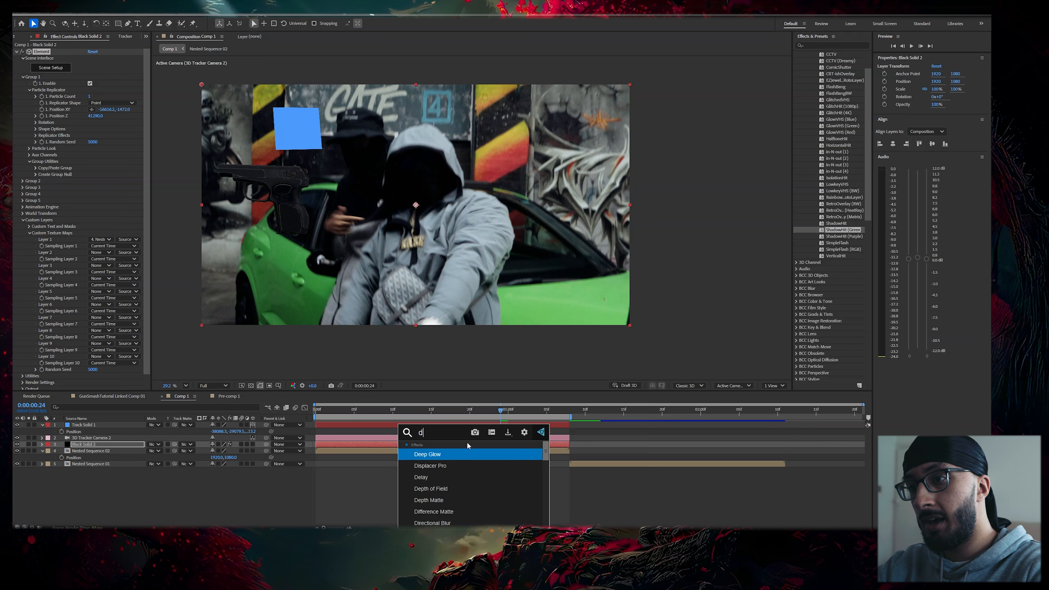
{"action": "left_click", "coordinate": [429, 454]}
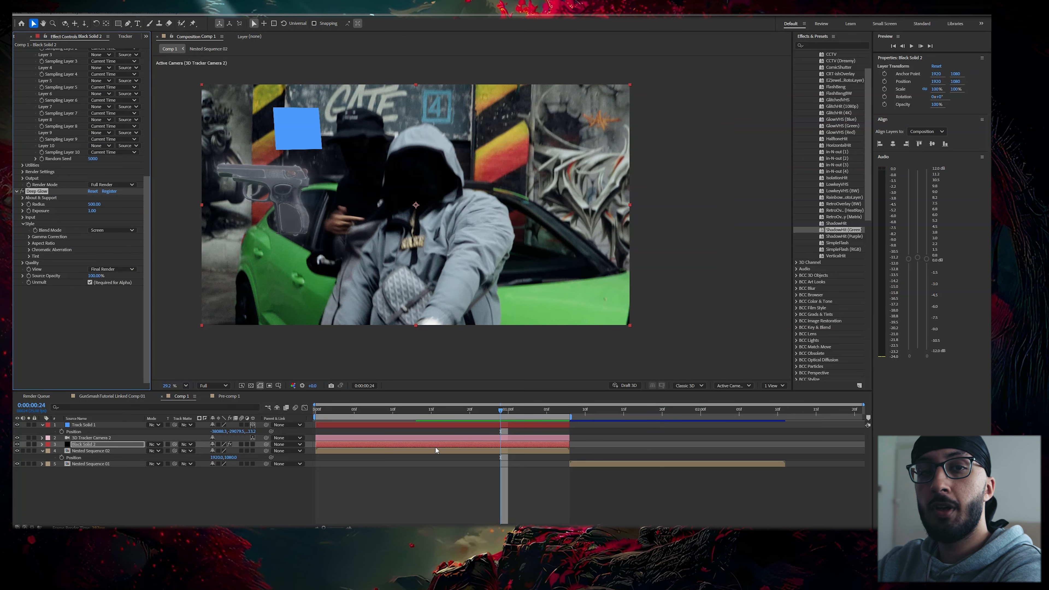
{"action": "key", "text": "space"}
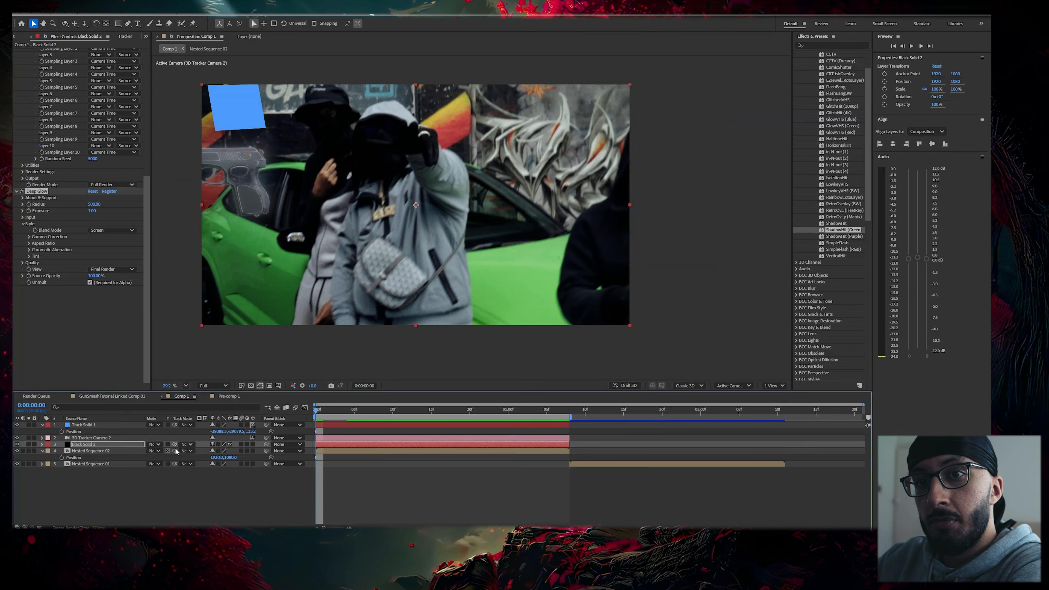
Step: Enable motion blur for Black Solid 2 and hide the Track Solid 1 layer
{"action": "left_click", "coordinate": [241, 445]}
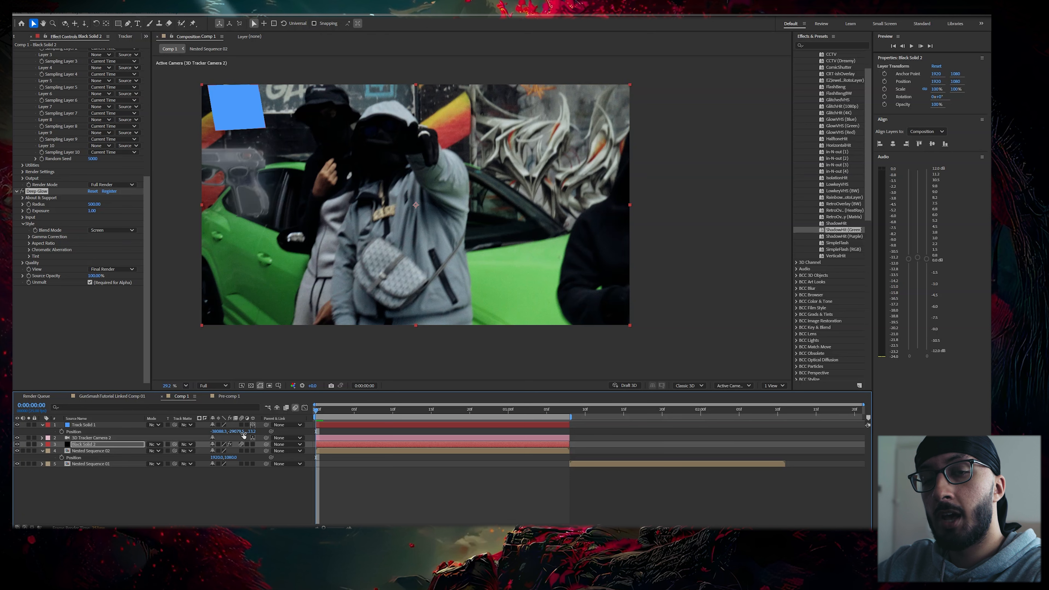
{"action": "left_click", "coordinate": [17, 424]}
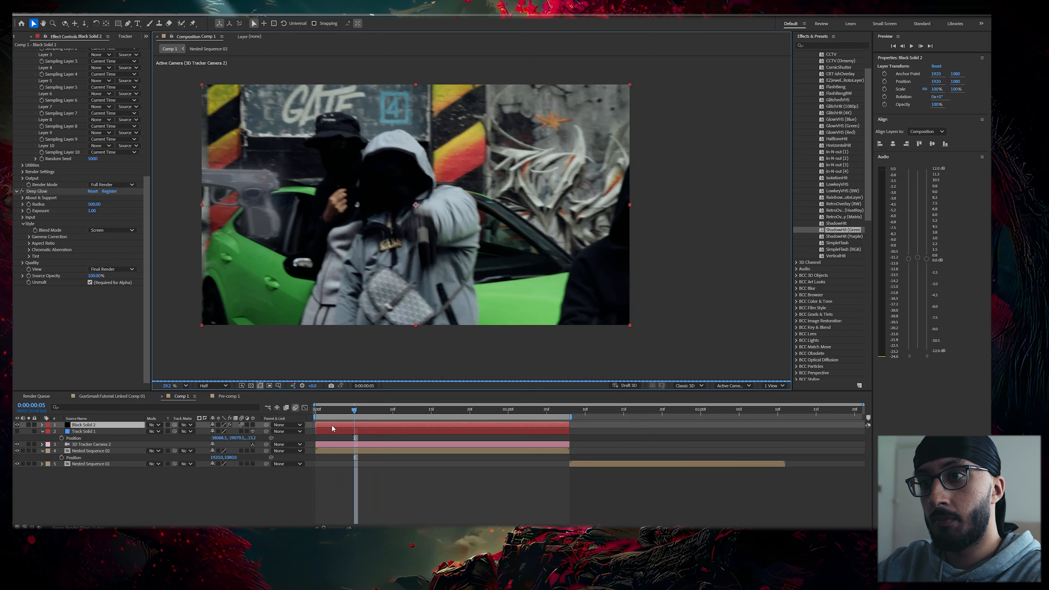
Step: Place Black Solid 2 above Track Solid 1 in the layer stack and play Comp 1 from the first frame
{"action": "left_click", "coordinate": [316, 412]}
{"action": "left_click_drag", "start_coordinate": [85, 427], "coordinate": [113, 420]}
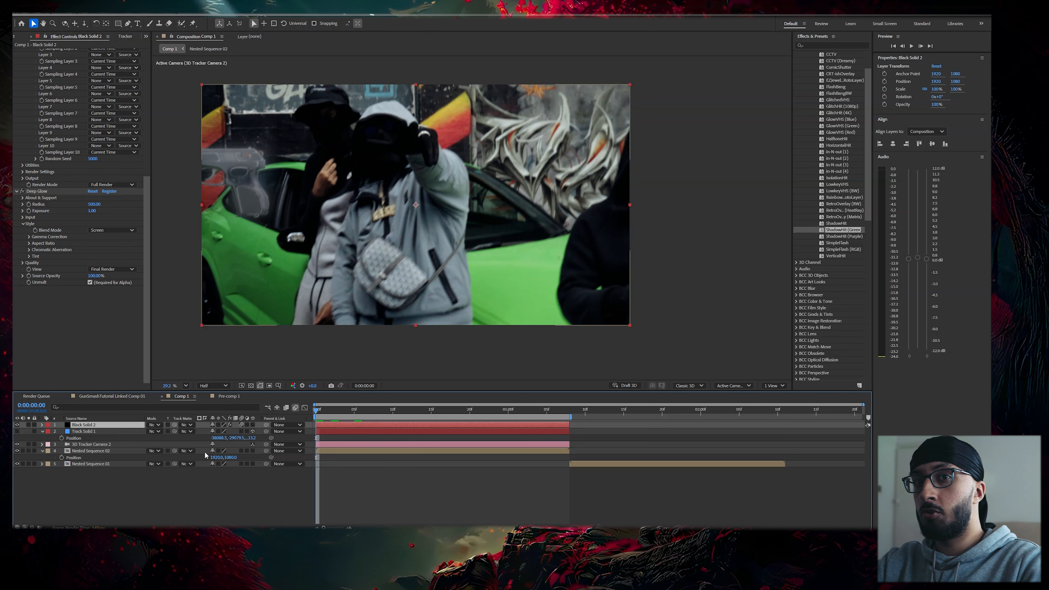
{"action": "left_click_drag", "start_coordinate": [331, 403], "coordinate": [304, 391]}
{"action": "key", "text": "space"}
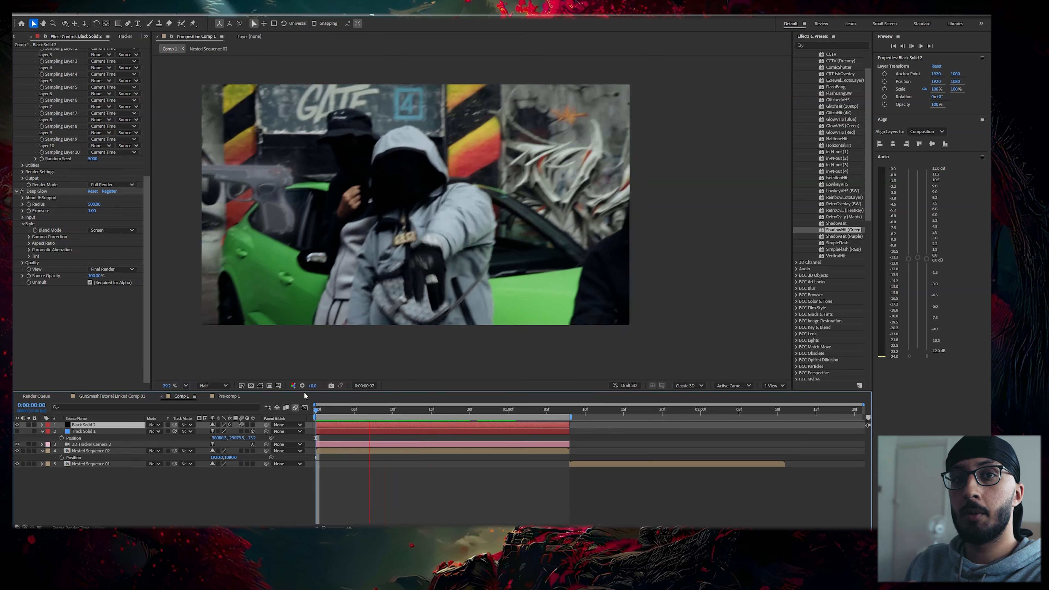
Step: Keyframe Element Group 1's Y Rotation from -11° at the first frame to about 238° at 0:00:01:07
{"action": "left_click", "coordinate": [318, 406]}
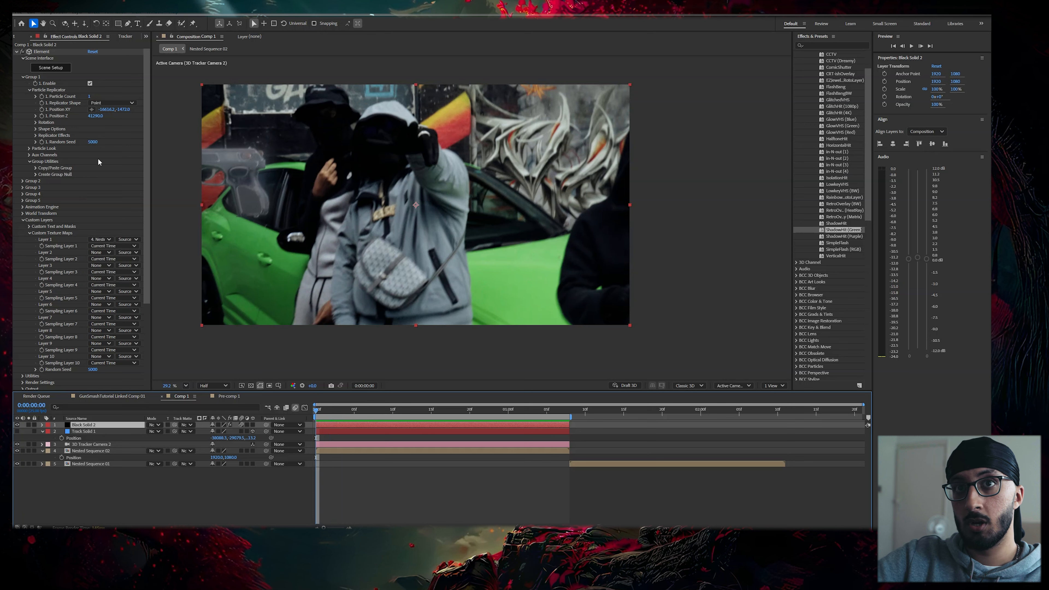
{"action": "left_click", "coordinate": [35, 123]}
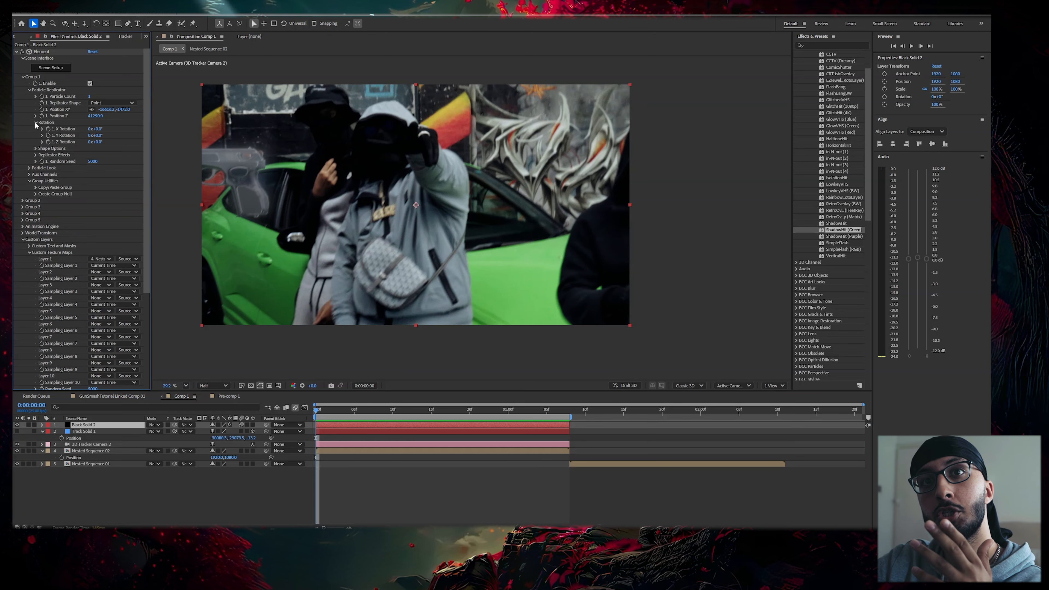
{"action": "mouse_move", "coordinate": [98, 136]}
{"action": "left_mouse_down"}
{"action": "mouse_move", "coordinate": [149, 147]}
{"action": "mouse_move", "coordinate": [79, 141]}
{"action": "mouse_move", "coordinate": [95, 136]}
{"action": "left_mouse_up"}
{"action": "key", "text": "ctrl+z"}
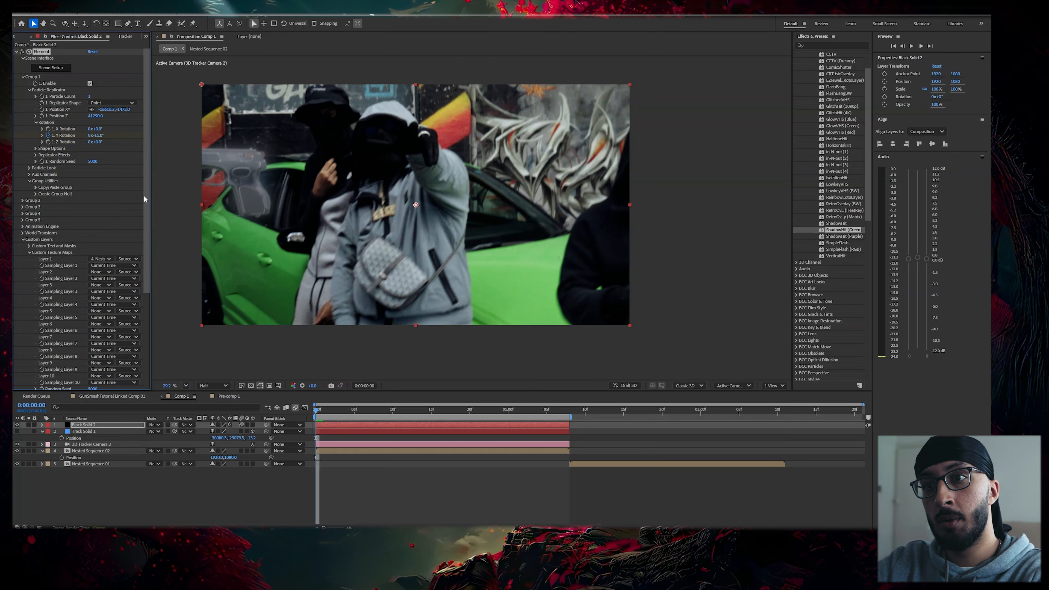
{"action": "left_click_drag", "start_coordinate": [341, 414], "coordinate": [562, 404]}
{"action": "left_click_drag", "start_coordinate": [97, 135], "coordinate": [188, 126]}
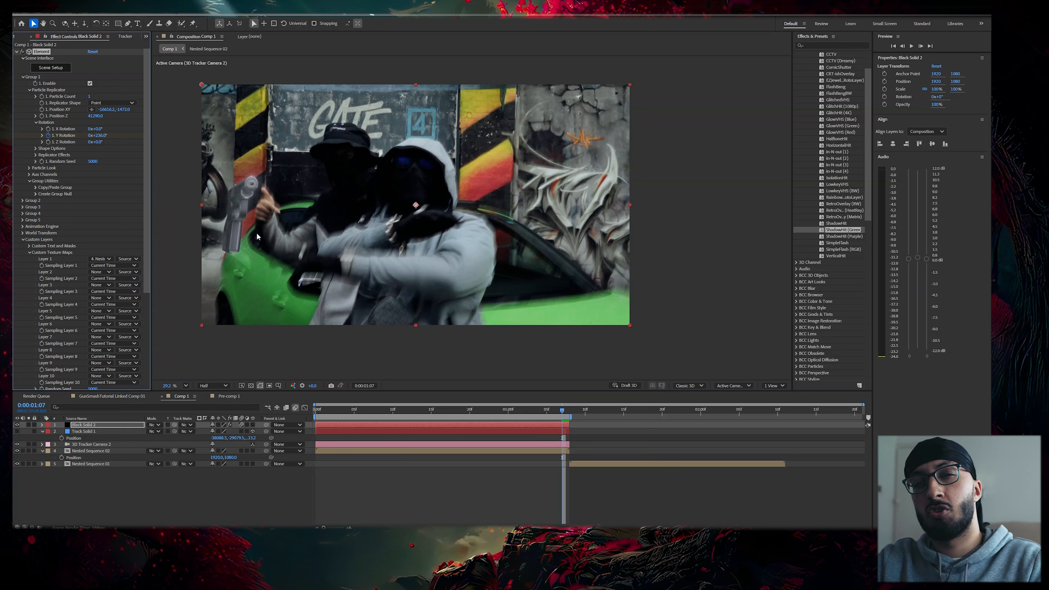
Step: Keyframe Group 1's X Rotation with an end pose at 0:00:01:07 and -29° at the first frame, and scrub through the spin
{"action": "left_click_drag", "start_coordinate": [96, 129], "coordinate": [97, 130]}
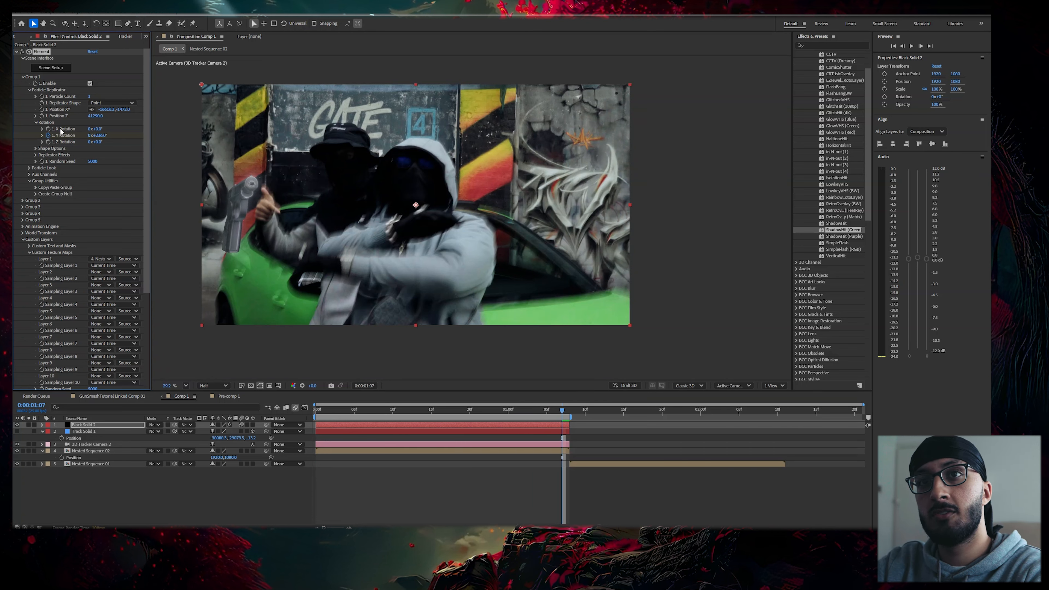
{"action": "left_click_drag", "start_coordinate": [402, 410], "coordinate": [314, 410]}
{"action": "left_click_drag", "start_coordinate": [97, 129], "coordinate": [89, 130]}
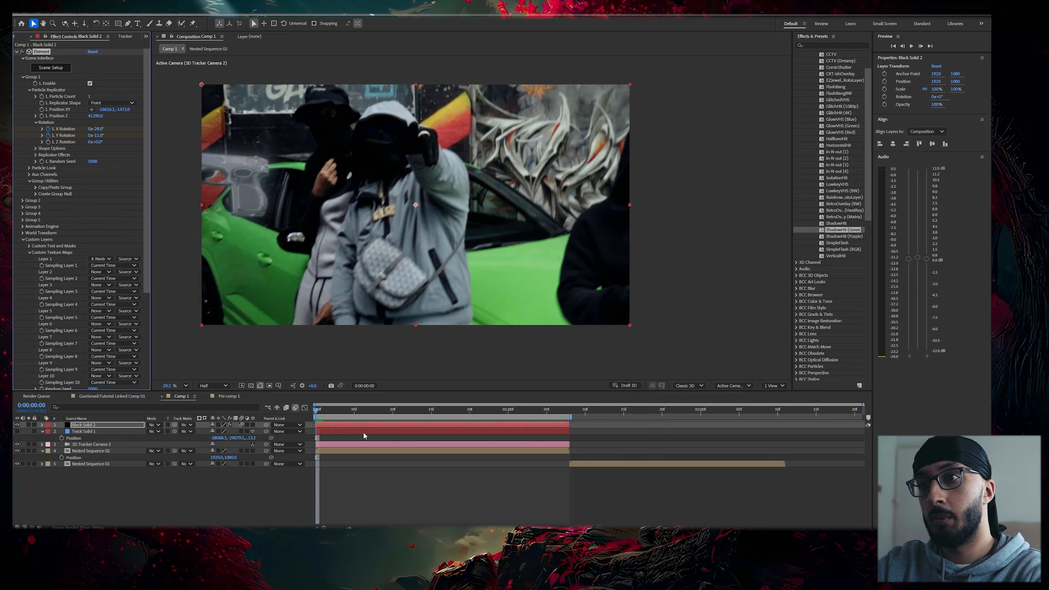
{"action": "left_click_drag", "start_coordinate": [331, 413], "coordinate": [542, 373]}
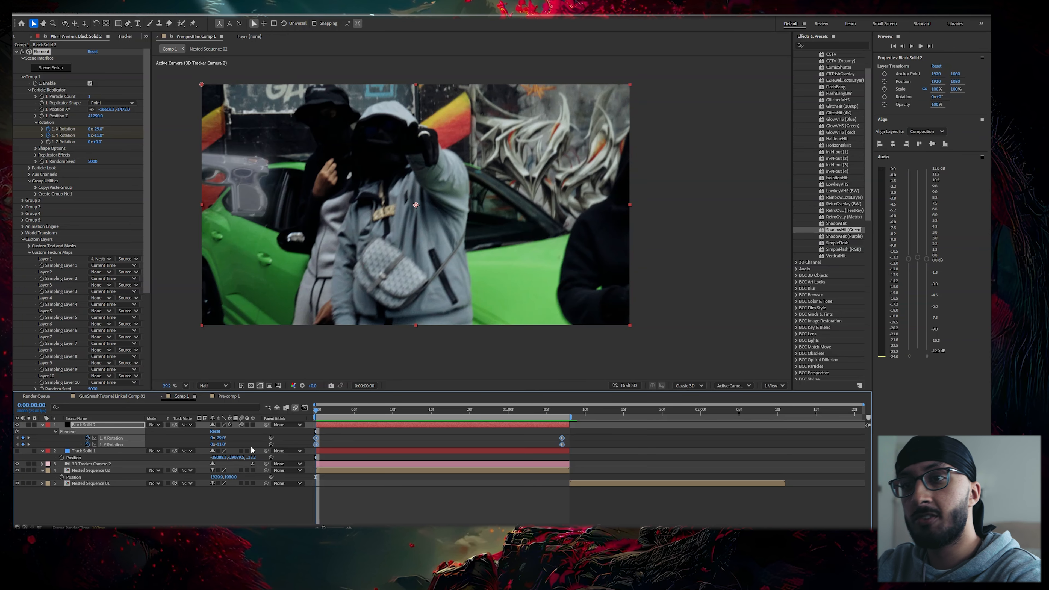
Step: Easy-ease the X and Y Rotation keyframes and shape their speed curves for an early peak with a long slow finish
{"action": "key", "text": "F9"}
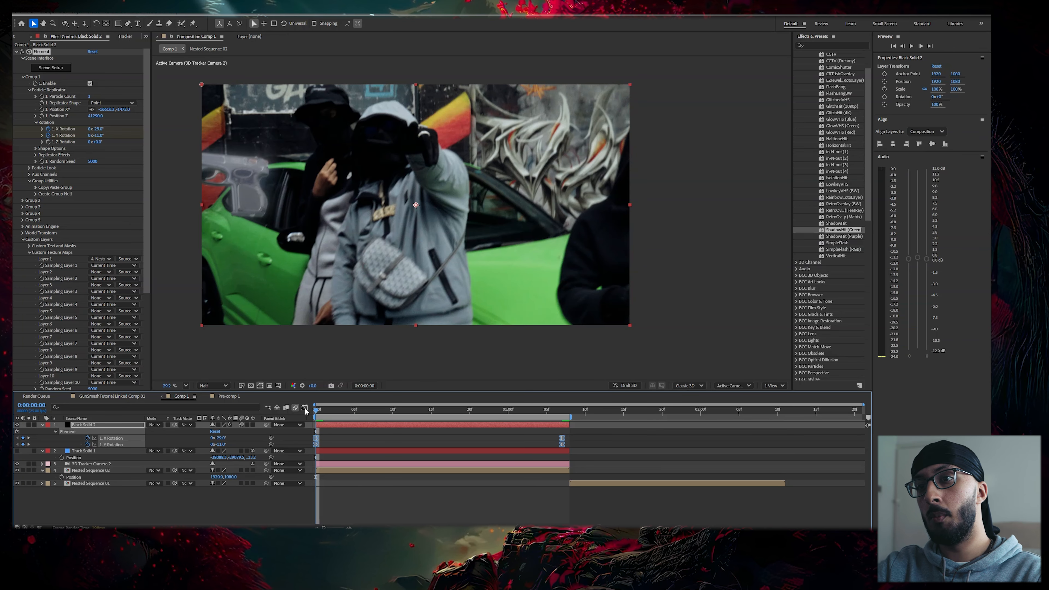
{"action": "left_click", "coordinate": [305, 407]}
{"action": "left_click_drag", "start_coordinate": [592, 492], "coordinate": [471, 507]}
{"action": "mouse_move", "coordinate": [471, 507]}
{"action": "left_mouse_down"}
{"action": "mouse_move", "coordinate": [521, 506]}
{"action": "mouse_move", "coordinate": [466, 505]}
{"action": "left_mouse_up"}
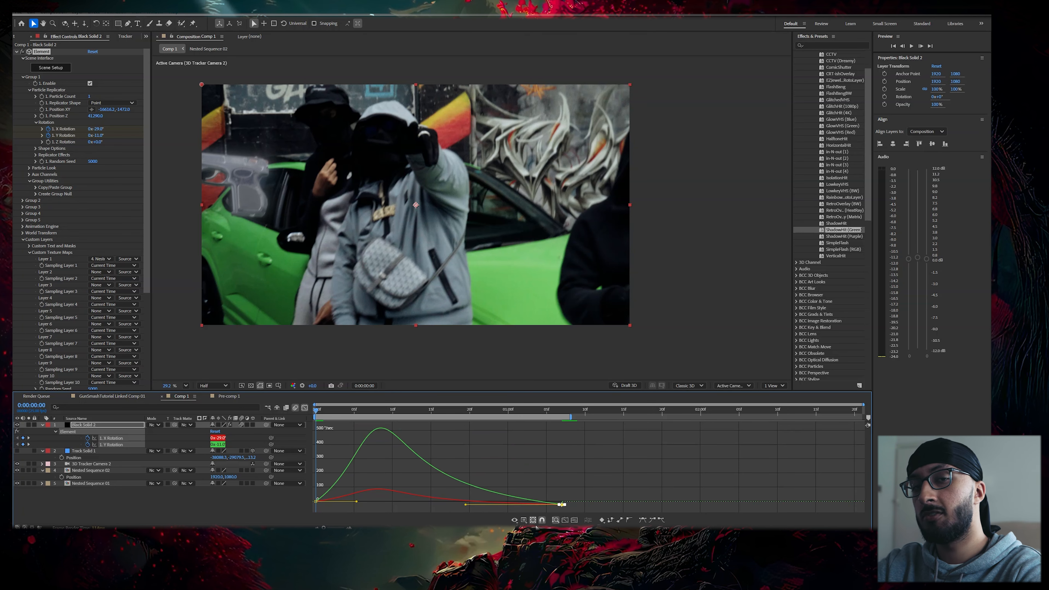
Step: Shift the X and Y Rotation keyframes three frames later and preview the pistol's spin
{"action": "key", "text": "space"}
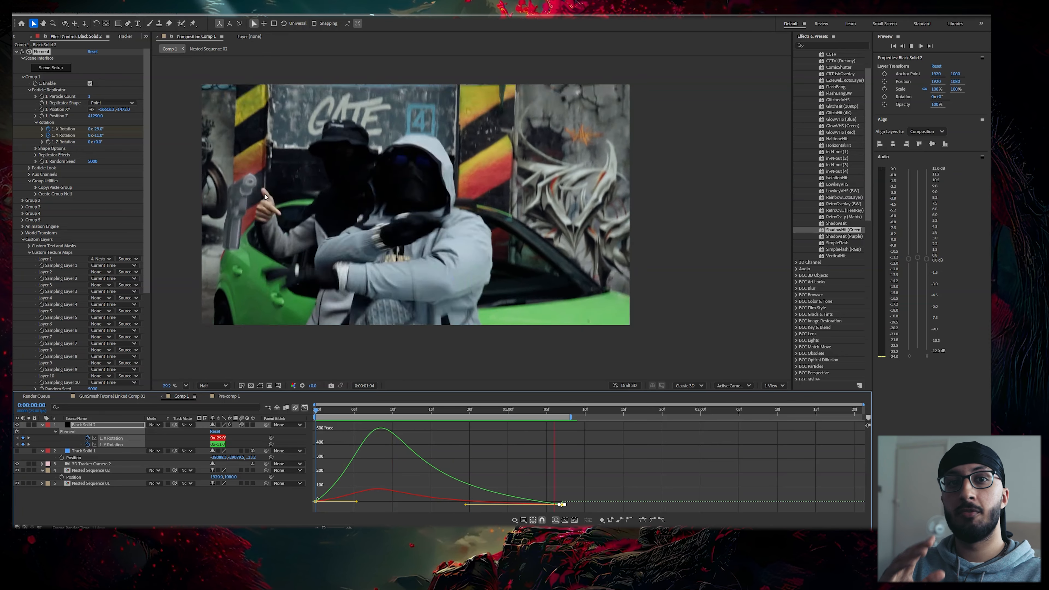
{"action": "key", "text": "shift+F3"}
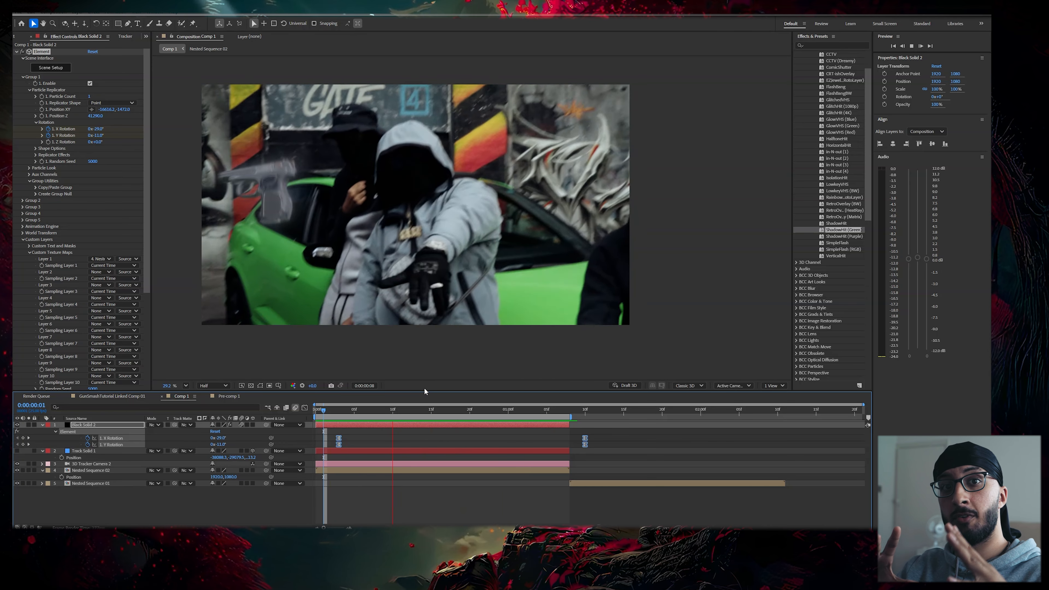
{"action": "key", "text": "space"}
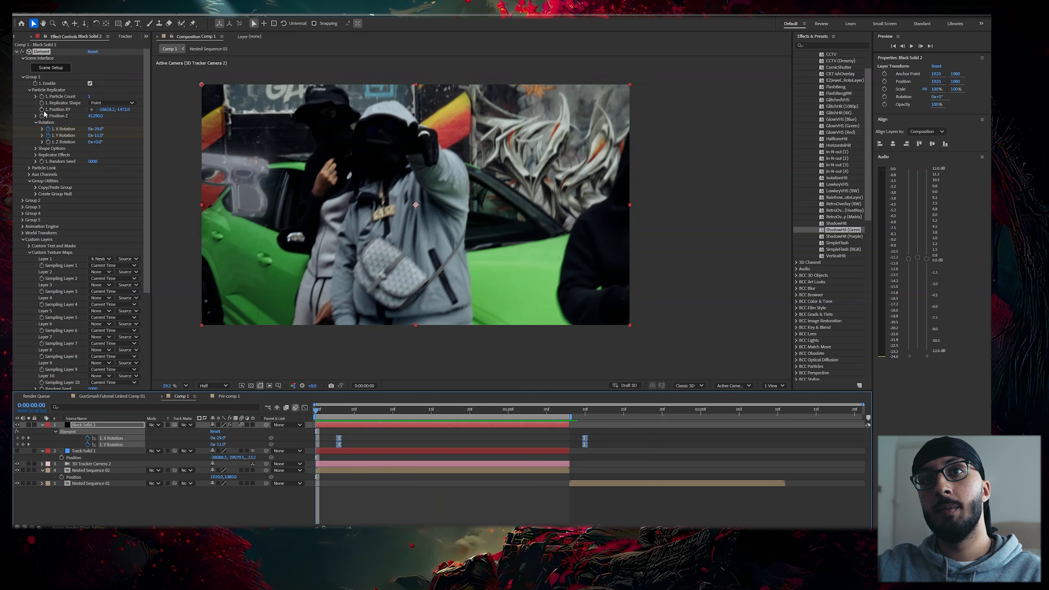
Step: Keyframe Group 1's Position XY so the pistol rises from a Y value of about 24667 at the first frame to its current position at frame 19
{"action": "left_click", "coordinate": [44, 112]}
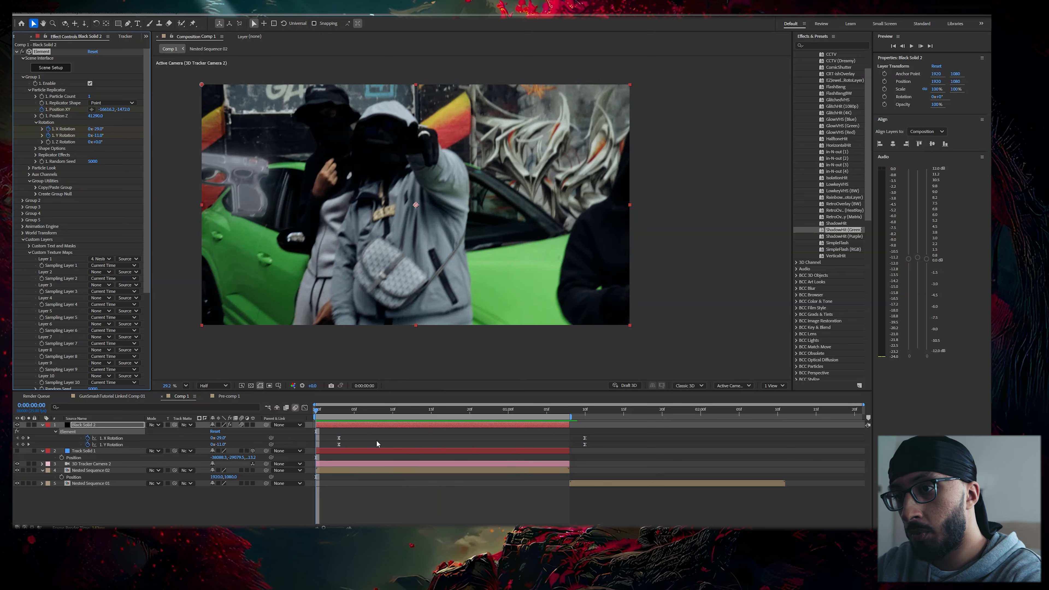
{"action": "left_click_drag", "start_coordinate": [317, 438], "coordinate": [463, 441]}
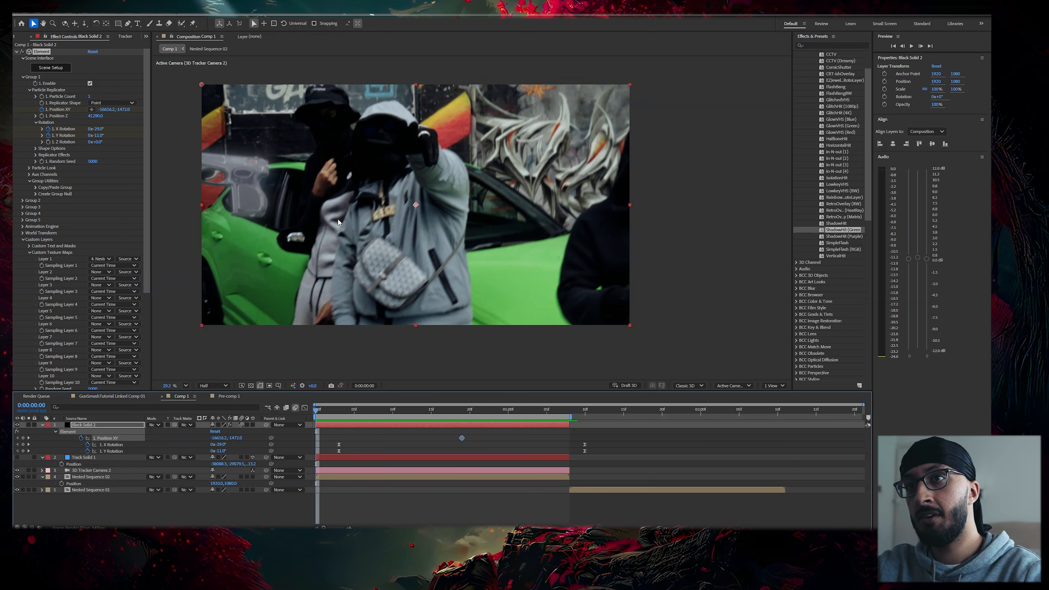
{"action": "left_click_drag", "start_coordinate": [124, 111], "coordinate": [132, 111]}
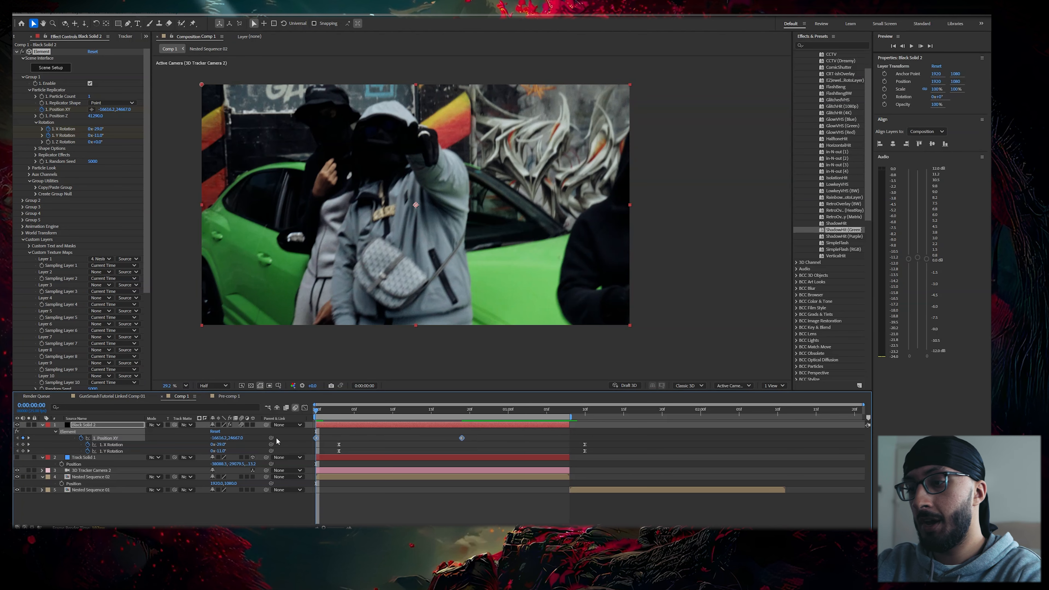
Step: Shape the Position XY speed curve into a sharp early peak with a long slow-down and preview the pistol's rise
{"action": "left_click", "coordinate": [305, 408]}
{"action": "left_click_drag", "start_coordinate": [504, 492], "coordinate": [389, 505]}
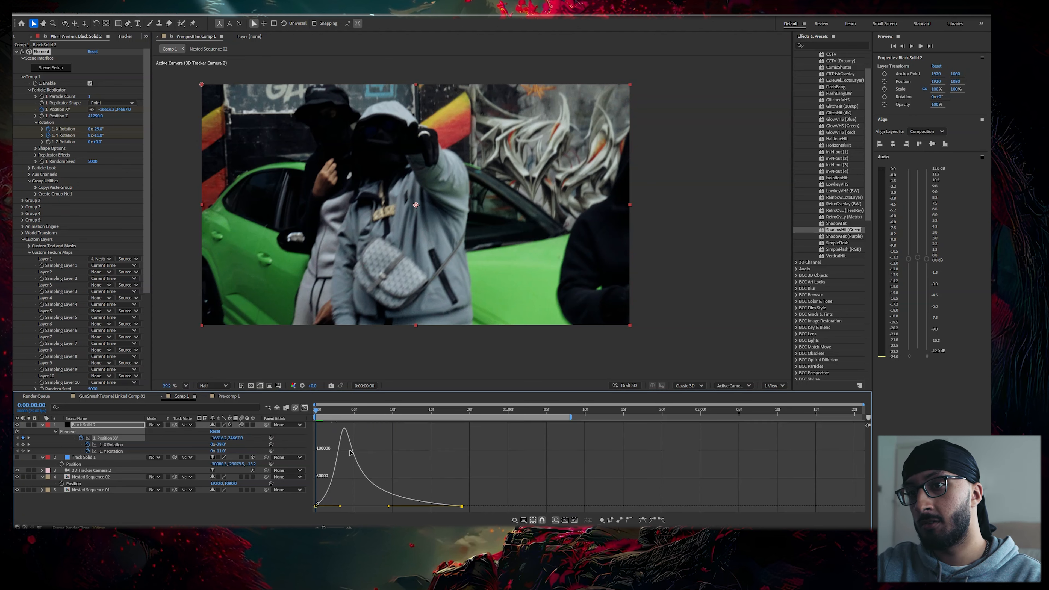
{"action": "left_click", "coordinate": [305, 408]}
{"action": "key", "text": "space"}
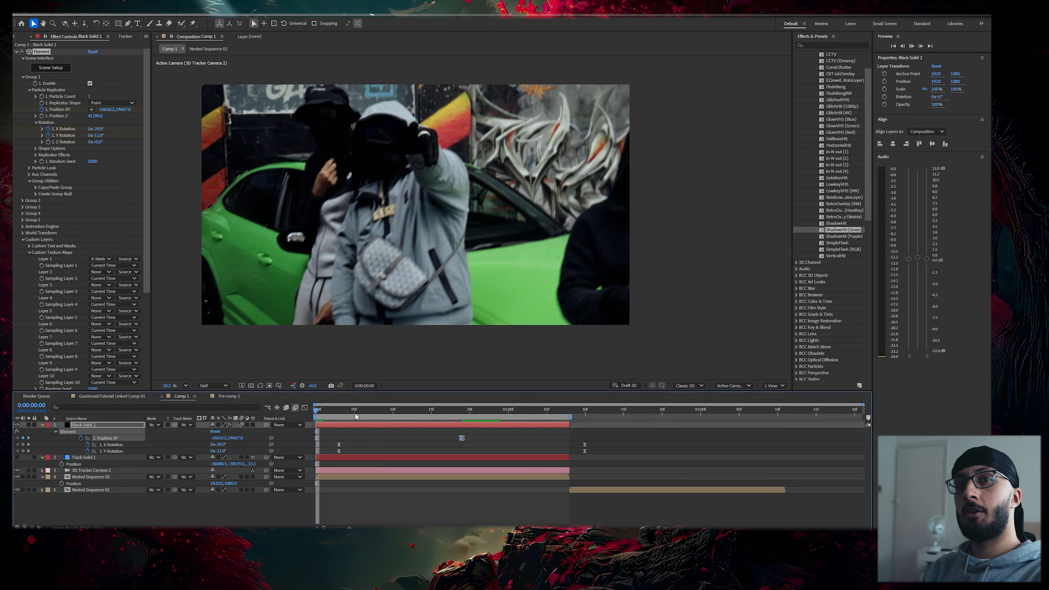
{"action": "key", "text": "space"}
Step: Retime the X and Y Rotation keyframes to run from frame 2 to about 0:00:01:14 and preview the animation
{"action": "left_click_drag", "start_coordinate": [592, 439], "coordinate": [581, 453]}
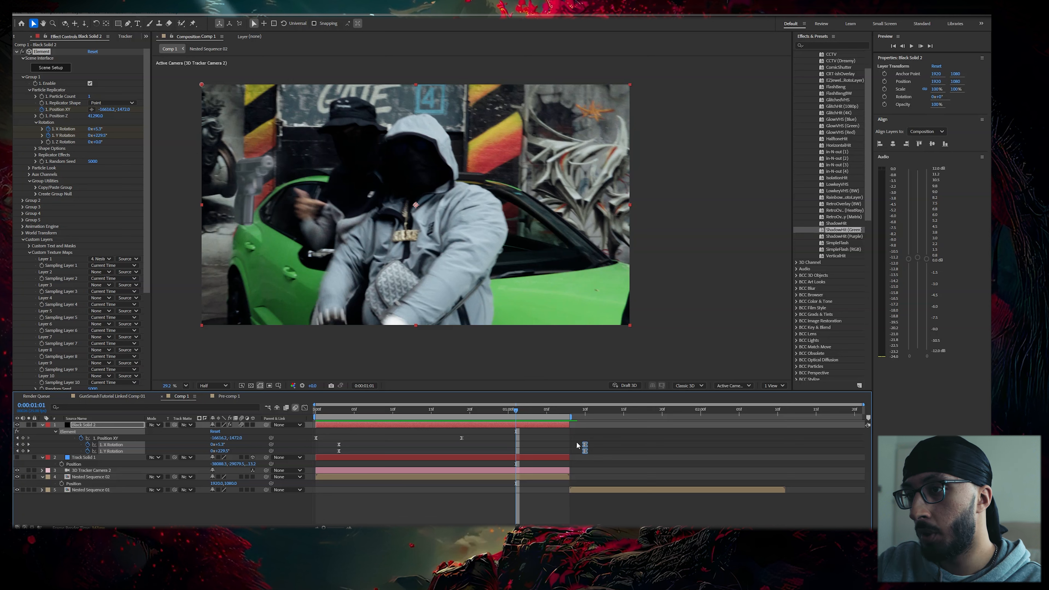
{"action": "left_click_drag", "start_coordinate": [613, 440], "coordinate": [330, 457]}
{"action": "key", "text": "shift+F3"}
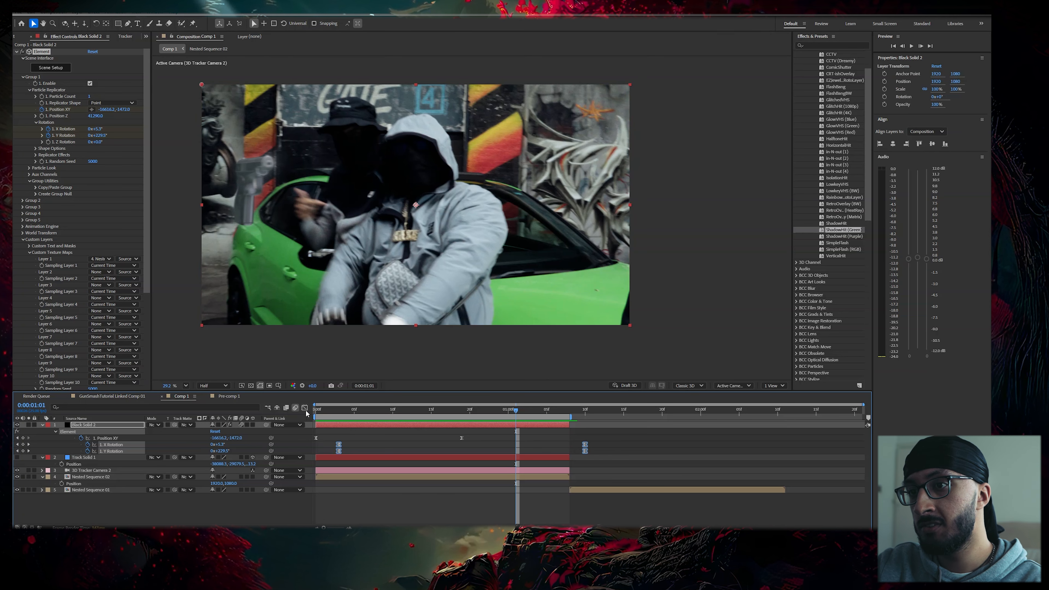
{"action": "left_click_drag", "start_coordinate": [620, 482], "coordinate": [574, 515]}
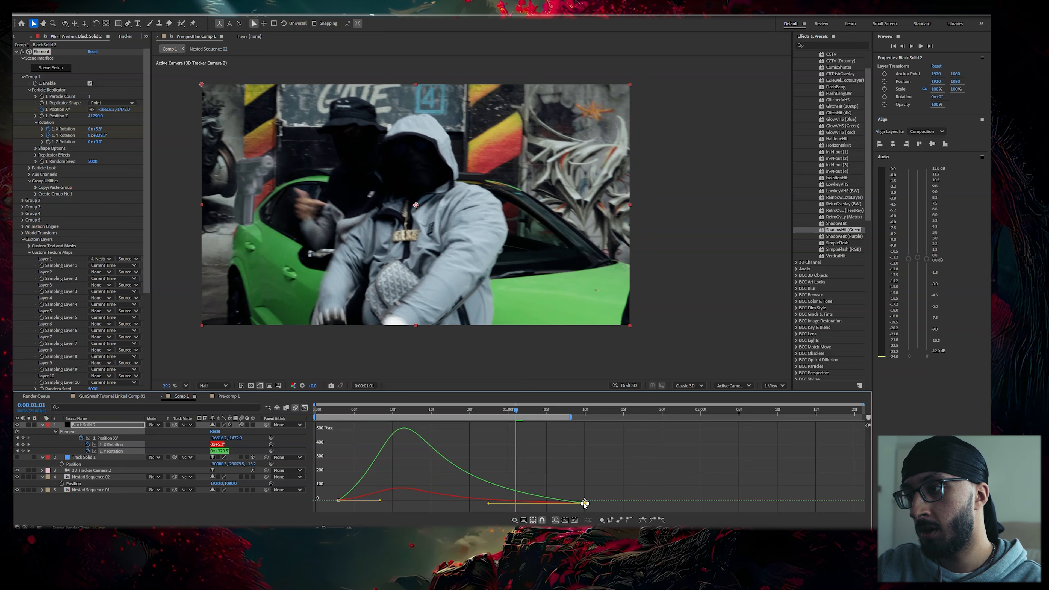
{"action": "key", "text": "shift+F3"}
{"action": "key", "text": "space"}
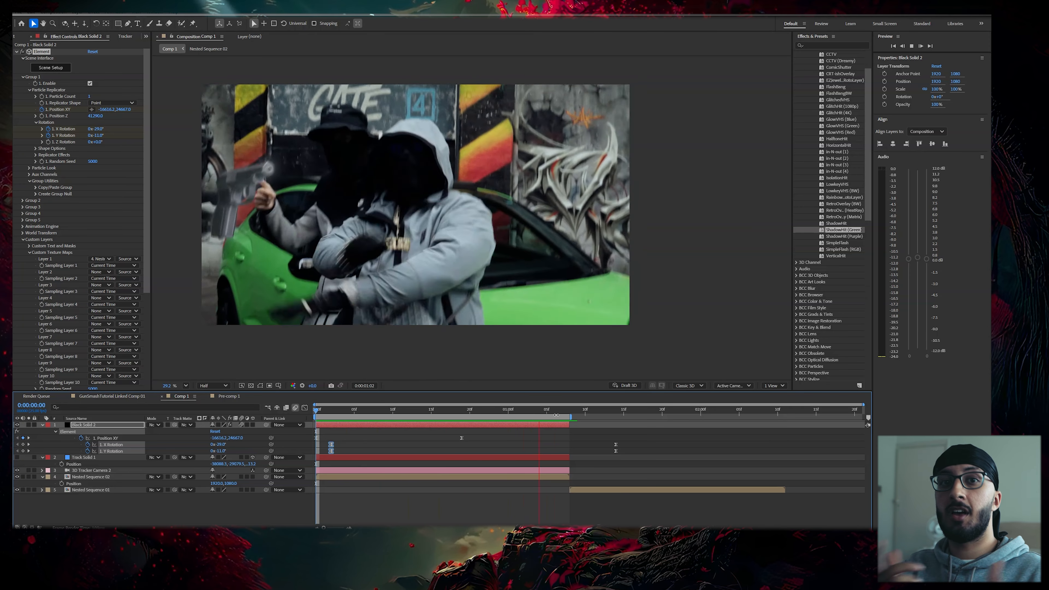
{"action": "key", "text": "space"}
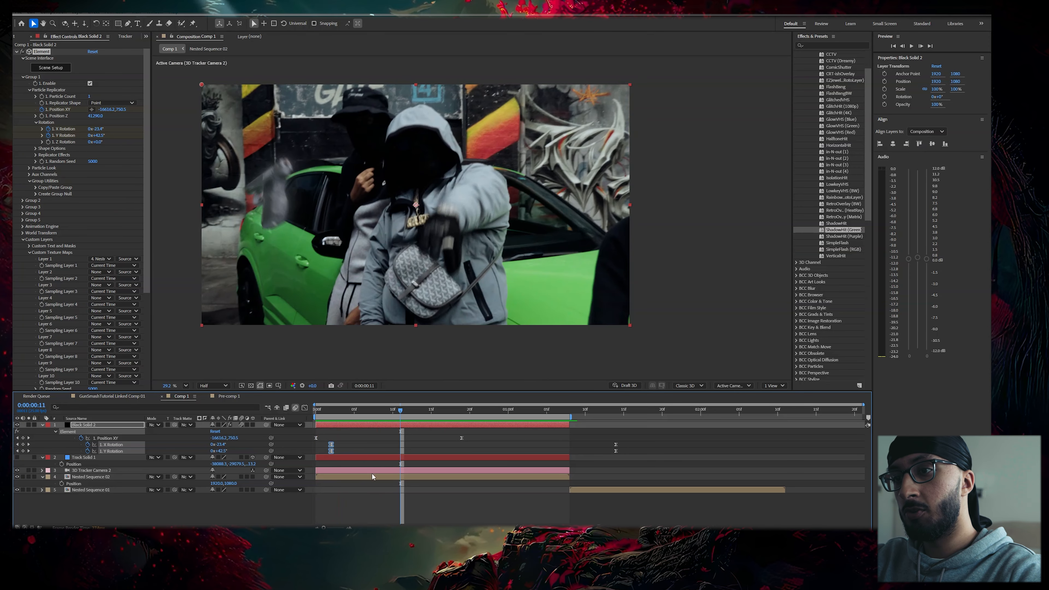
Step: Pre-compose Black Solid 2, Track Solid 1, 3D Tracker Camera 2 and Nested Sequence 02, moving all attributes and adjusting the duration to the layers' time span
{"action": "left_click", "coordinate": [373, 470]}
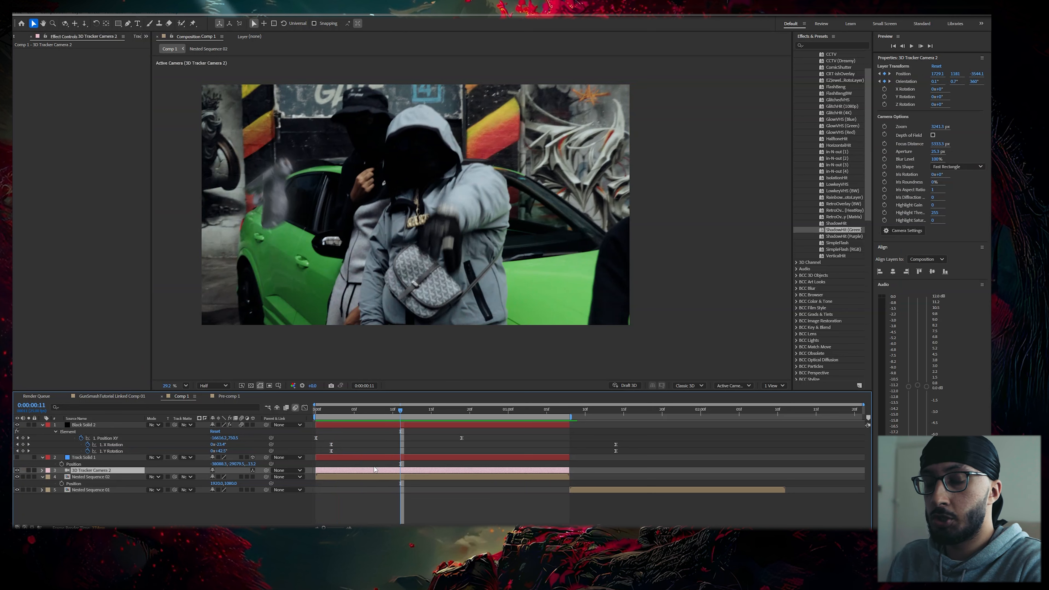
{"action": "left_click", "coordinate": [449, 477]}
{"action": "left_click", "coordinate": [444, 425], "text": "shift"}
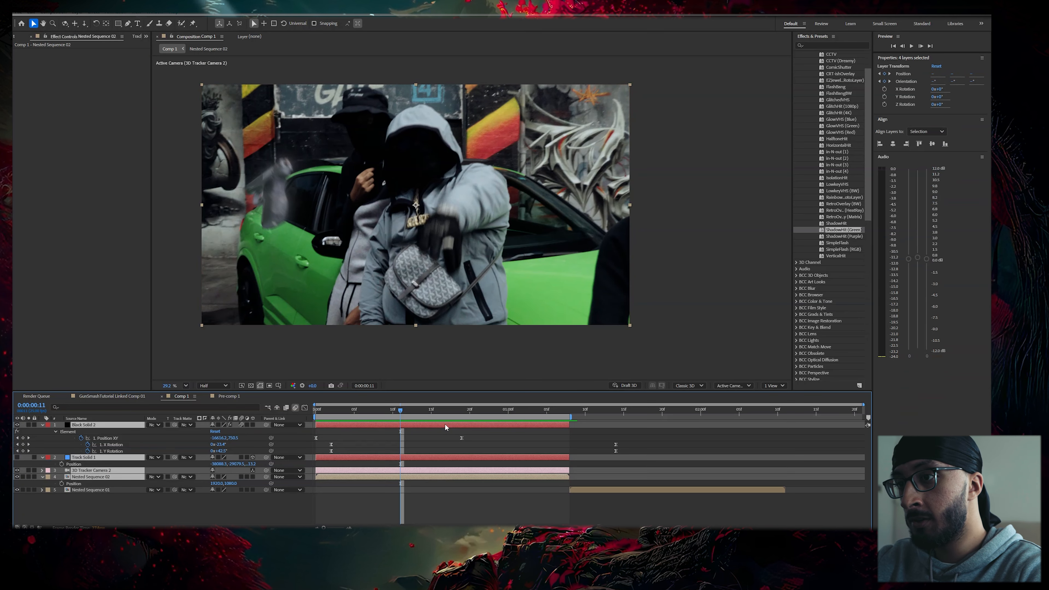
{"action": "right_click", "coordinate": [442, 456]}
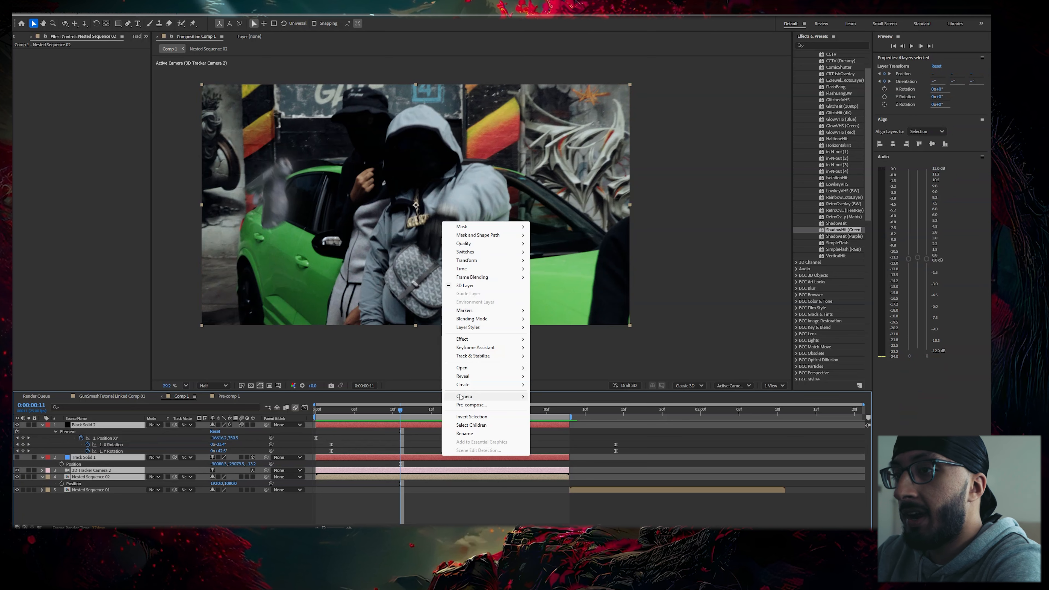
{"action": "left_click", "coordinate": [457, 404]}
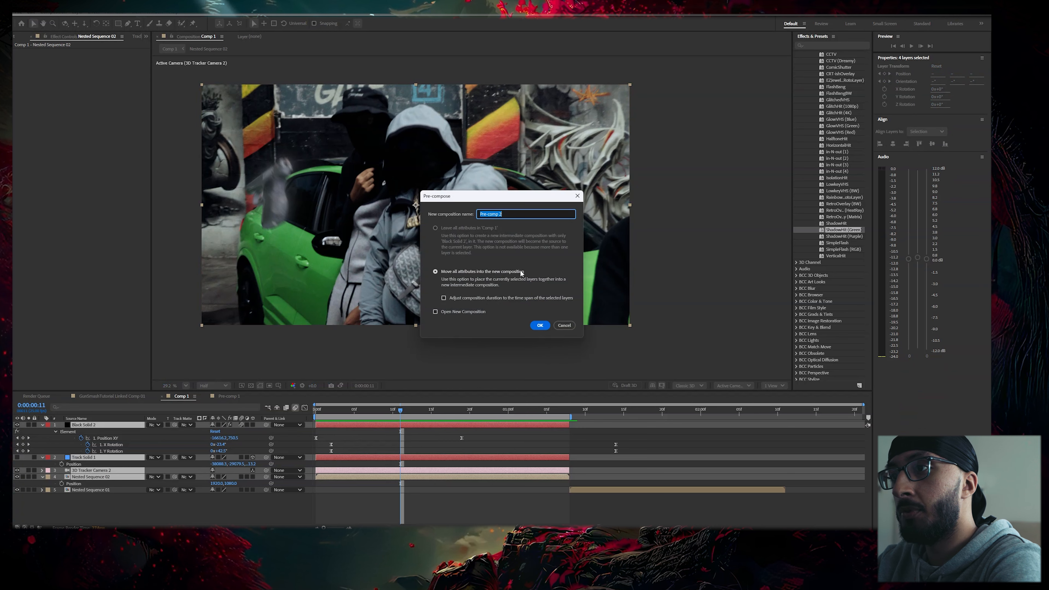
{"action": "left_click", "coordinate": [465, 298]}
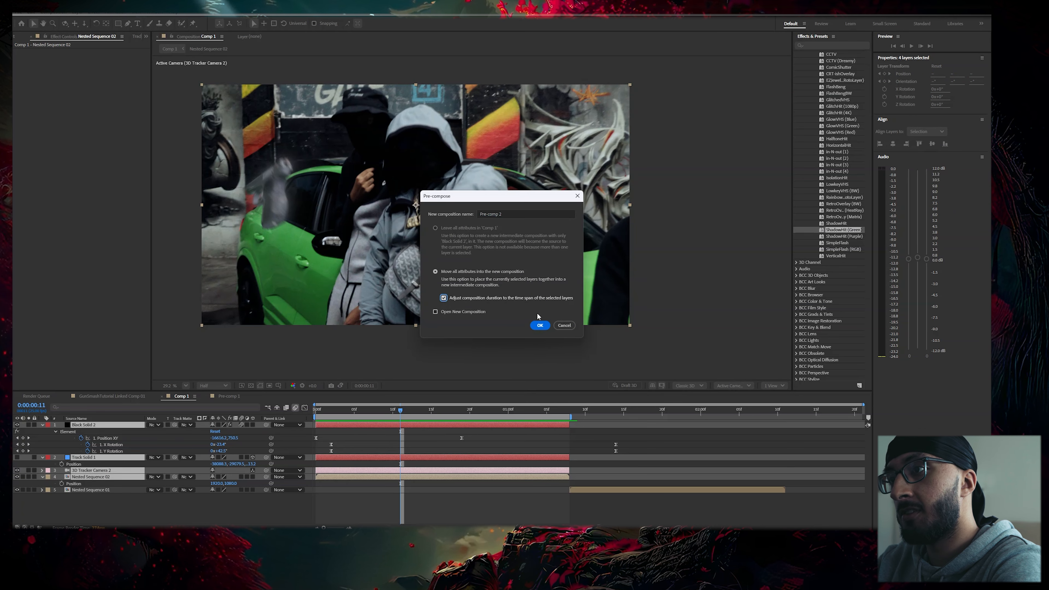
{"action": "left_click", "coordinate": [540, 325]}
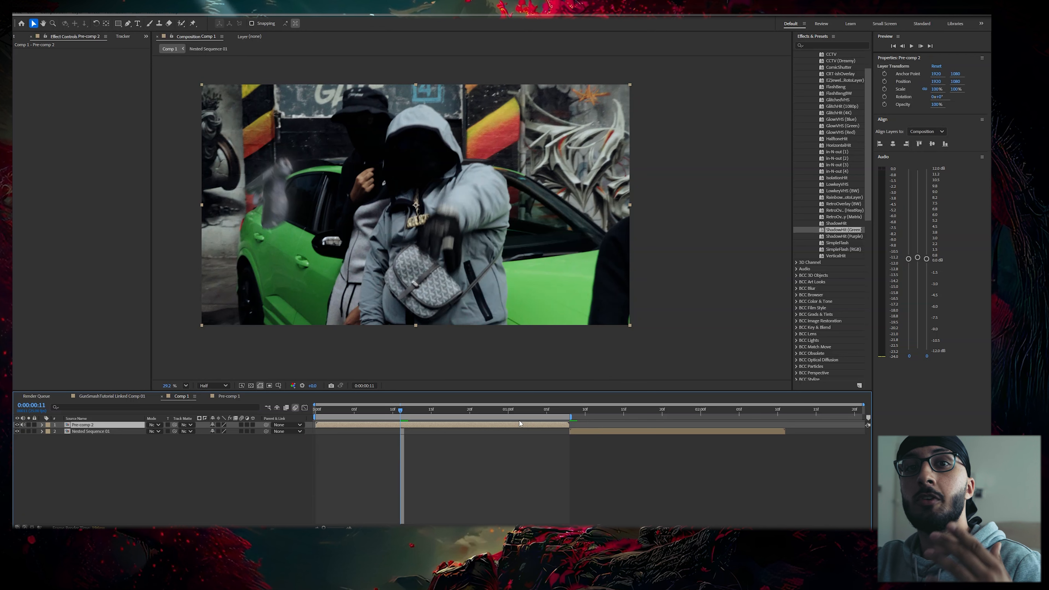
Step: Enable motion blur on the precomposed layer and Nested Sequence 01, and make the precomposed layer 3D
{"action": "left_click_drag", "start_coordinate": [403, 412], "coordinate": [361, 381]}
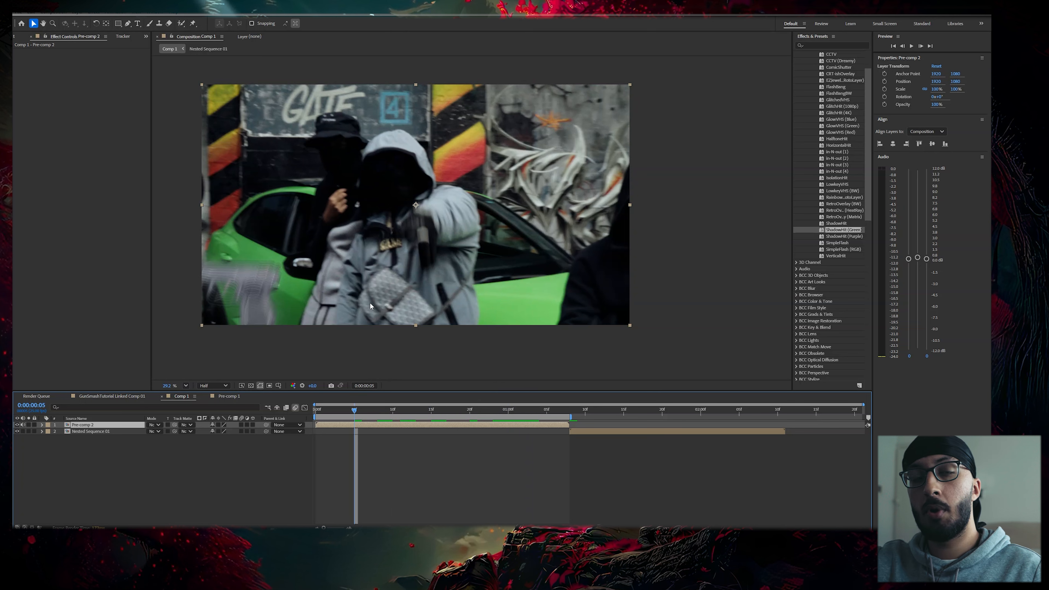
{"action": "left_click_drag", "start_coordinate": [490, 411], "coordinate": [495, 410]}
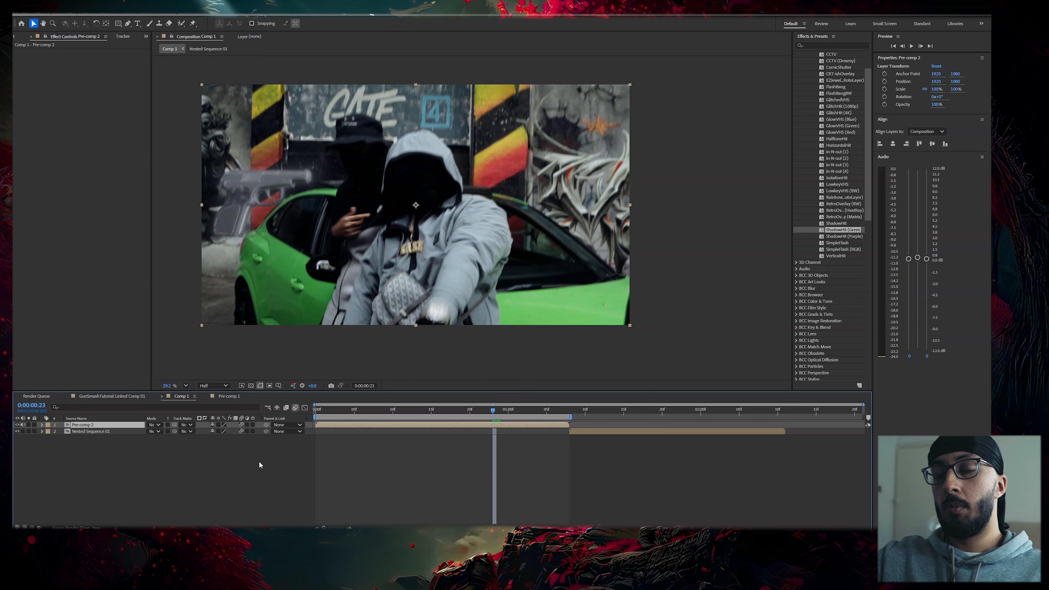
{"action": "left_click", "coordinate": [253, 425]}
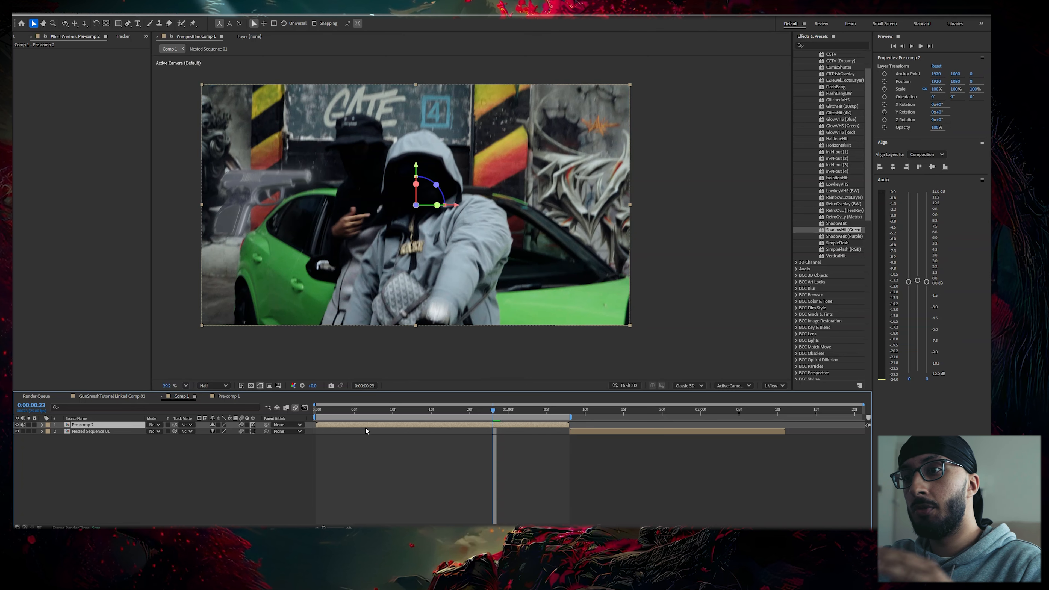
Step: Add a new two-node camera with the 50mm preset to Comp 1 and scrub through the shot
{"action": "right_click", "coordinate": [312, 429]}
{"action": "mouse_move", "coordinate": [326, 431]}
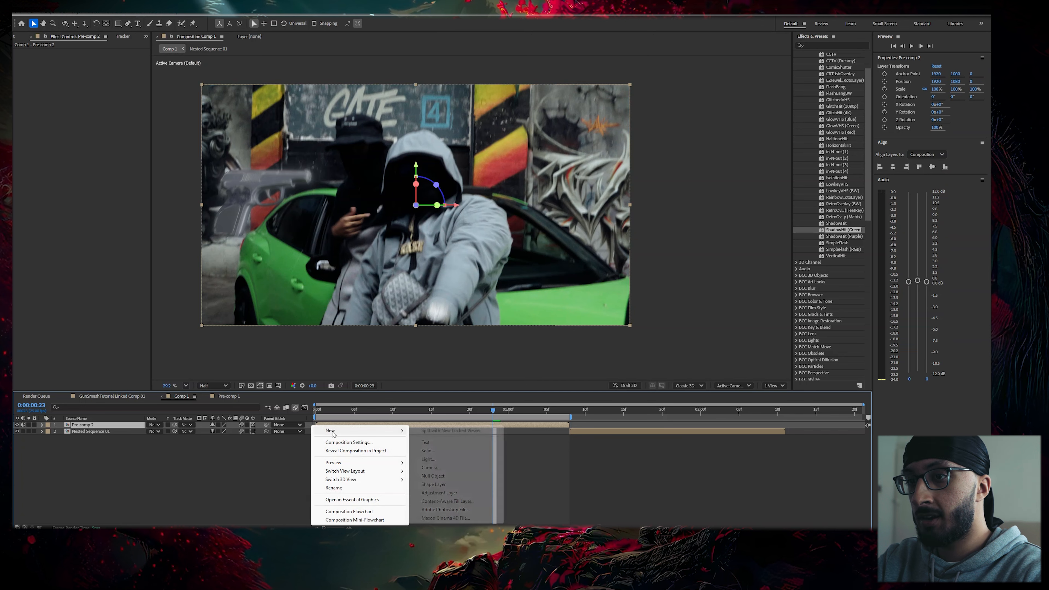
{"action": "left_click", "coordinate": [429, 467]}
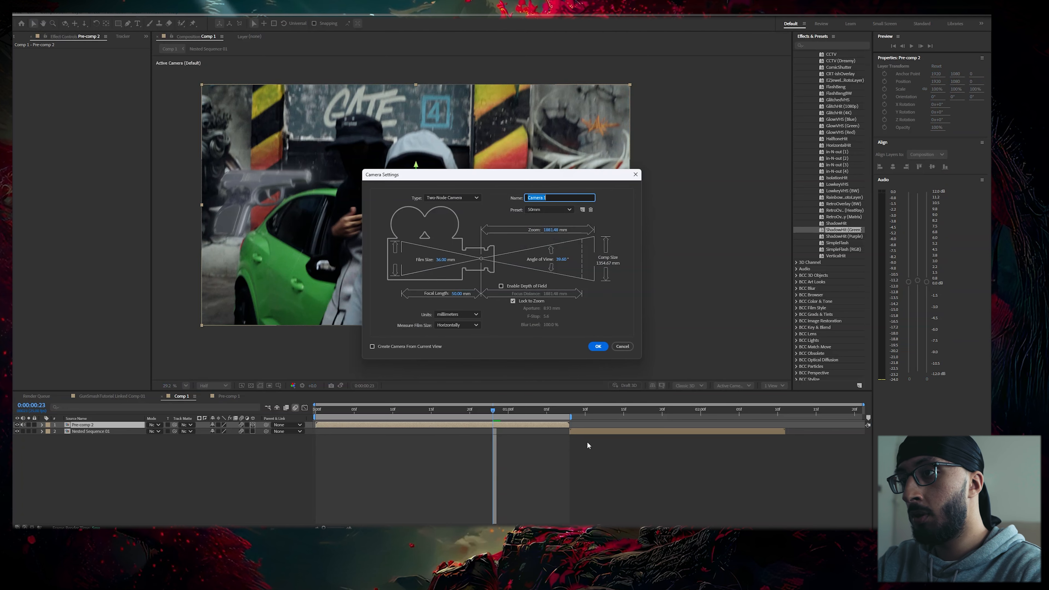
{"action": "left_click", "coordinate": [598, 348]}
{"action": "left_click_drag", "start_coordinate": [396, 409], "coordinate": [572, 409]}
Step: Add Point of Interest and Position keyframes to Camera 1 at 0:00:00:12
{"action": "left_click_drag", "start_coordinate": [387, 410], "coordinate": [409, 409]}
{"action": "left_click", "coordinate": [42, 425]}
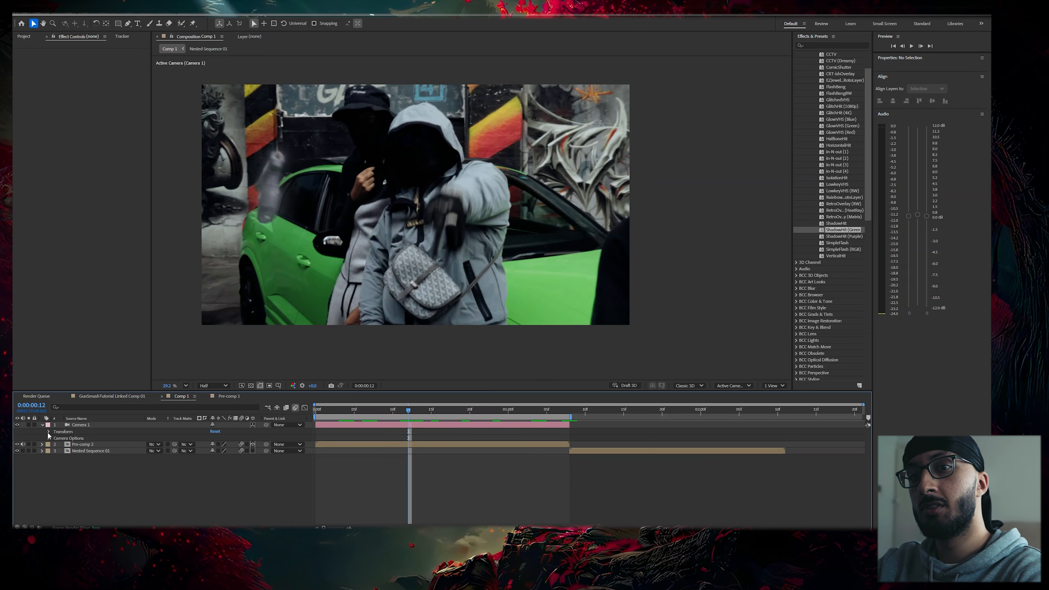
{"action": "left_click", "coordinate": [49, 432]}
{"action": "left_click", "coordinate": [62, 439]}
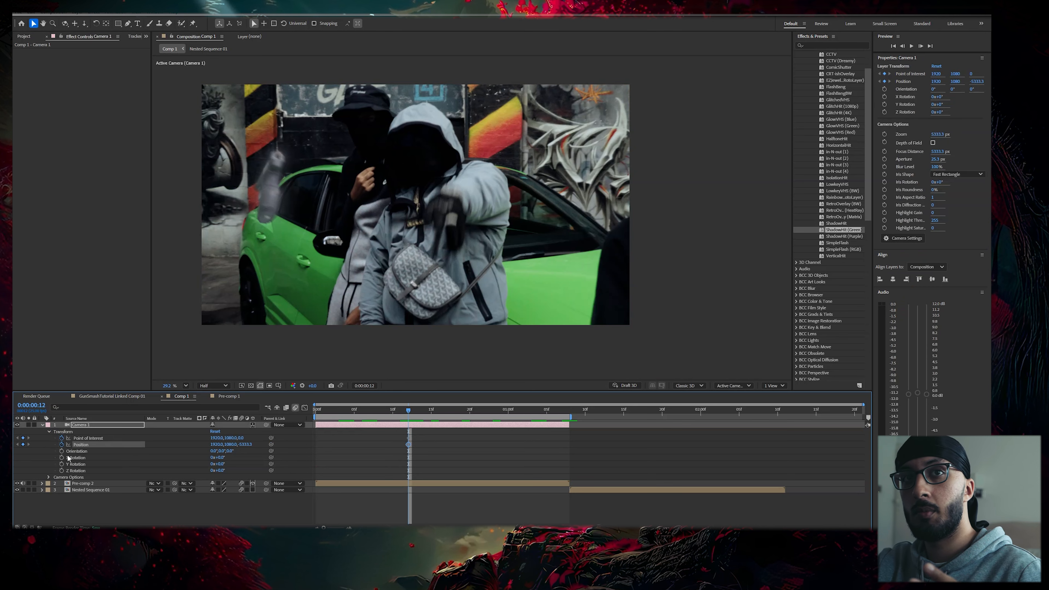
Step: Move Camera 1's Point of Interest and Position keyframes to 0:00:00:16 and preview the shot
{"action": "left_click_drag", "start_coordinate": [414, 445], "coordinate": [440, 442]}
{"action": "key", "text": "space"}
{"action": "key", "text": "space"}
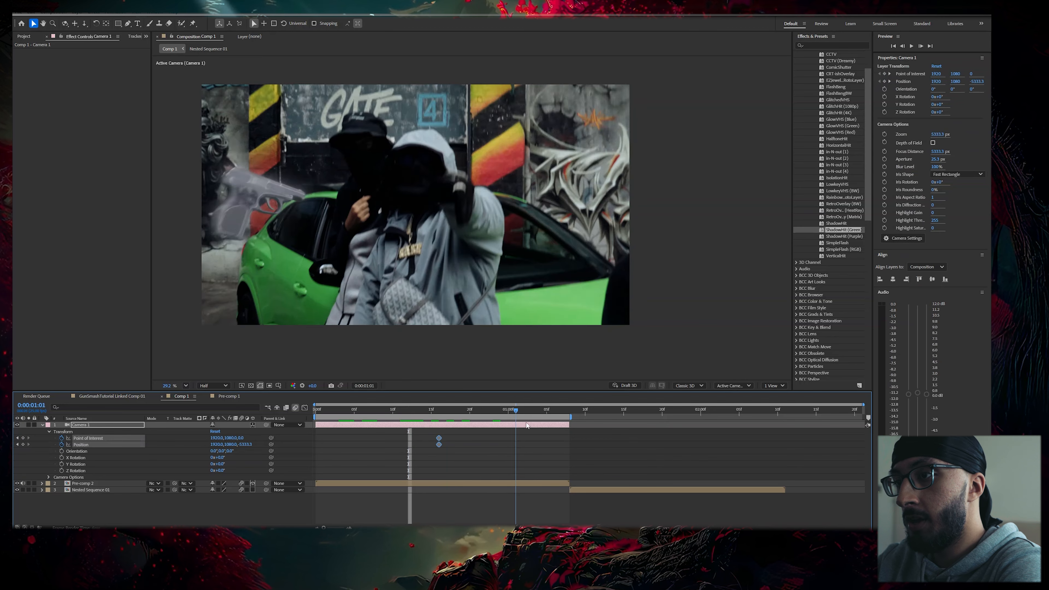
Step: At 0:00:01:07, dolly the camera in towards the pistol and pan it until the footage fills the frame
{"action": "left_click", "coordinate": [86, 24]}
{"action": "left_click_drag", "start_coordinate": [223, 198], "coordinate": [359, 337]}
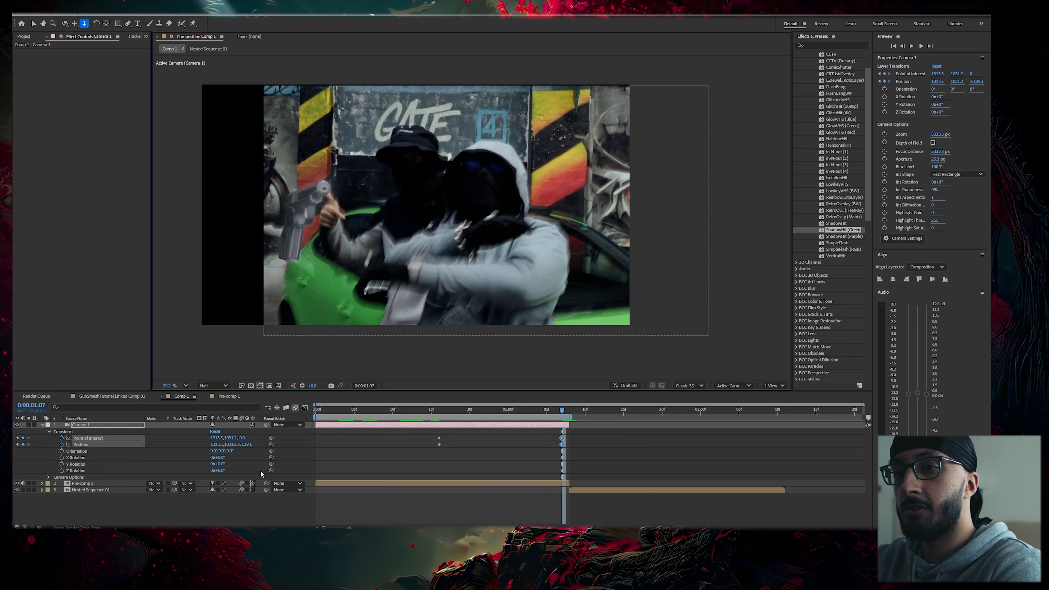
{"action": "left_click_drag", "start_coordinate": [235, 190], "coordinate": [404, 226]}
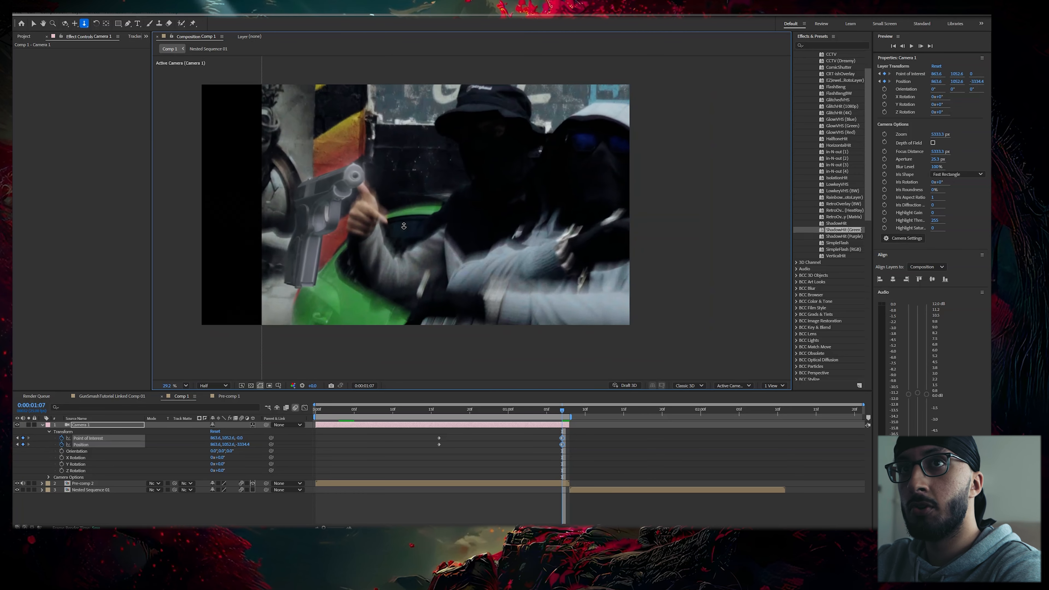
{"action": "left_click", "coordinate": [74, 23]}
{"action": "left_click_drag", "start_coordinate": [226, 107], "coordinate": [308, 206]}
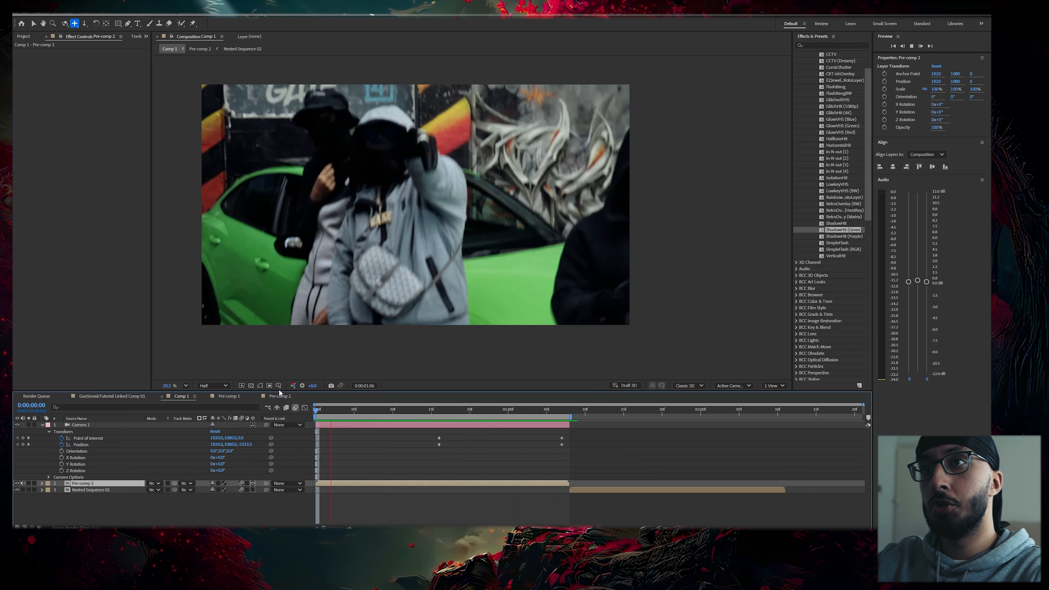
Step: Apply easy ease to all of Camera 1's Point of Interest and Position keyframes
{"action": "left_click", "coordinate": [563, 411]}
{"action": "left_click_drag", "start_coordinate": [560, 412], "coordinate": [418, 406]}
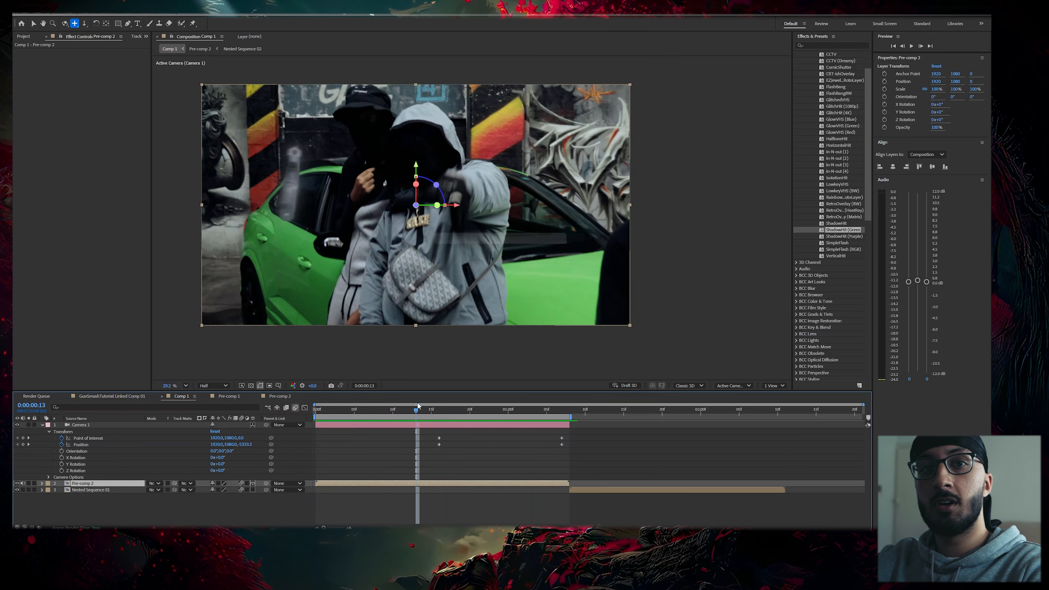
{"action": "left_click_drag", "start_coordinate": [371, 466], "coordinate": [620, 428]}
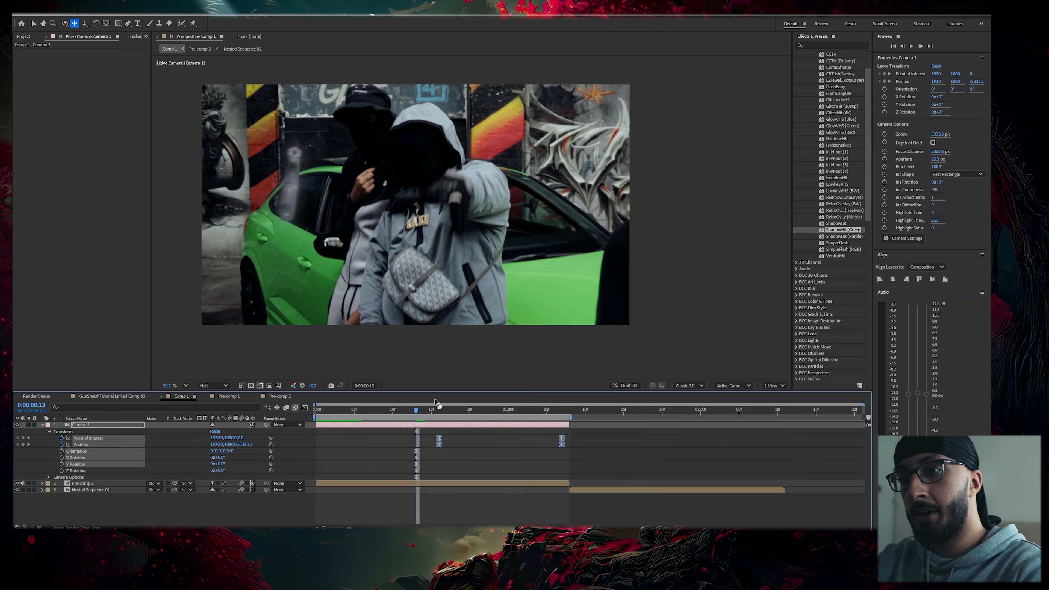
{"action": "left_click", "coordinate": [305, 407]}
Step: Move Camera 1's end keyframes to 0:00:01:02 and preview the faster push-in
{"action": "left_click_drag", "start_coordinate": [594, 488], "coordinate": [531, 505]}
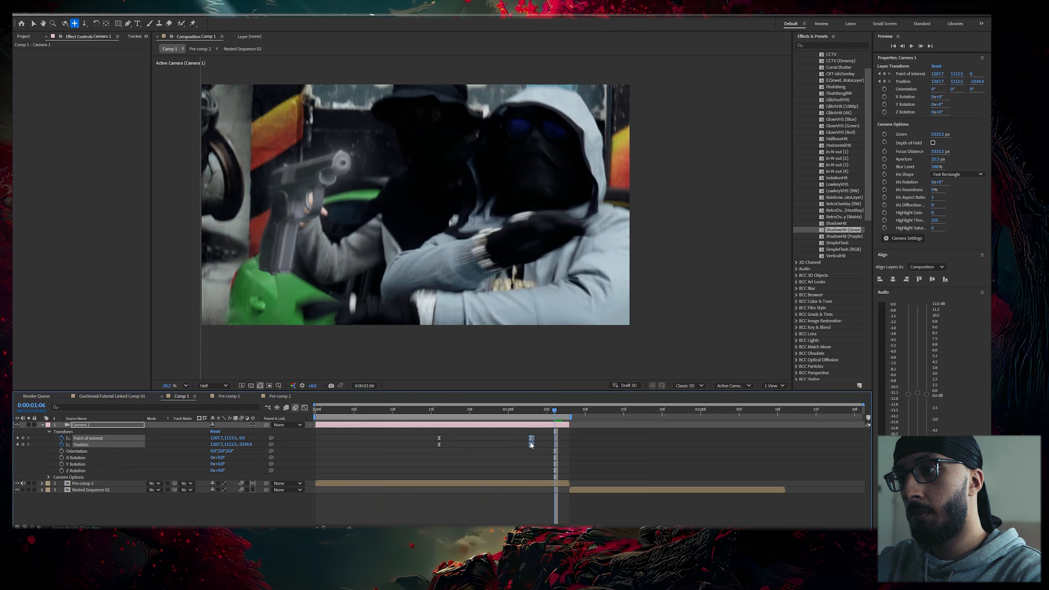
{"action": "left_click_drag", "start_coordinate": [532, 445], "coordinate": [523, 445]}
{"action": "left_click", "coordinate": [439, 410]}
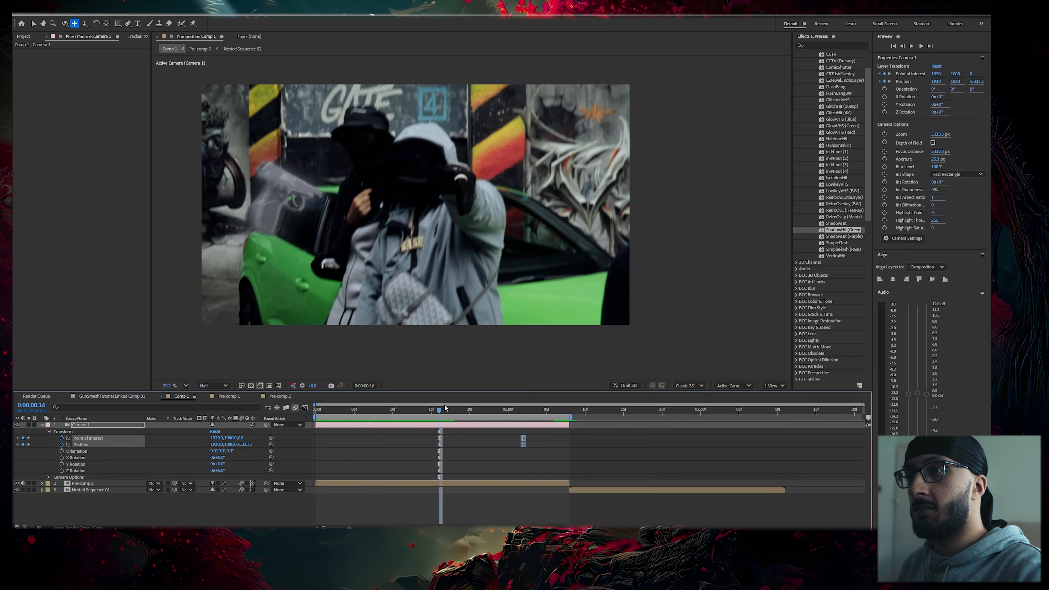
{"action": "key", "text": "space"}
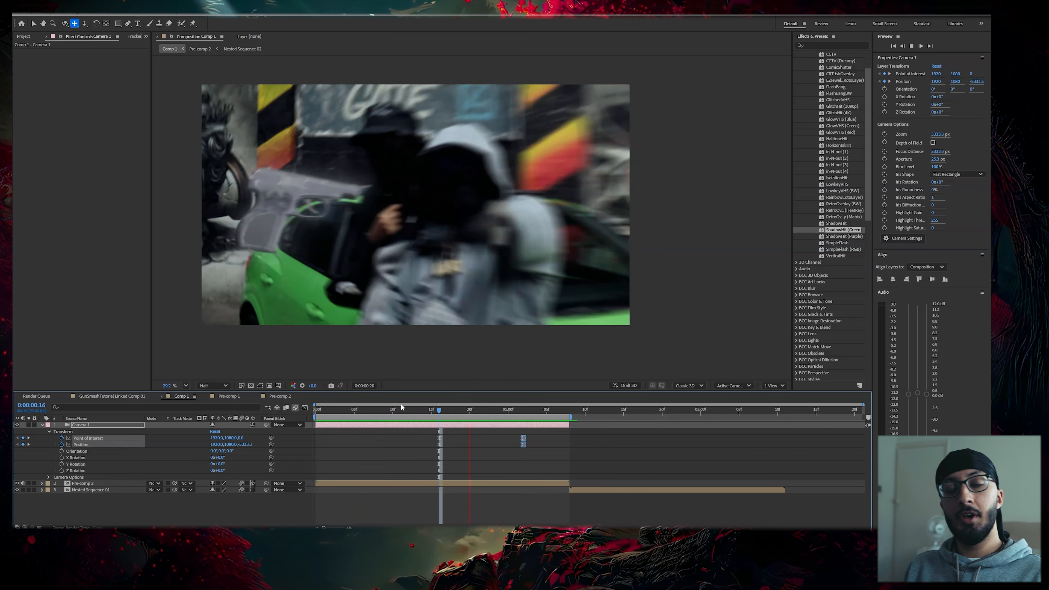
{"action": "left_click", "coordinate": [416, 411]}
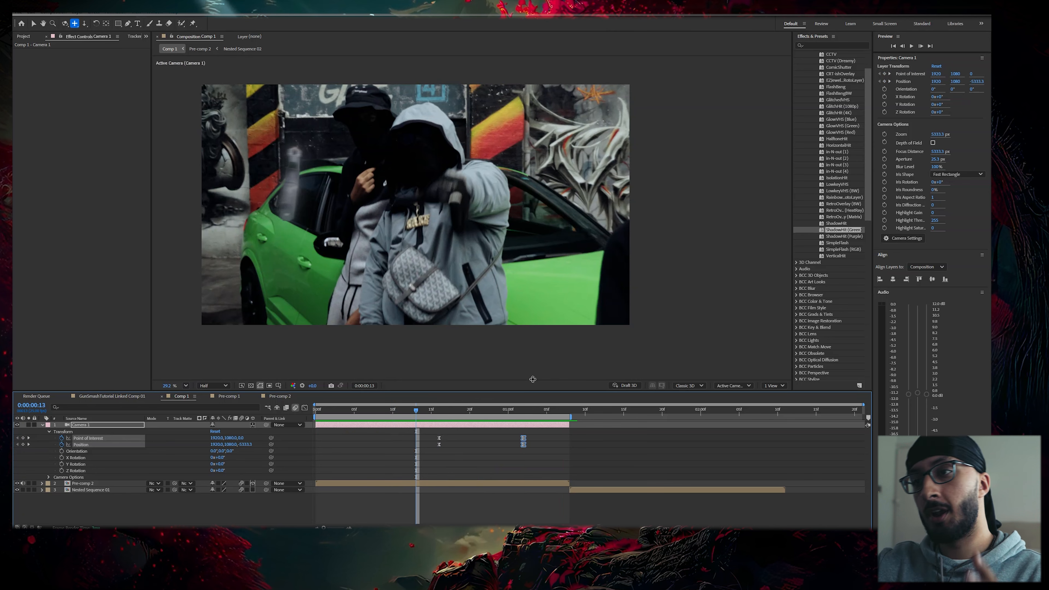
{"action": "left_click", "coordinate": [478, 410]}
{"action": "left_click", "coordinate": [491, 411]}
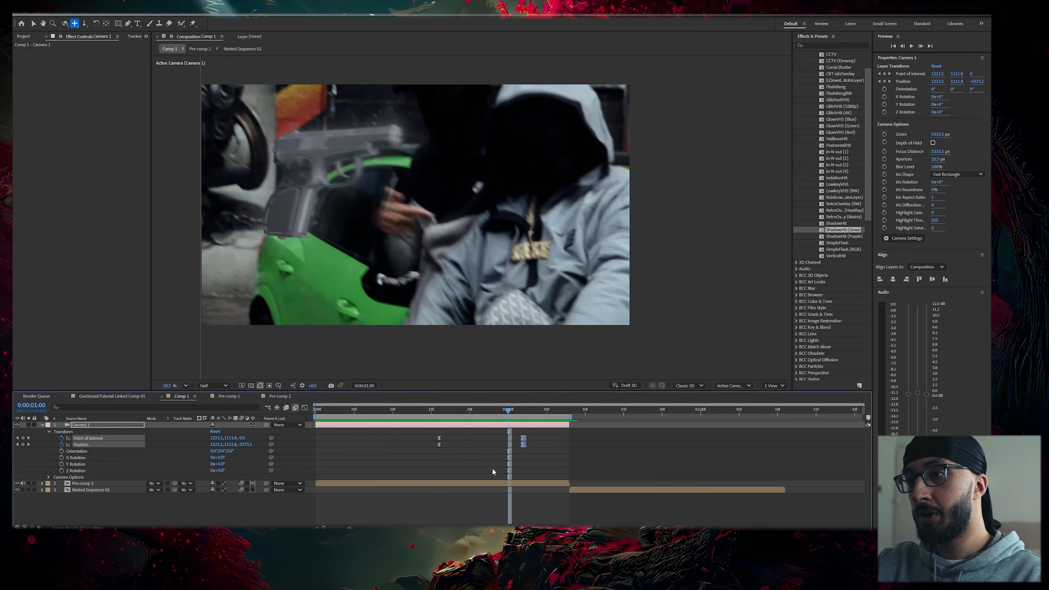
Step: Open Pre-comp 2 and reveal the Rotate Environment settings of Black Solid 2's Element effect, under Render Settings and Physical Environment
{"action": "double_click", "coordinate": [477, 485]}
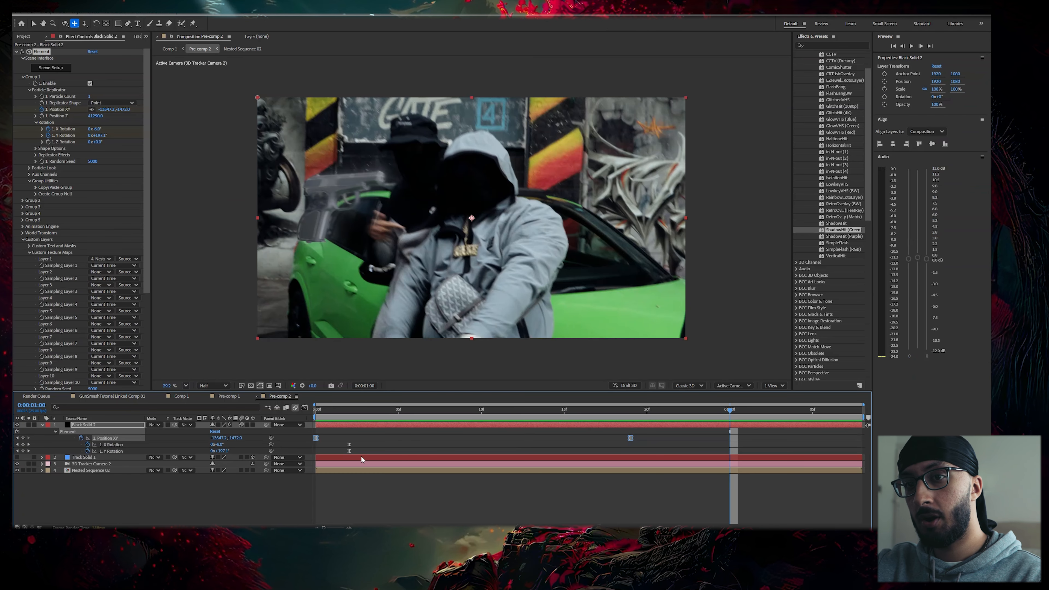
{"action": "left_click", "coordinate": [381, 444]}
{"action": "left_click", "coordinate": [392, 423]}
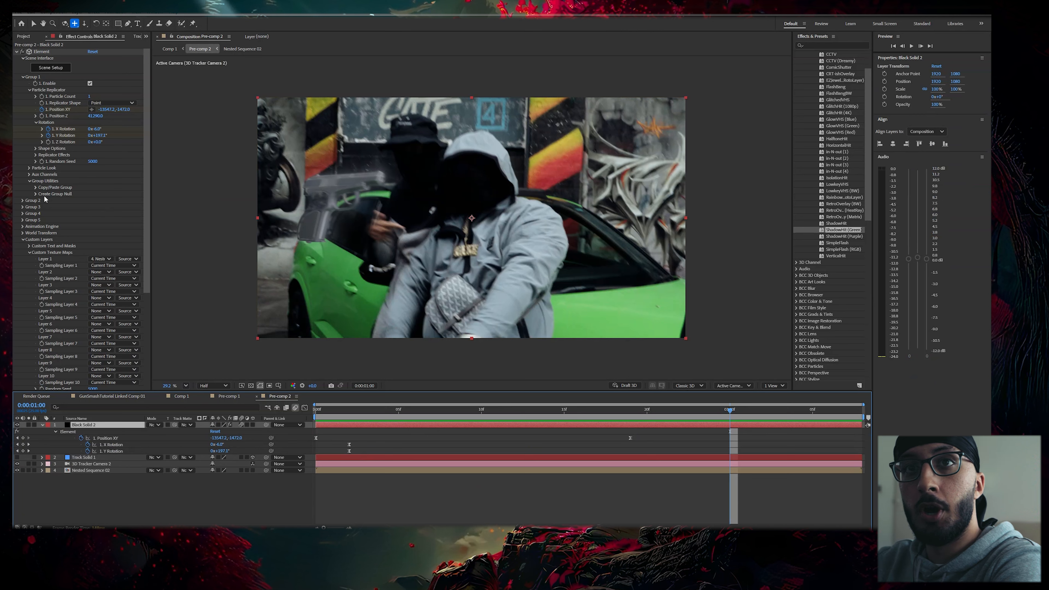
{"action": "left_click", "coordinate": [24, 77]}
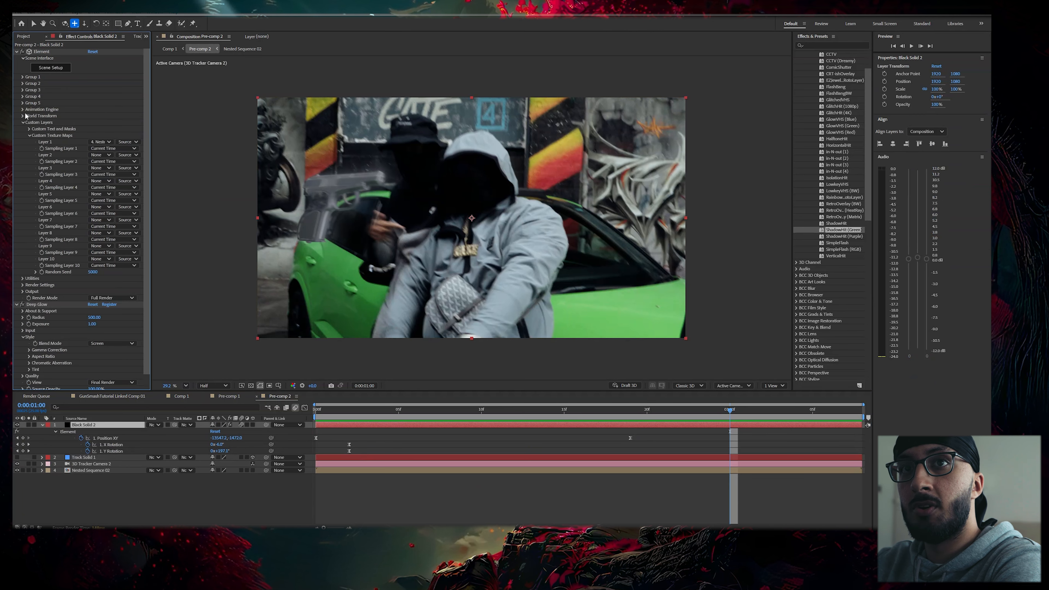
{"action": "left_click", "coordinate": [24, 123]}
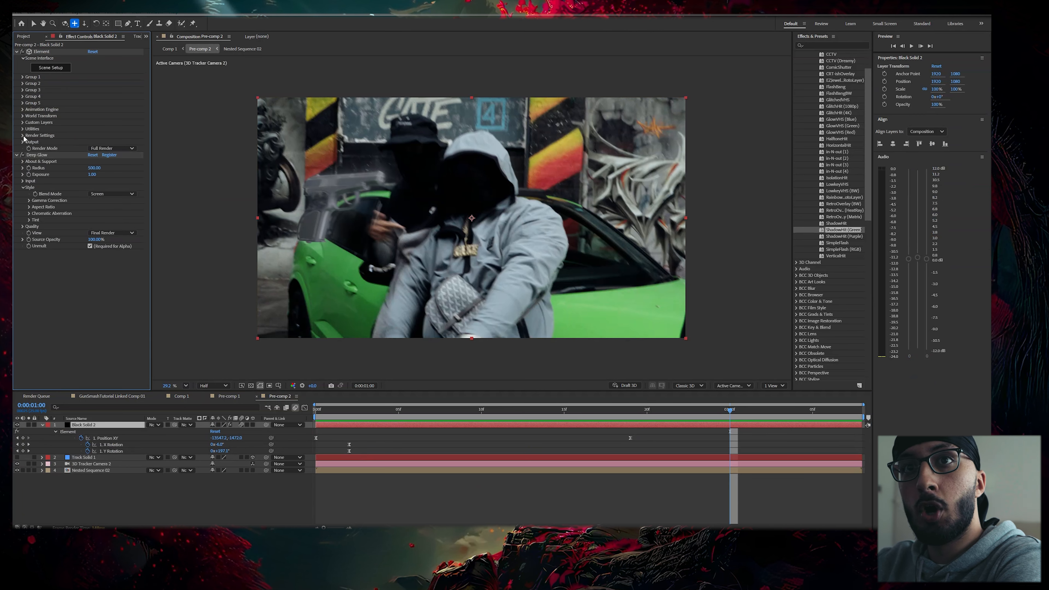
{"action": "left_click", "coordinate": [22, 136]}
{"action": "left_click", "coordinate": [29, 142]}
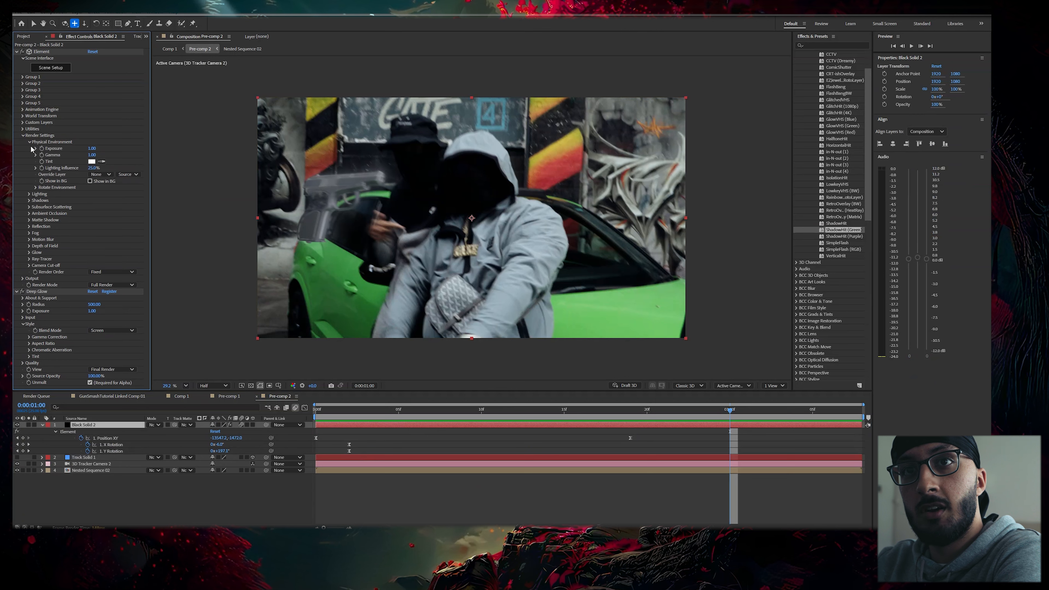
{"action": "left_click", "coordinate": [36, 188]}
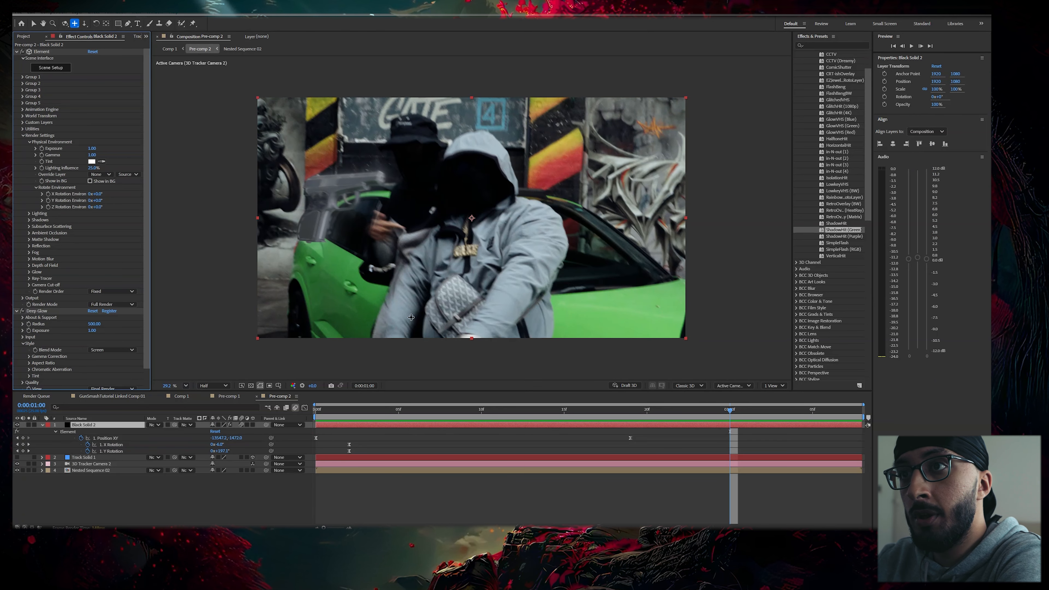
Step: Rotate Element's environment to about 264° in X, 1x+47° in Y and 115° in Z, checking the pistol's reflections across frames
{"action": "key", "text": "space"}
{"action": "key", "text": "space"}
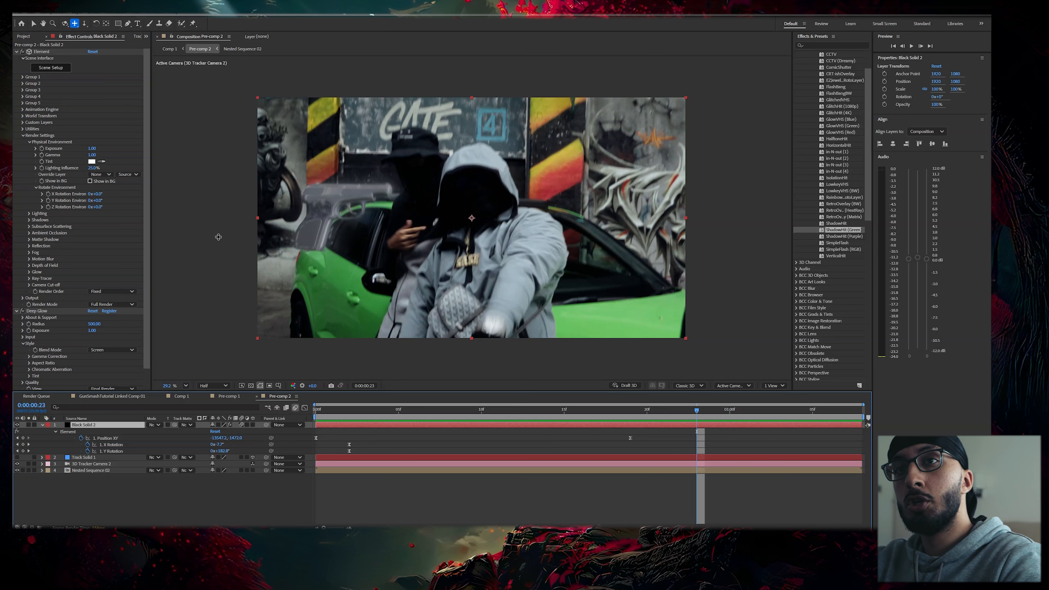
{"action": "left_click_drag", "start_coordinate": [99, 202], "coordinate": [275, 189]}
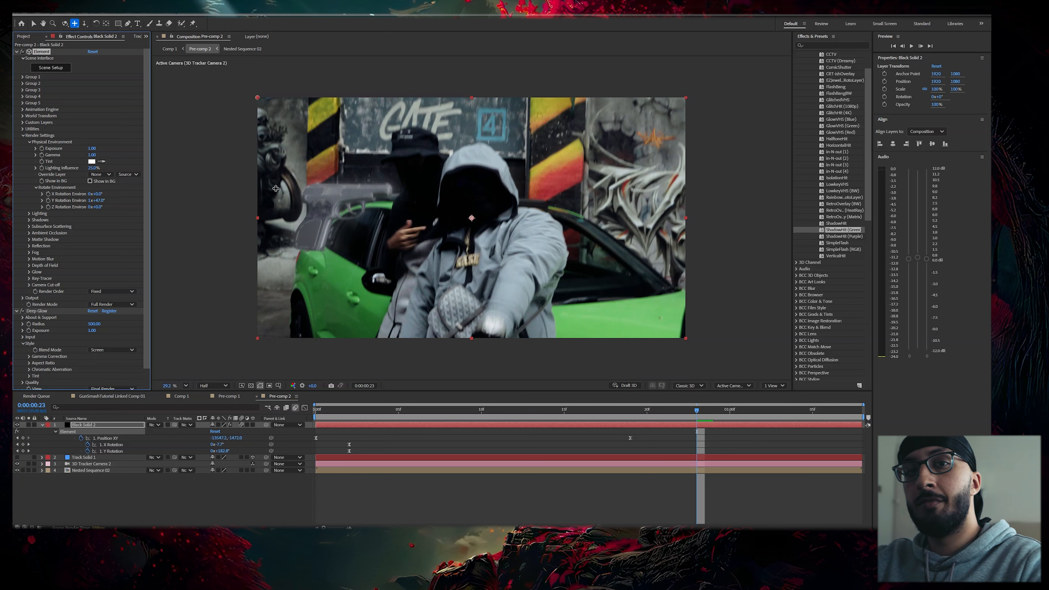
{"action": "left_click_drag", "start_coordinate": [699, 409], "coordinate": [764, 408]}
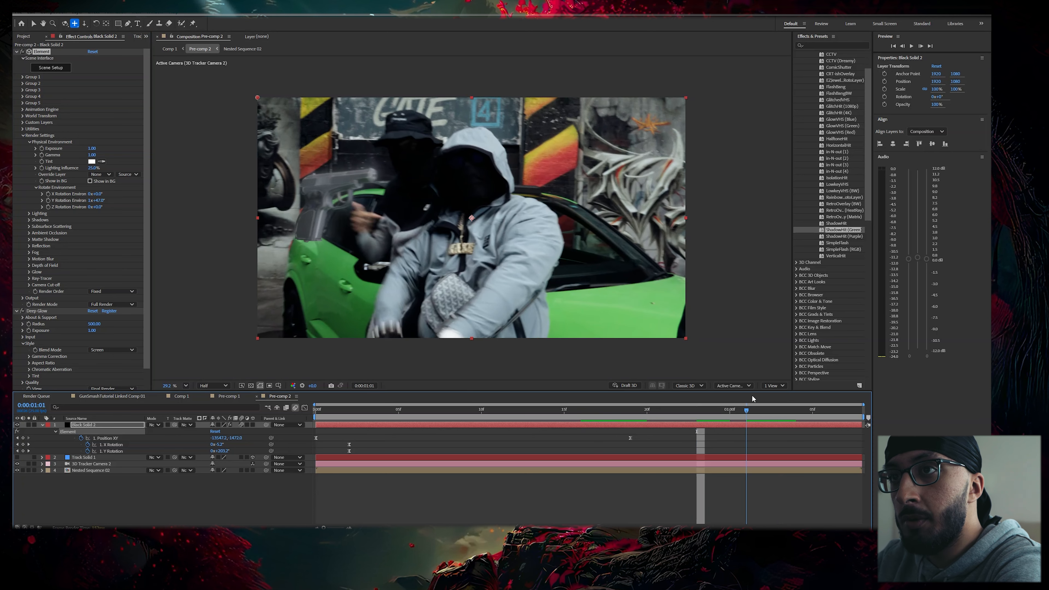
{"action": "left_click_drag", "start_coordinate": [96, 207], "coordinate": [133, 200]}
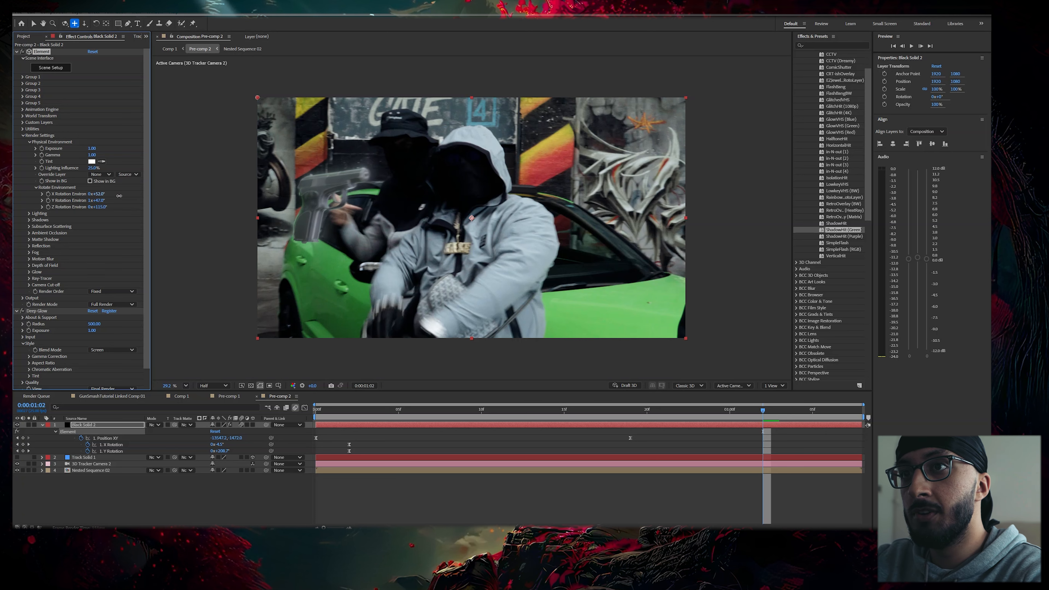
{"action": "left_click_drag", "start_coordinate": [102, 194], "coordinate": [797, 408]}
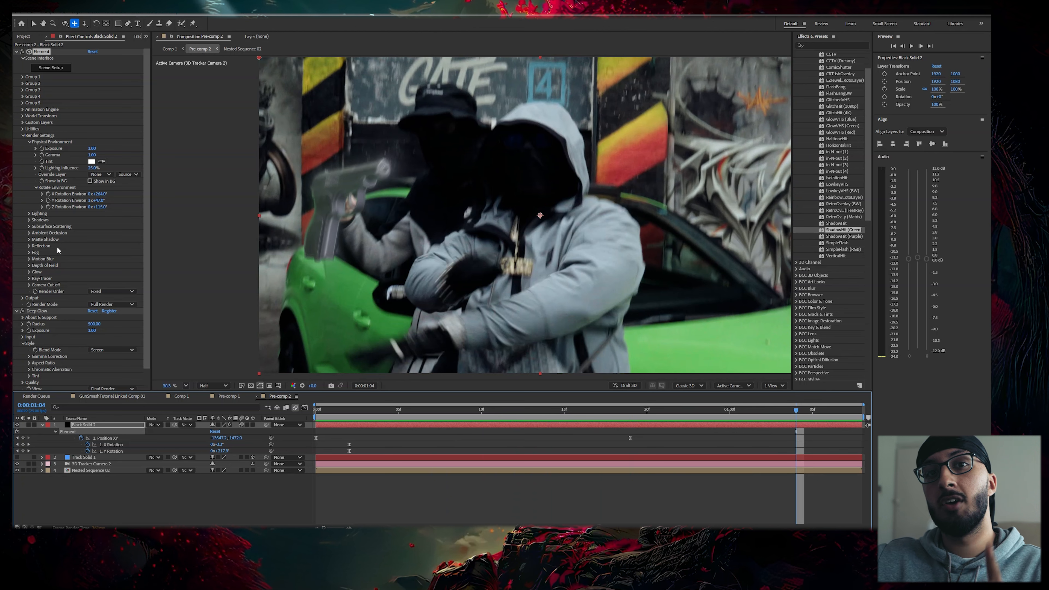
Step: Set Element's Add Lighting preset to Natural and preview the lit pistol in Pre-comp 2
{"action": "left_click", "coordinate": [26, 142]}
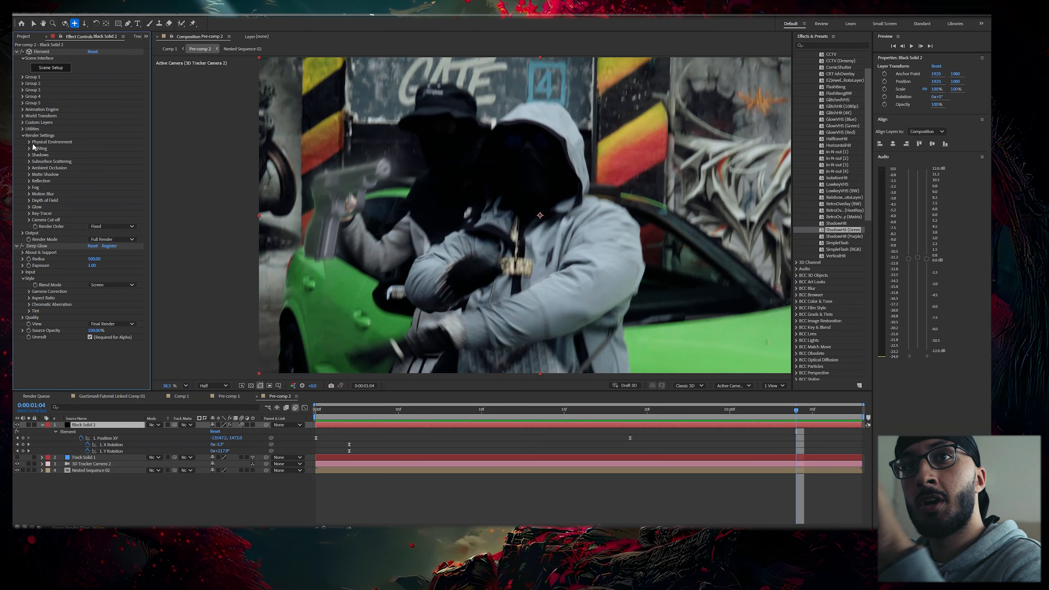
{"action": "left_click", "coordinate": [29, 148]}
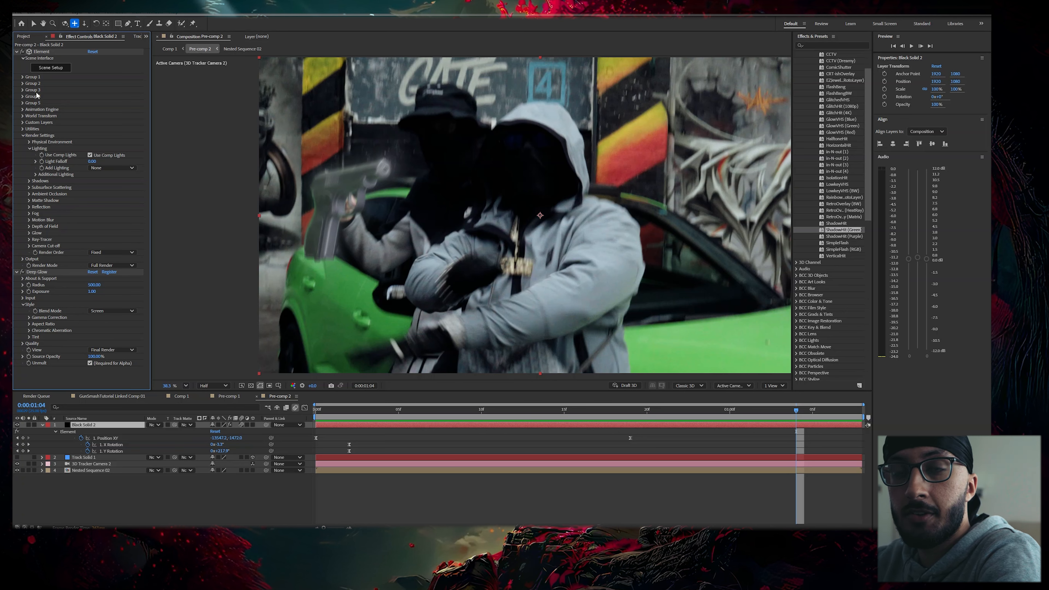
{"action": "left_click", "coordinate": [109, 169]}
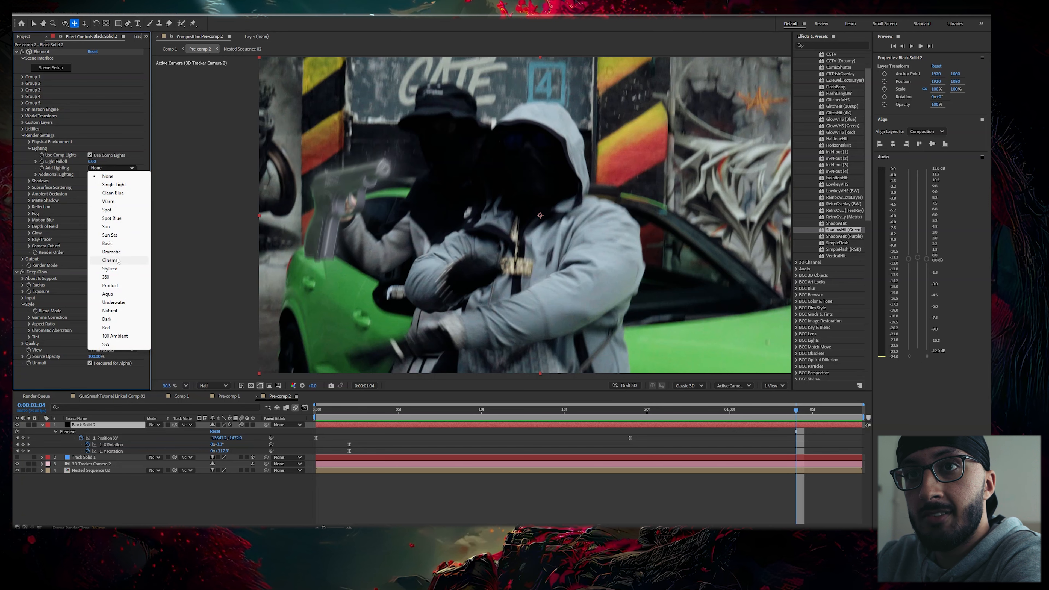
{"action": "left_click", "coordinate": [116, 261]}
{"action": "key", "text": "space"}
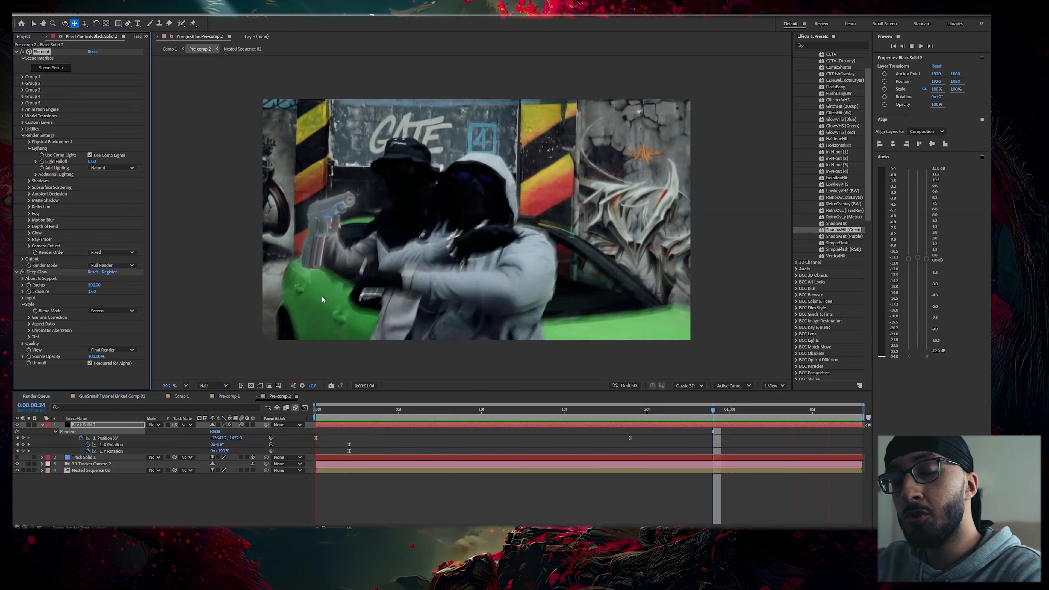
{"action": "key", "text": "space"}
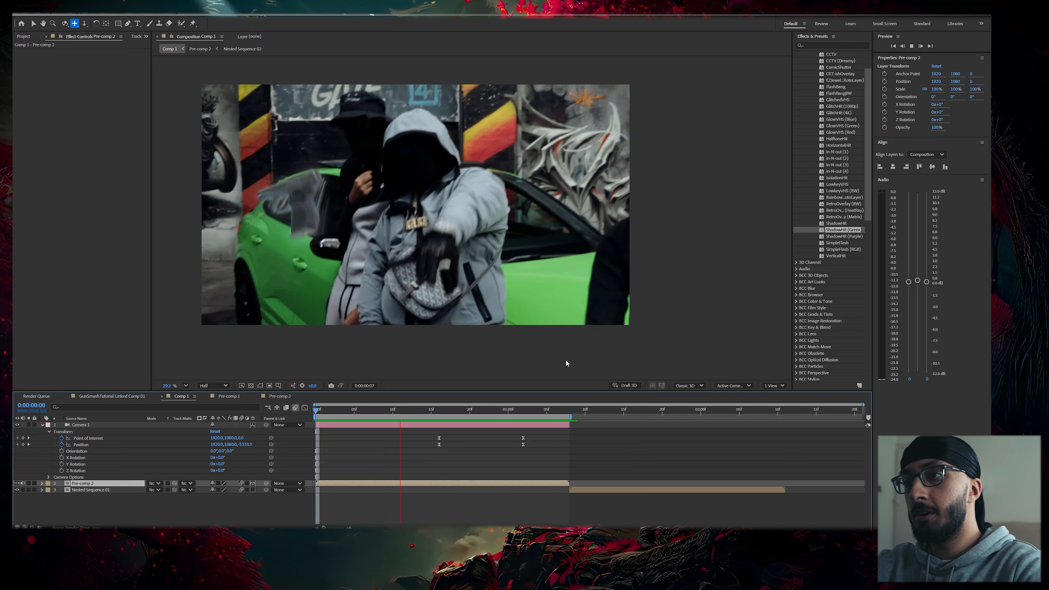
Step: In Comp 1 at 0:00:01:02, move Camera 1 closer to the pistol and preview the stronger push-in
{"action": "key", "text": "space"}
{"action": "left_click", "coordinate": [523, 412]}
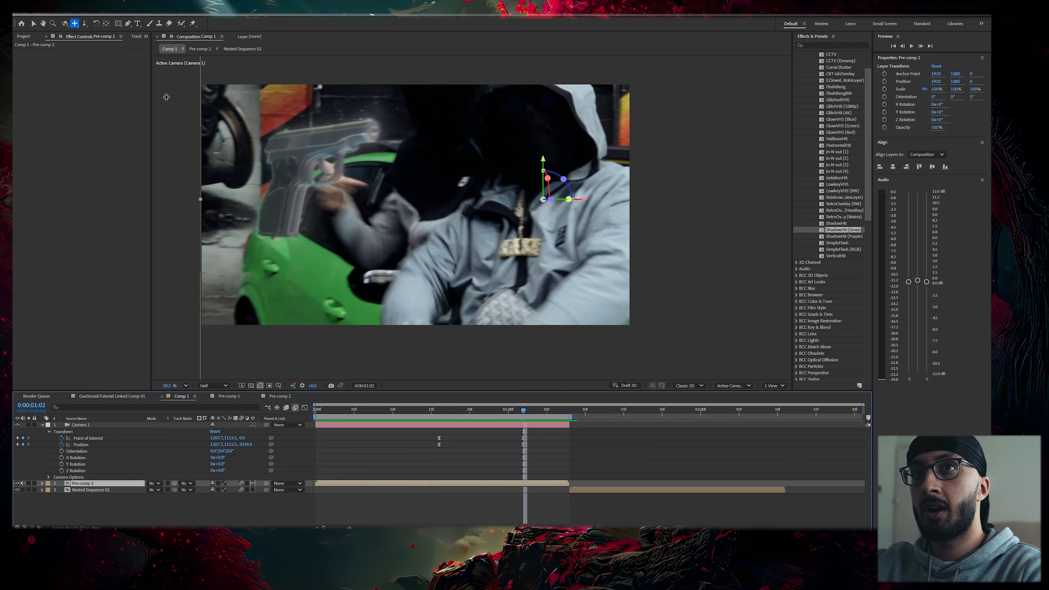
{"action": "left_click", "coordinate": [85, 24]}
{"action": "left_click_drag", "start_coordinate": [285, 124], "coordinate": [284, 72]}
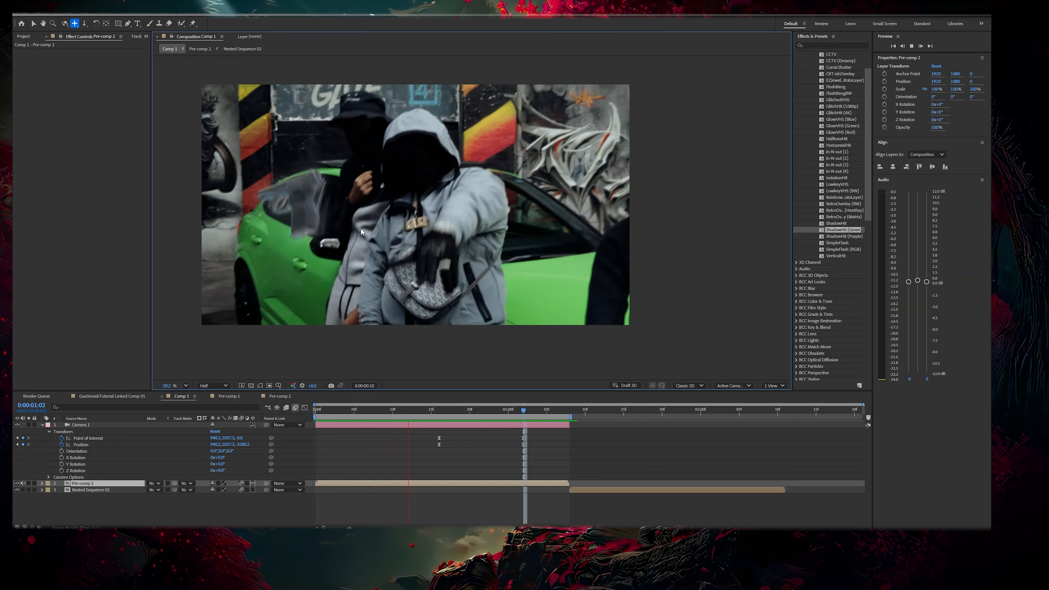
{"action": "key", "text": "v"}
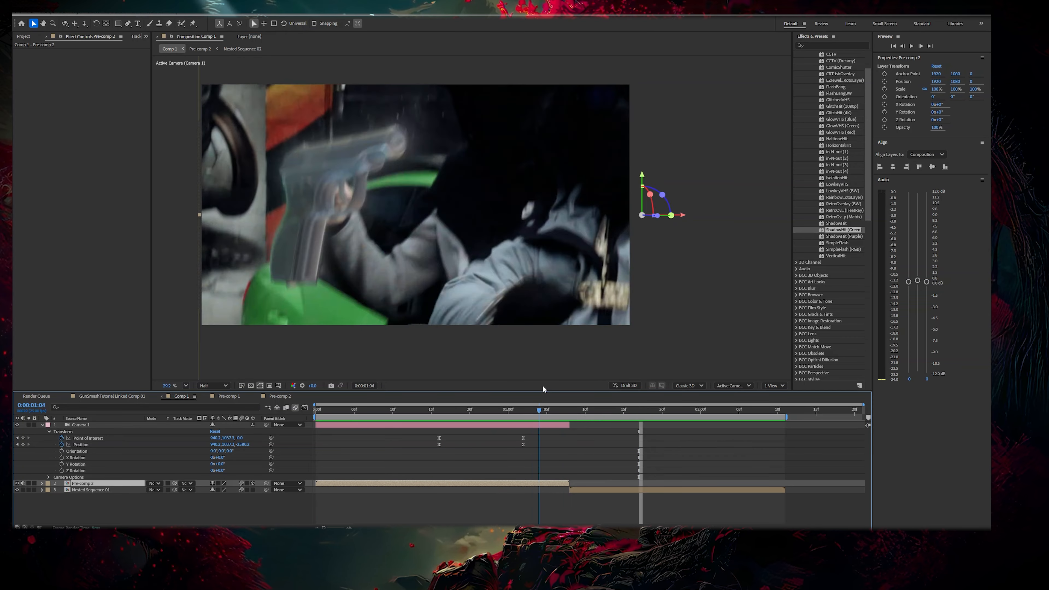
{"action": "key", "text": "space"}
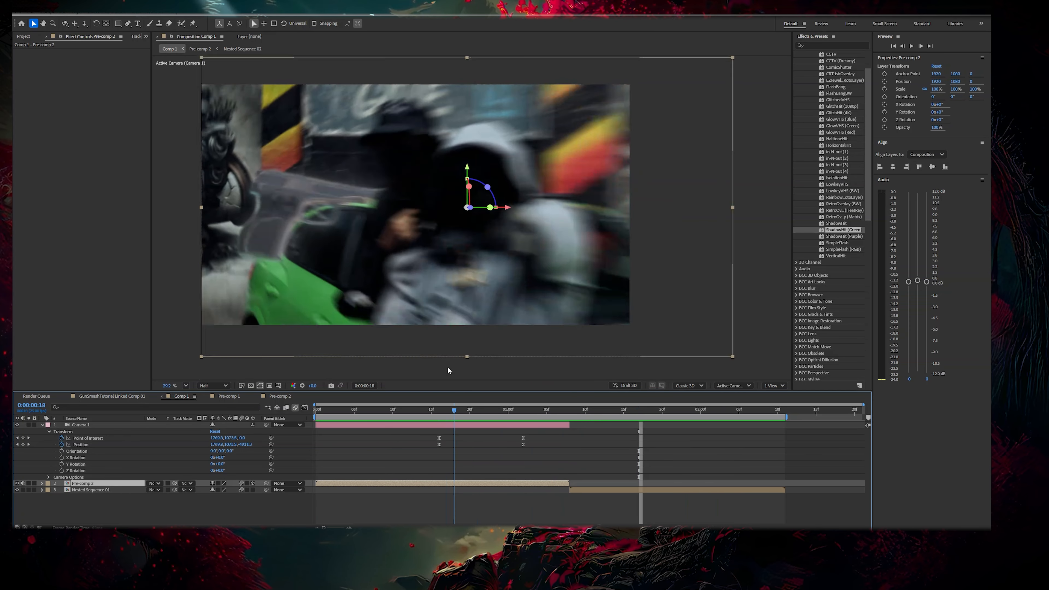
Step: Add an adjustment layer above Camera 1 and apply a green hit preset to it at the 0:00:01:08 cut
{"action": "left_click_drag", "start_coordinate": [577, 383], "coordinate": [570, 393]}
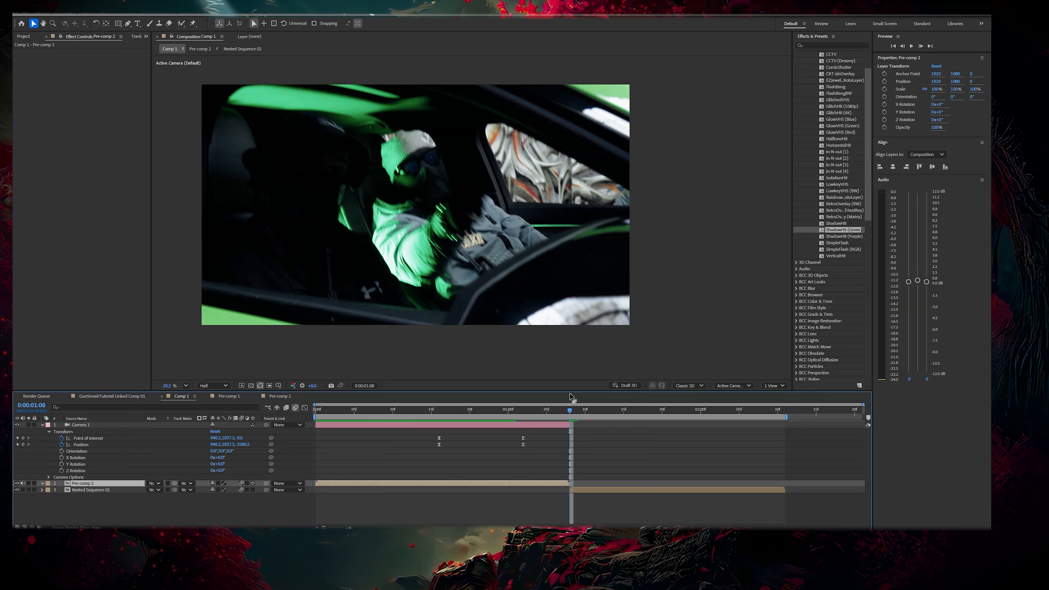
{"action": "key", "text": "ctrl+alt+y"}
{"action": "left_click_drag", "start_coordinate": [83, 482], "coordinate": [40, 425]}
{"action": "left_click", "coordinate": [41, 431]}
{"action": "key", "text": "ctrl+space"}
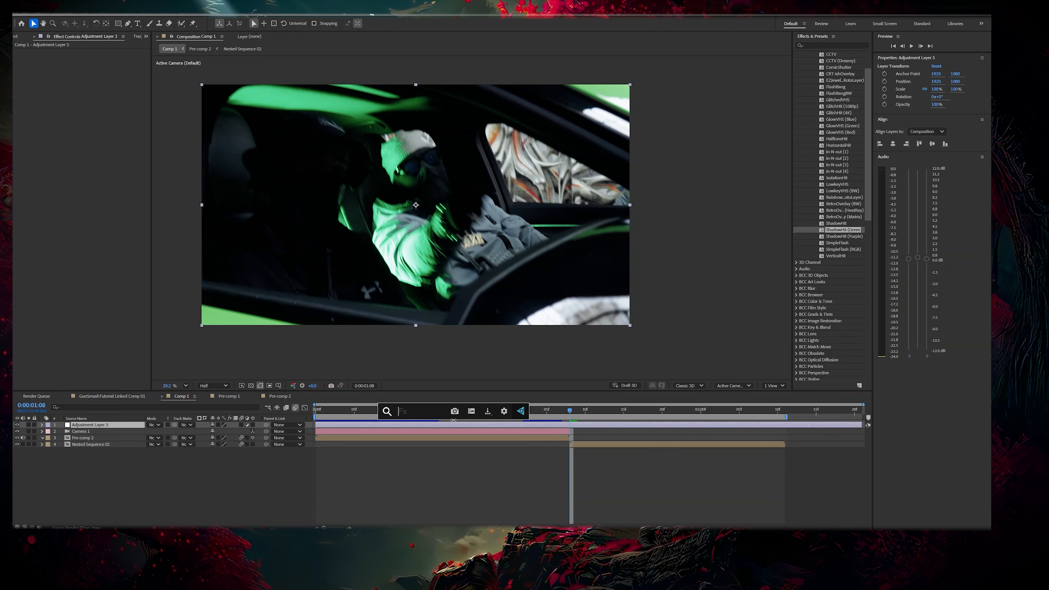
{"action": "type", "text": "green"}
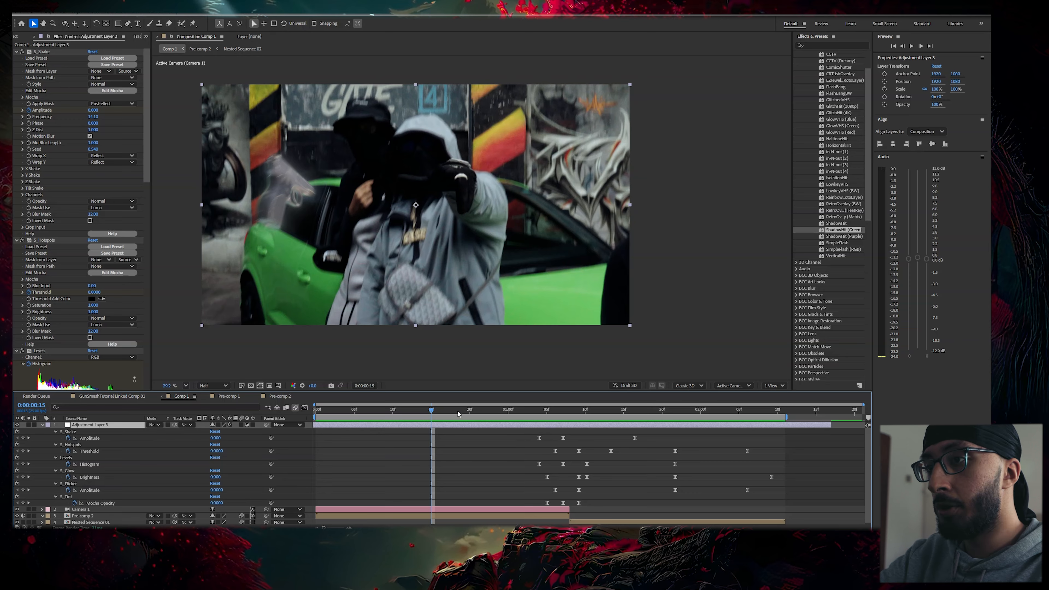
Step: Review the camera push-in and the green preset across the cut from Pre-comp 2 to Nested Sequence 01
{"action": "key", "text": "space"}
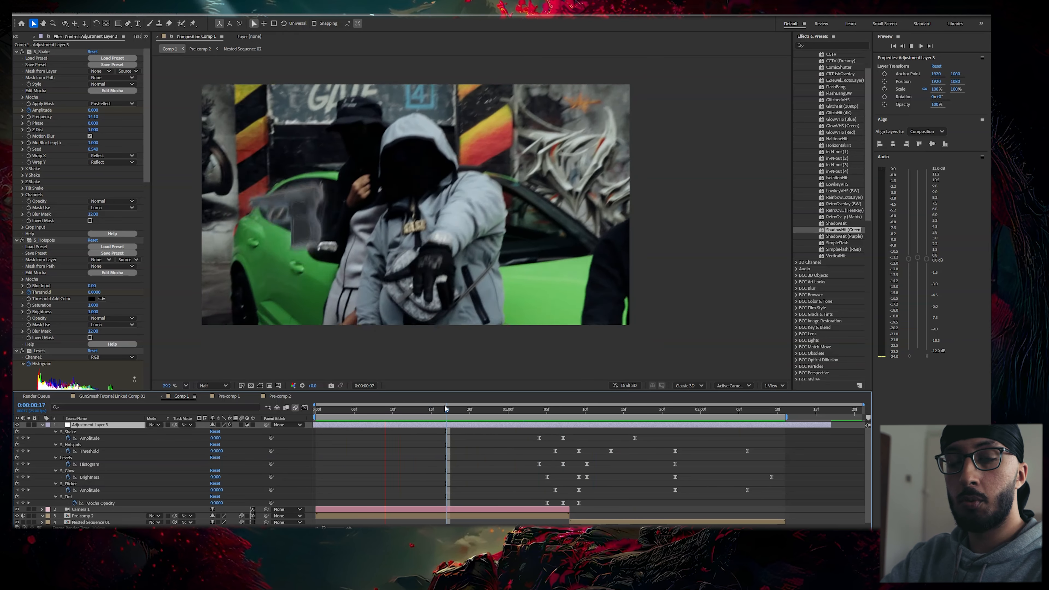
{"action": "key", "text": "space"}
{"action": "left_click_drag", "start_coordinate": [484, 413], "coordinate": [523, 410]}
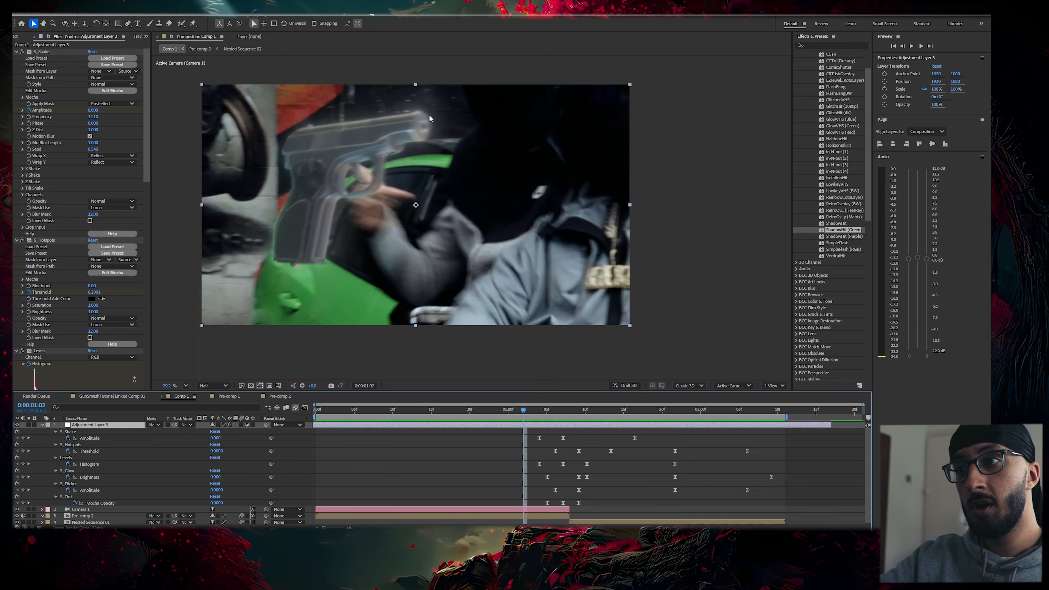
{"action": "left_click_drag", "start_coordinate": [525, 416], "coordinate": [570, 406]}
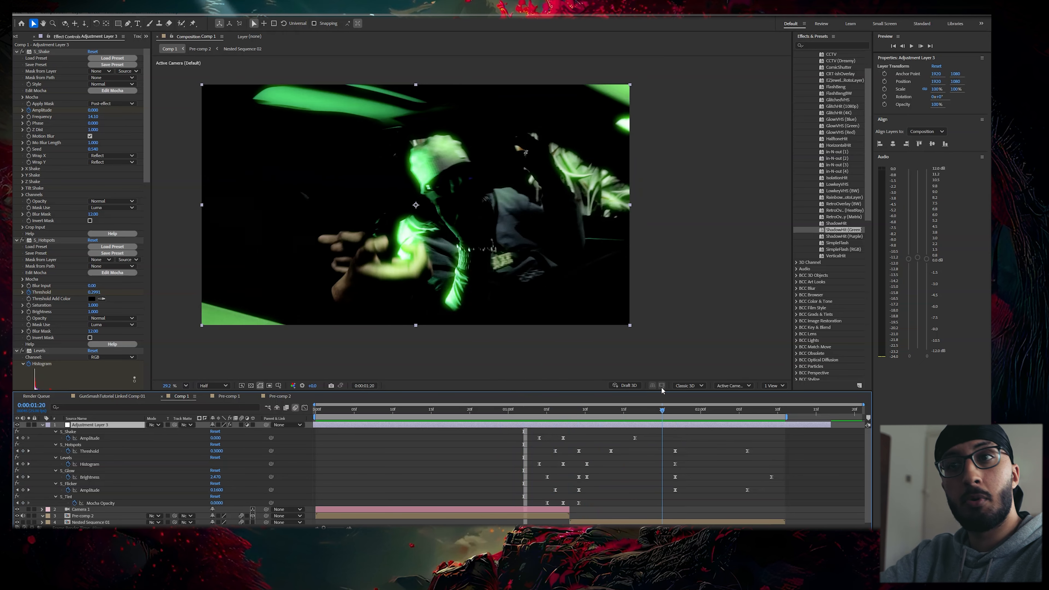
{"action": "left_click_drag", "start_coordinate": [662, 390], "coordinate": [702, 387]}
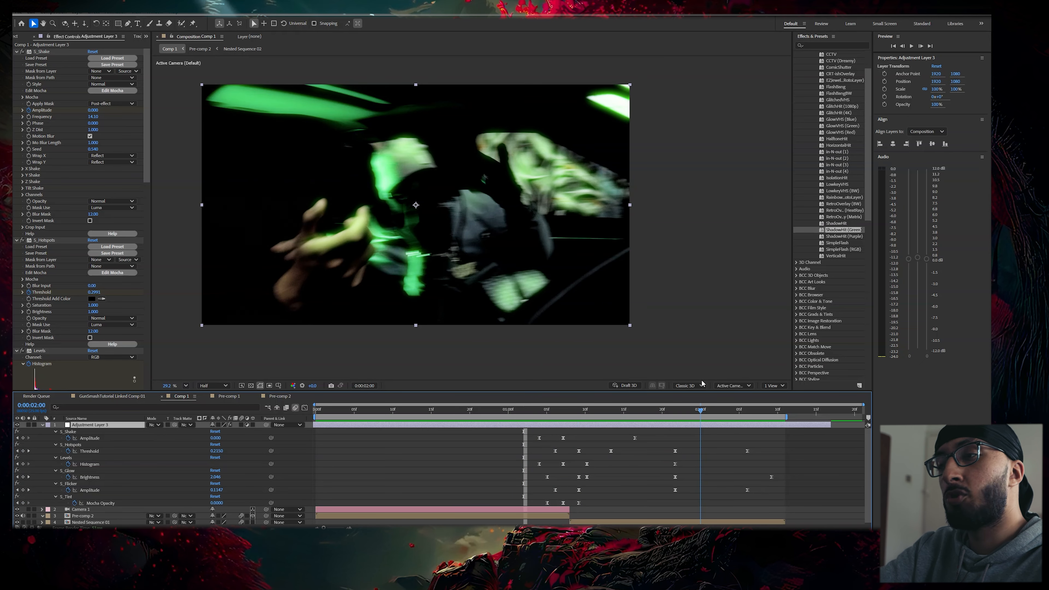
{"action": "left_click_drag", "start_coordinate": [605, 402], "coordinate": [369, 397]}
{"action": "key", "text": "space"}
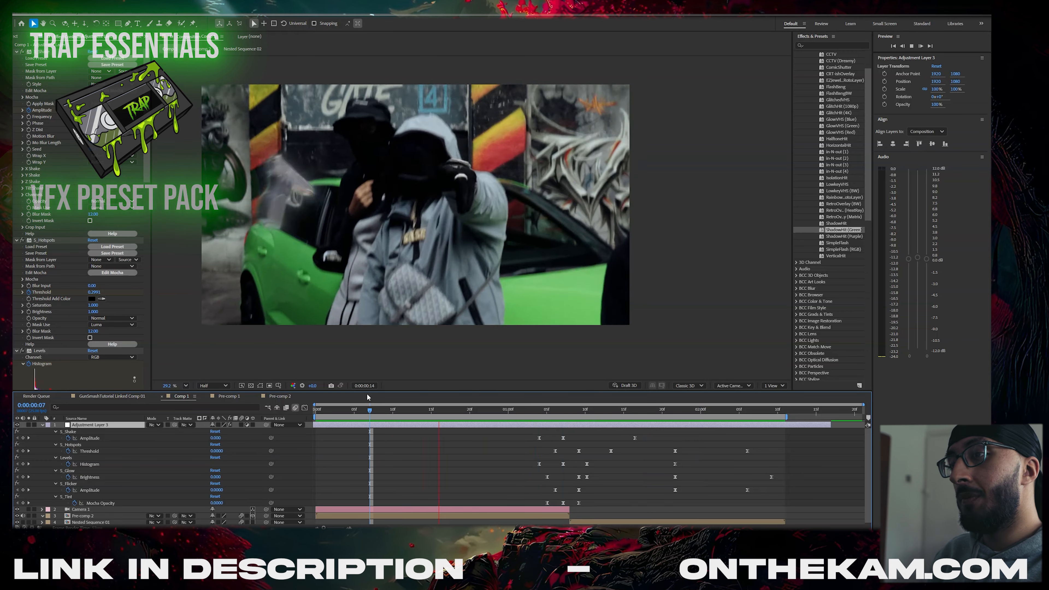